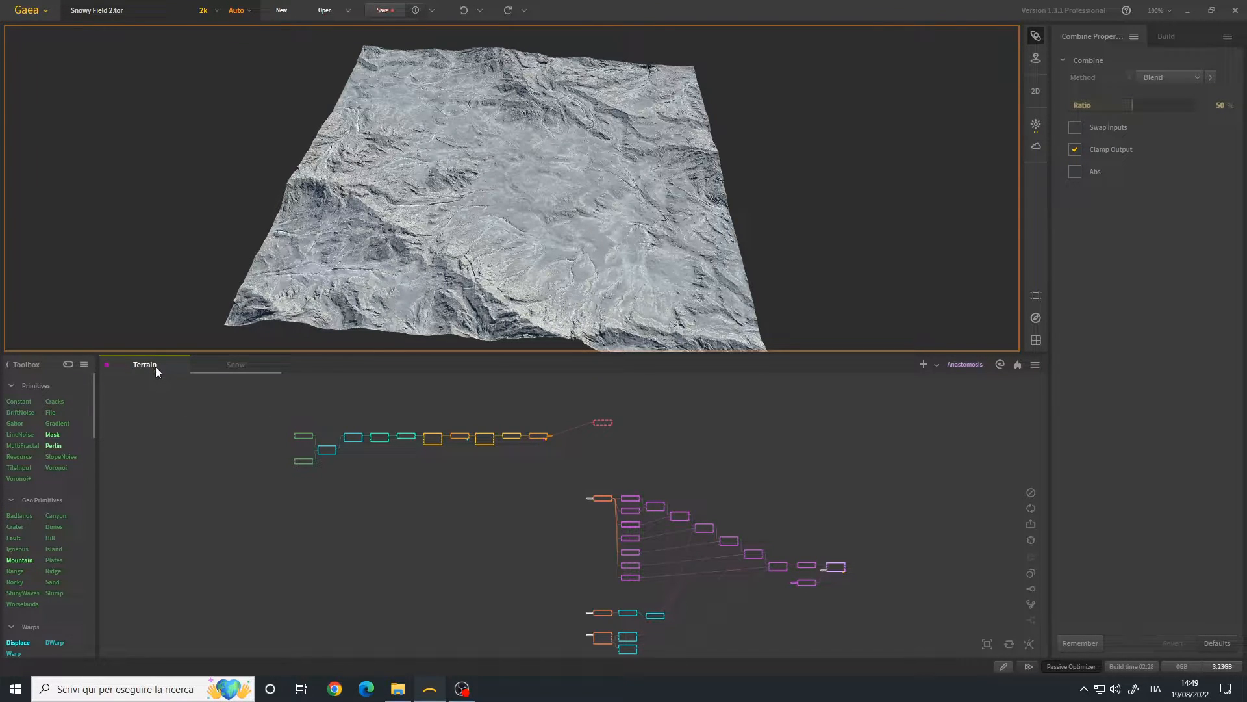
- Look over the node network of the Terrain graph and the Snow graph
click(240, 398)
drag(296, 424, 569, 518)
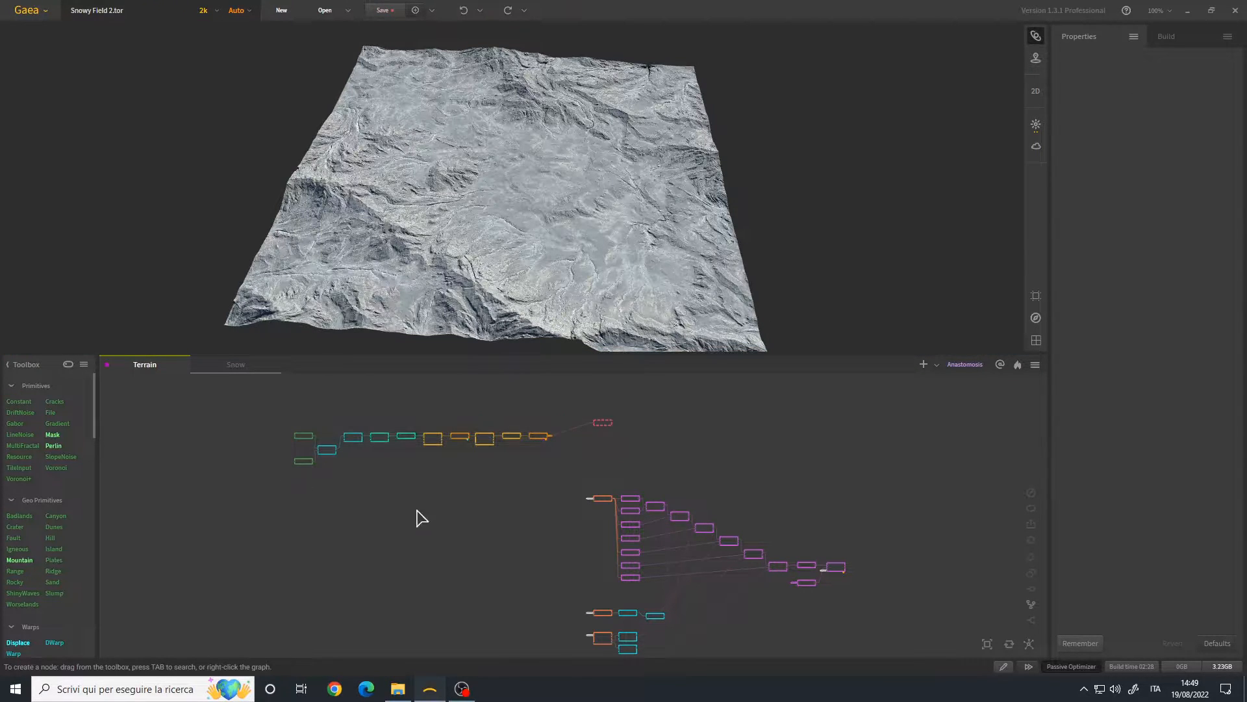
middle_drag(572, 523, 529, 451)
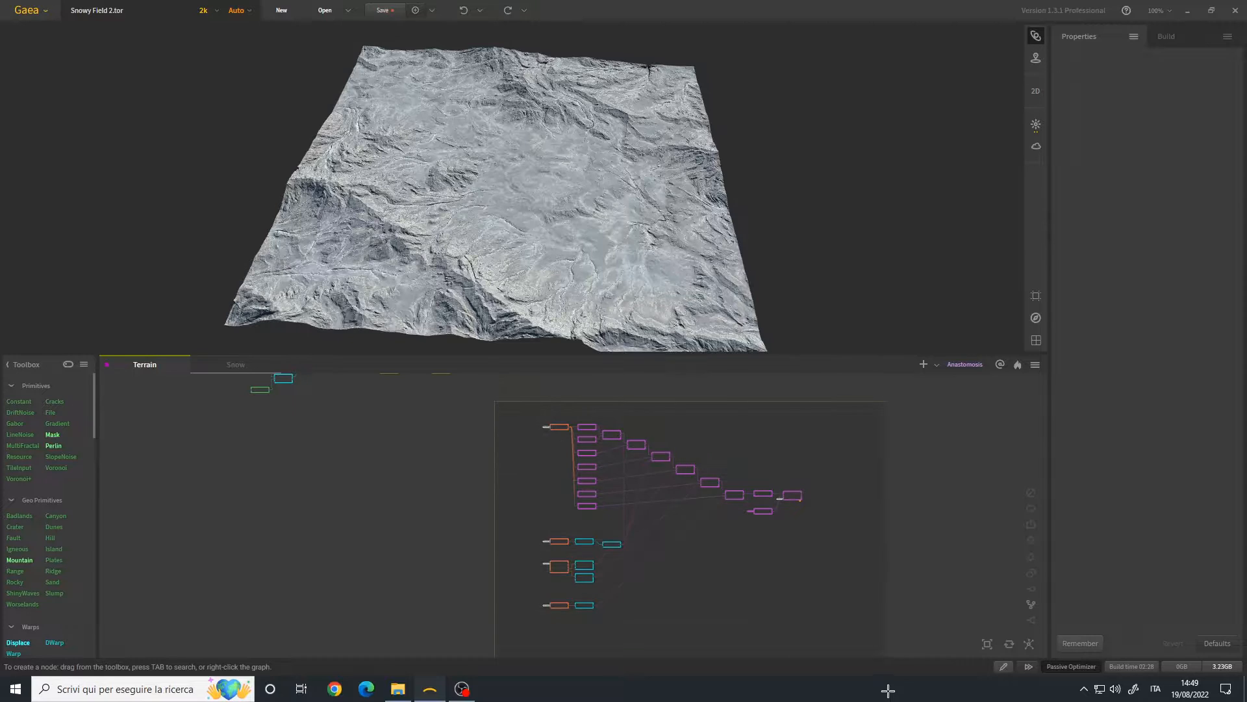
click(238, 365)
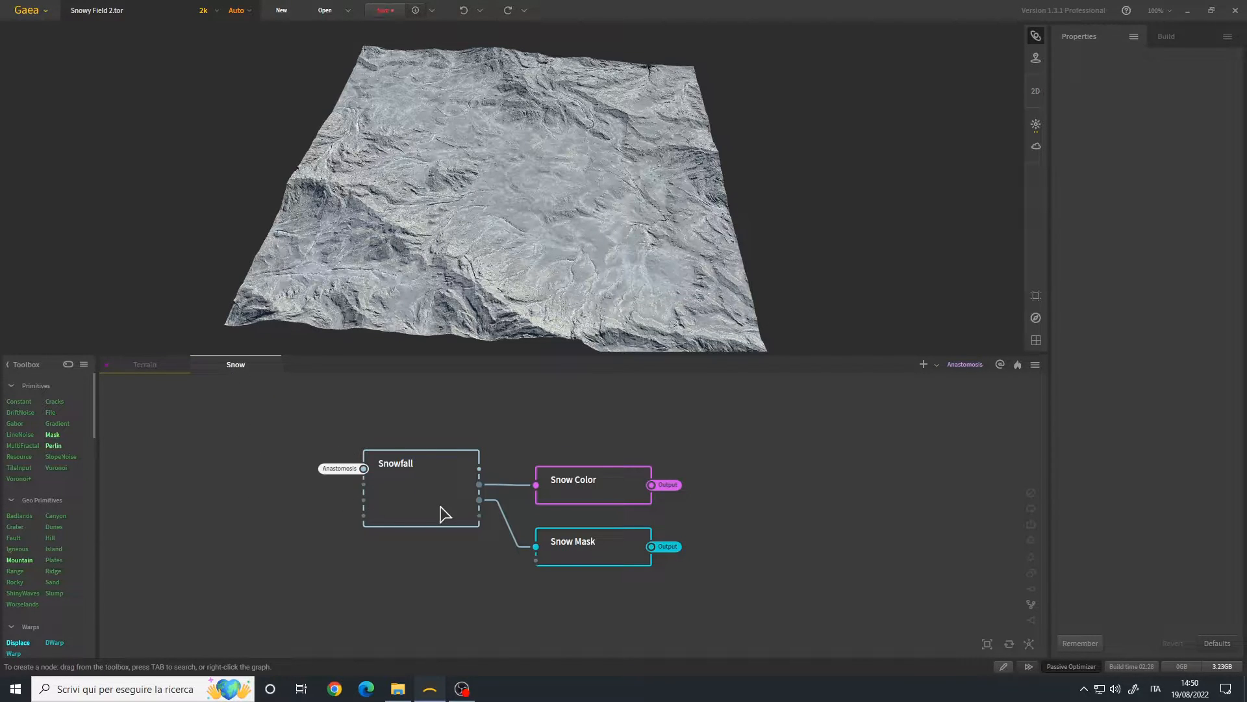
click(153, 365)
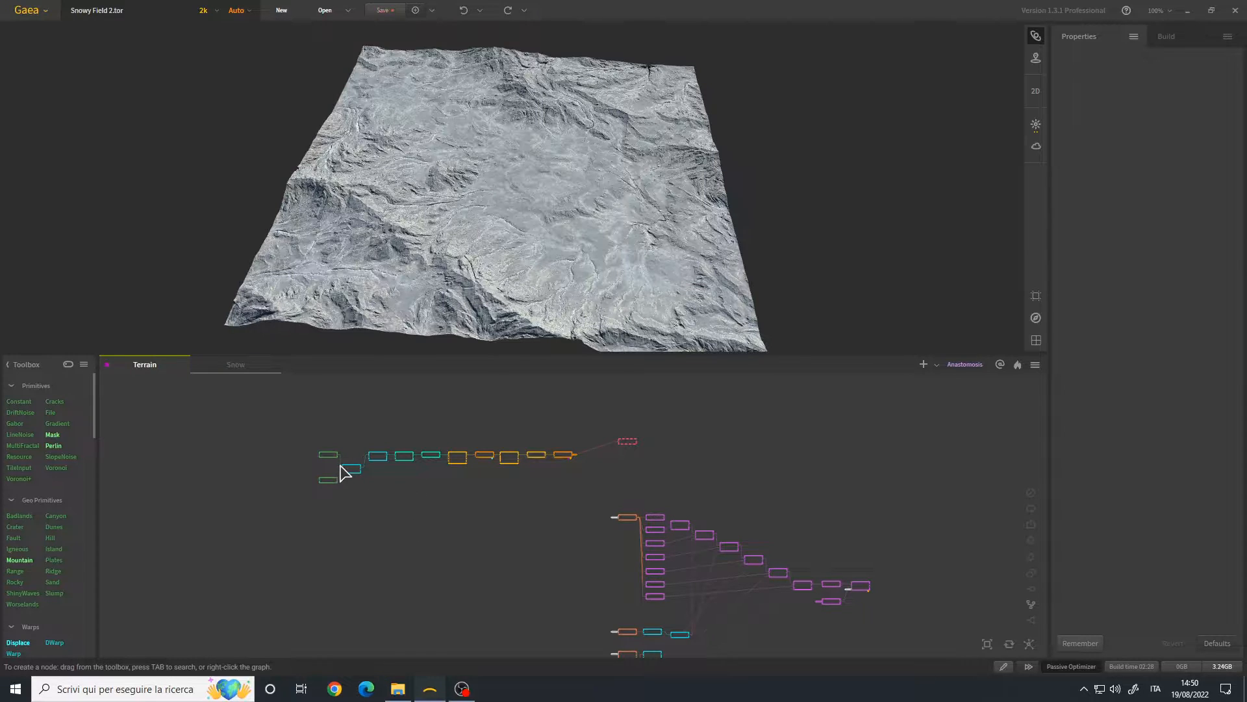
- Preview the Slump node in the Terrain graph and inspect its shape from several angles
scroll(448, 479, up, 5)
scroll(448, 479, up, 2)
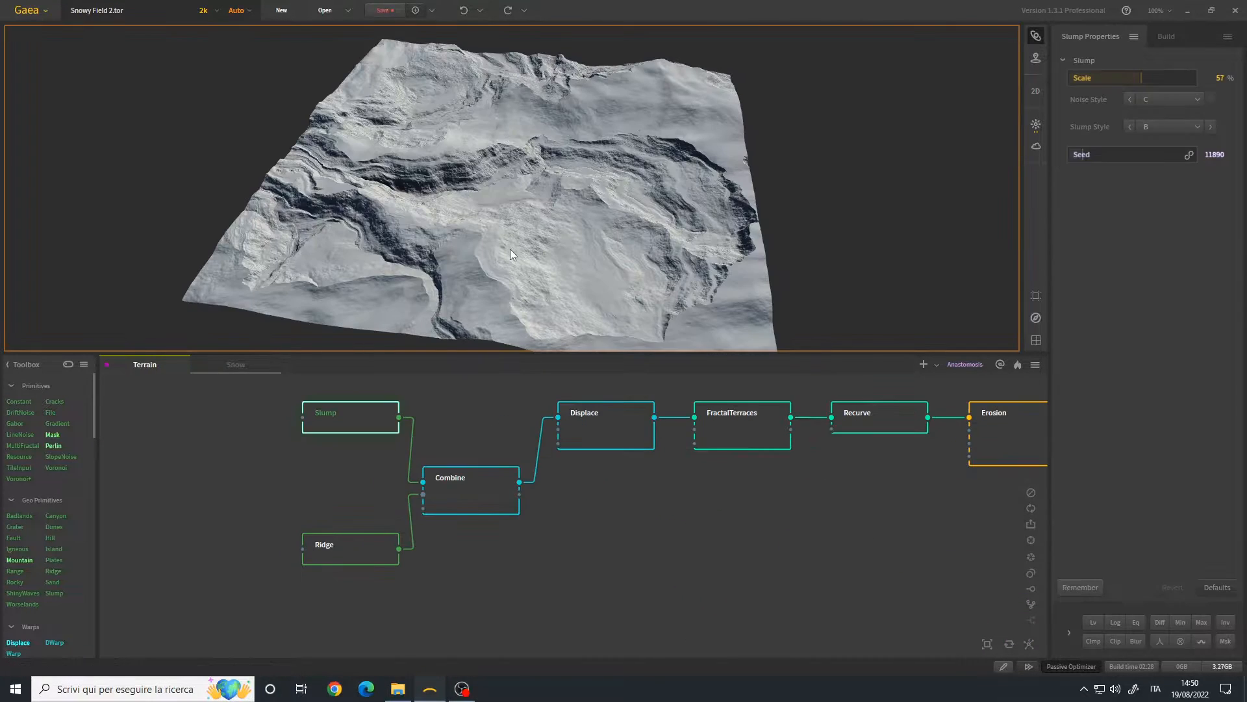
drag(510, 247, 510, 249)
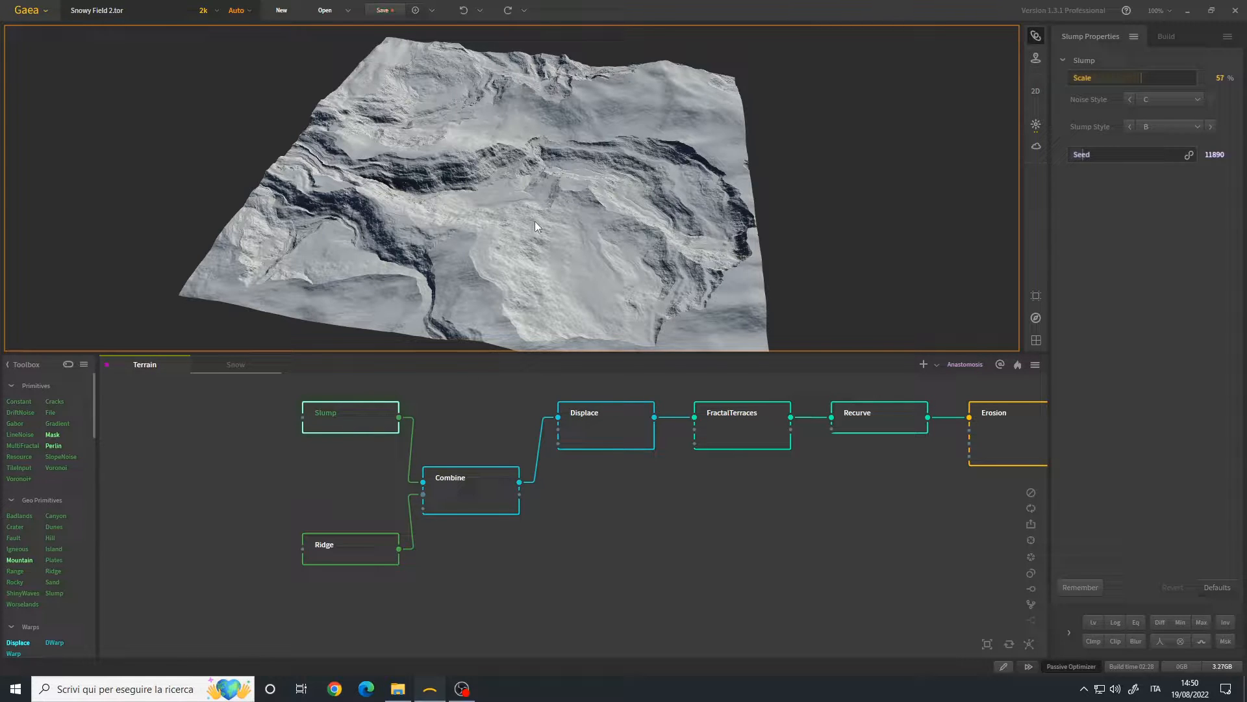
drag(516, 224, 457, 289)
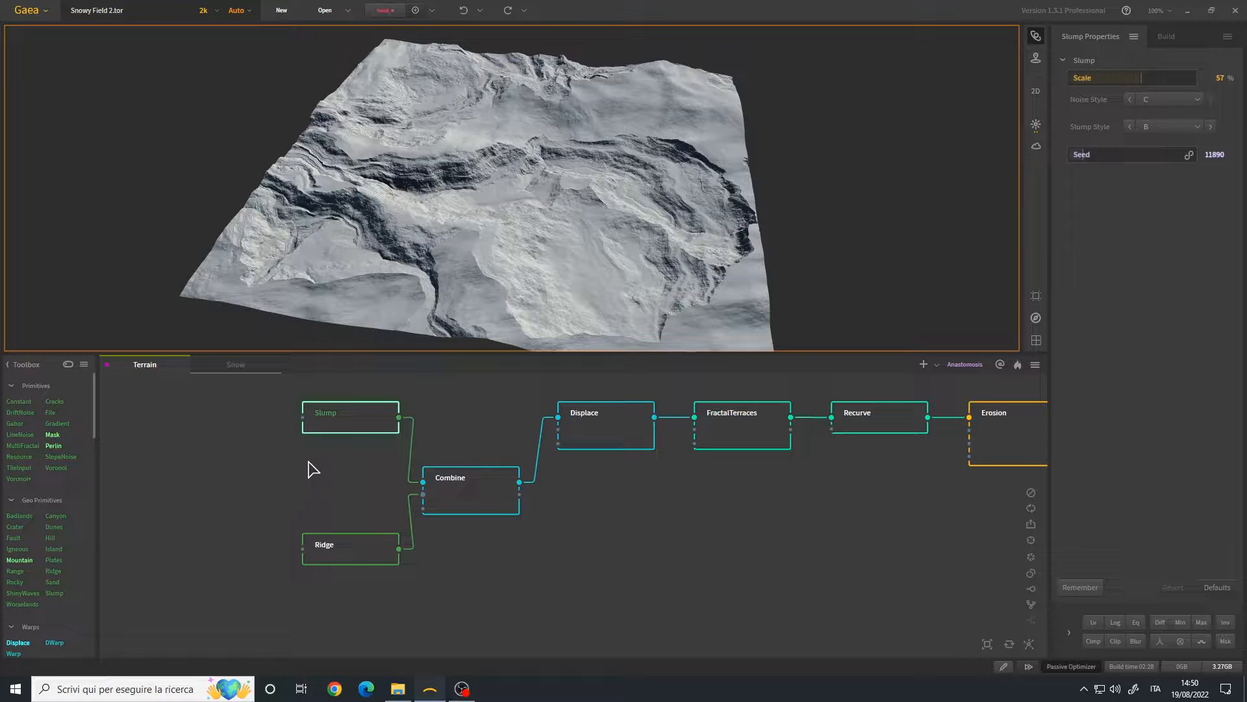
- Look up the Primitives category among the available nodes and review the Slump node's scale, style and seed properties
click(596, 529)
right_click(596, 528)
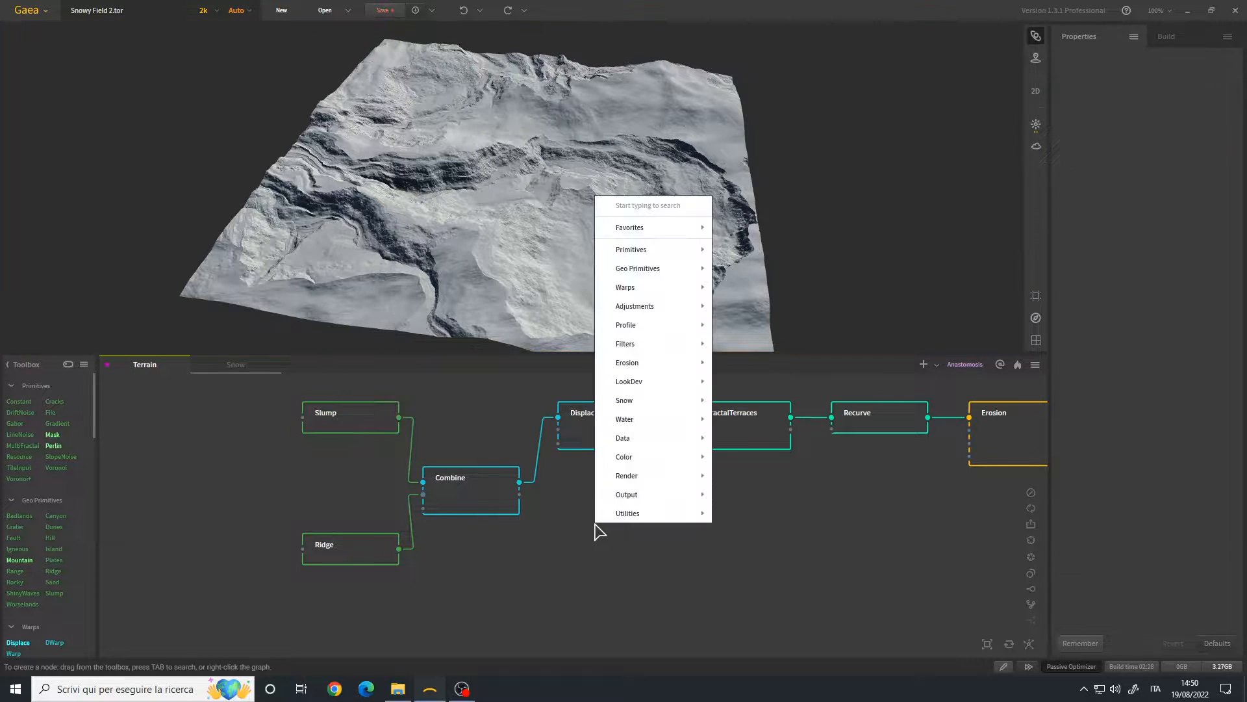
mouse_move(661, 248)
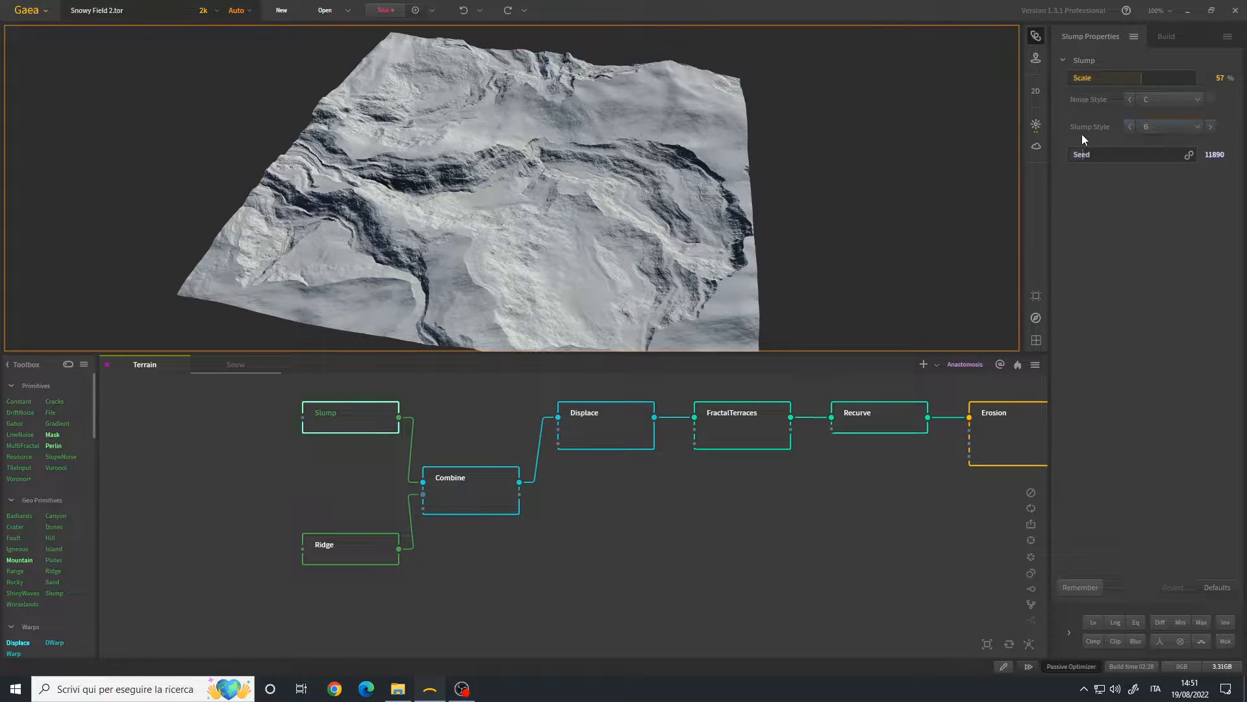
drag(613, 198, 610, 192)
drag(507, 124, 770, 169)
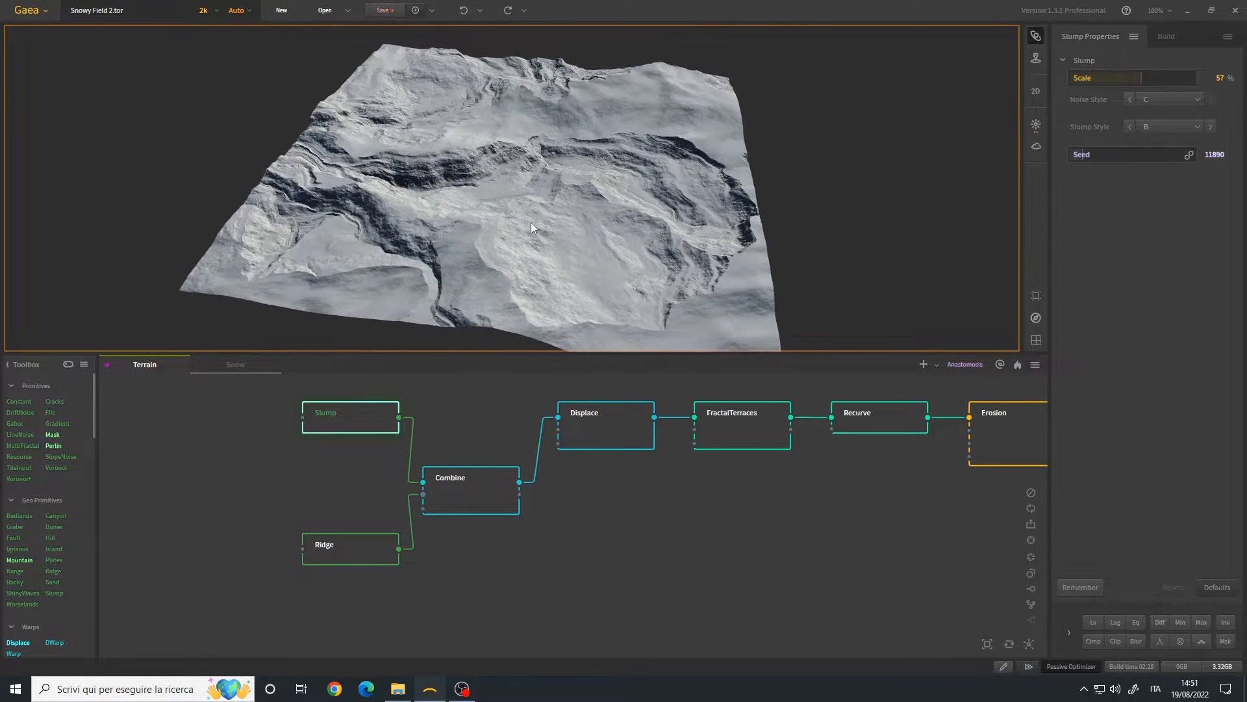
drag(578, 185, 517, 228)
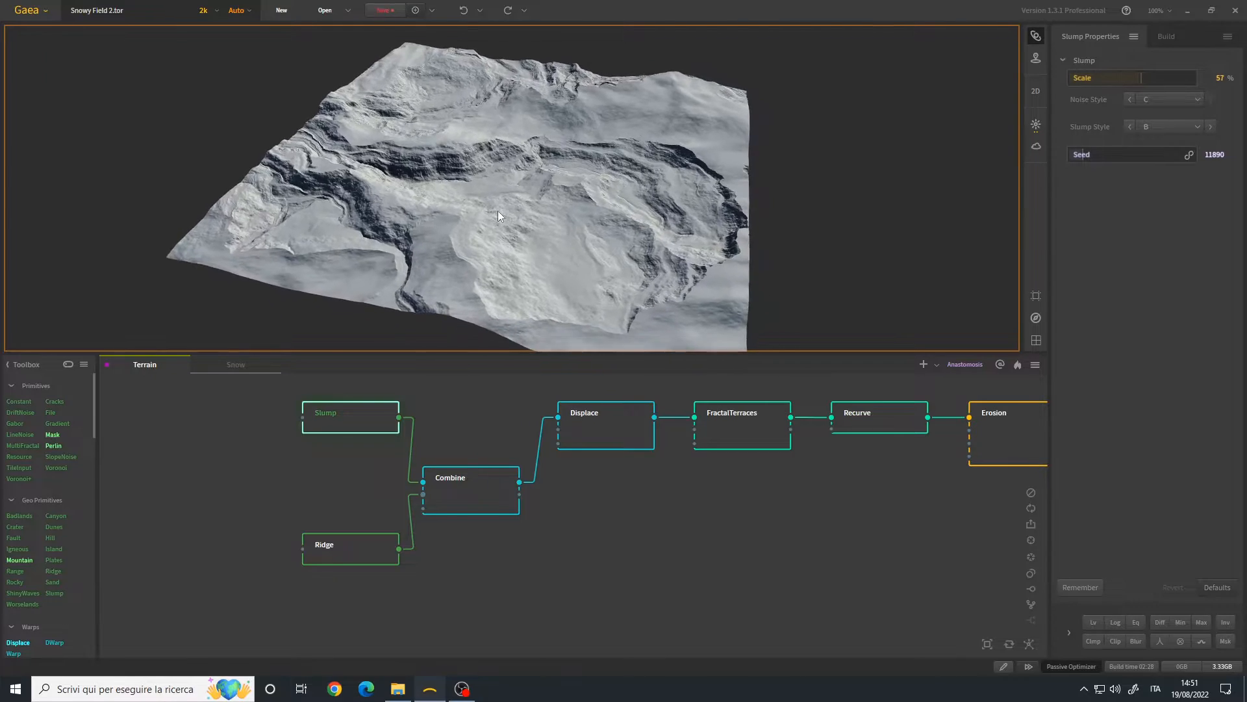
- Inspect the Ridge node's terrain and show its advanced scale settings
click(351, 559)
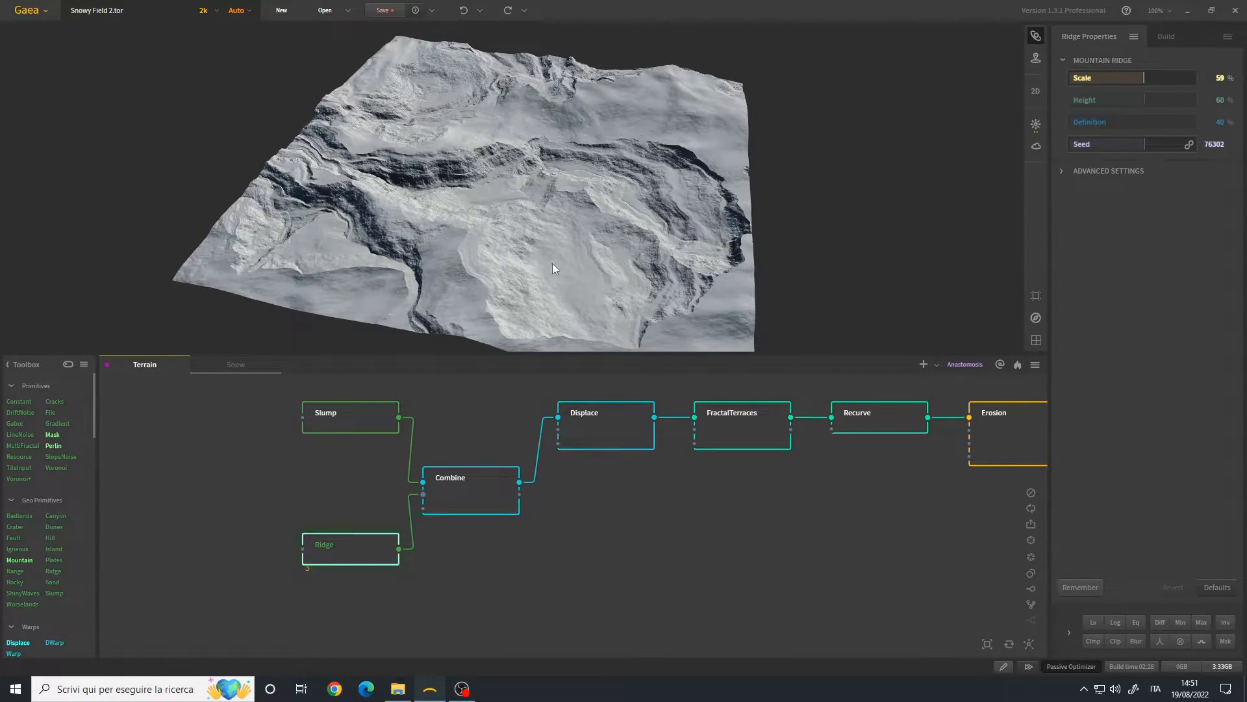
mouse_move(538, 248)
mouse_down()
mouse_move(463, 254)
mouse_move(523, 229)
mouse_move(540, 245)
mouse_up()
click(1105, 171)
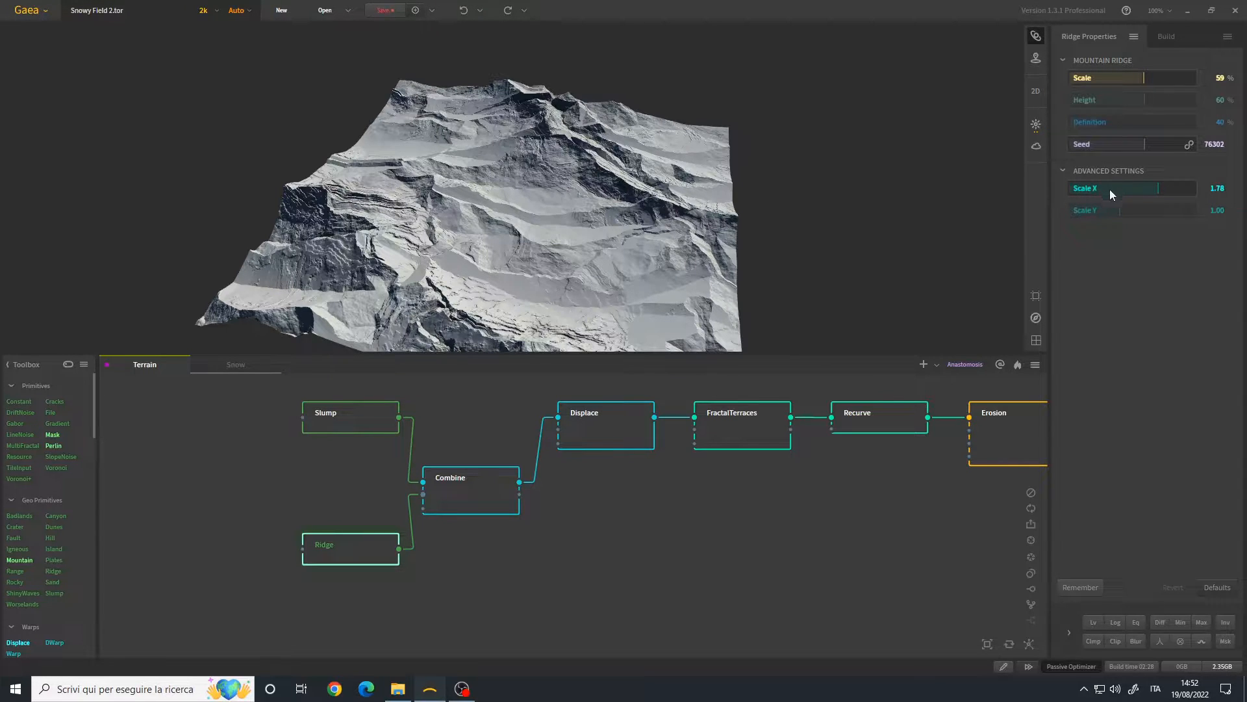
mouse_move(603, 215)
mouse_down()
mouse_move(701, 235)
mouse_move(608, 222)
mouse_up()
drag(664, 173, 459, 165)
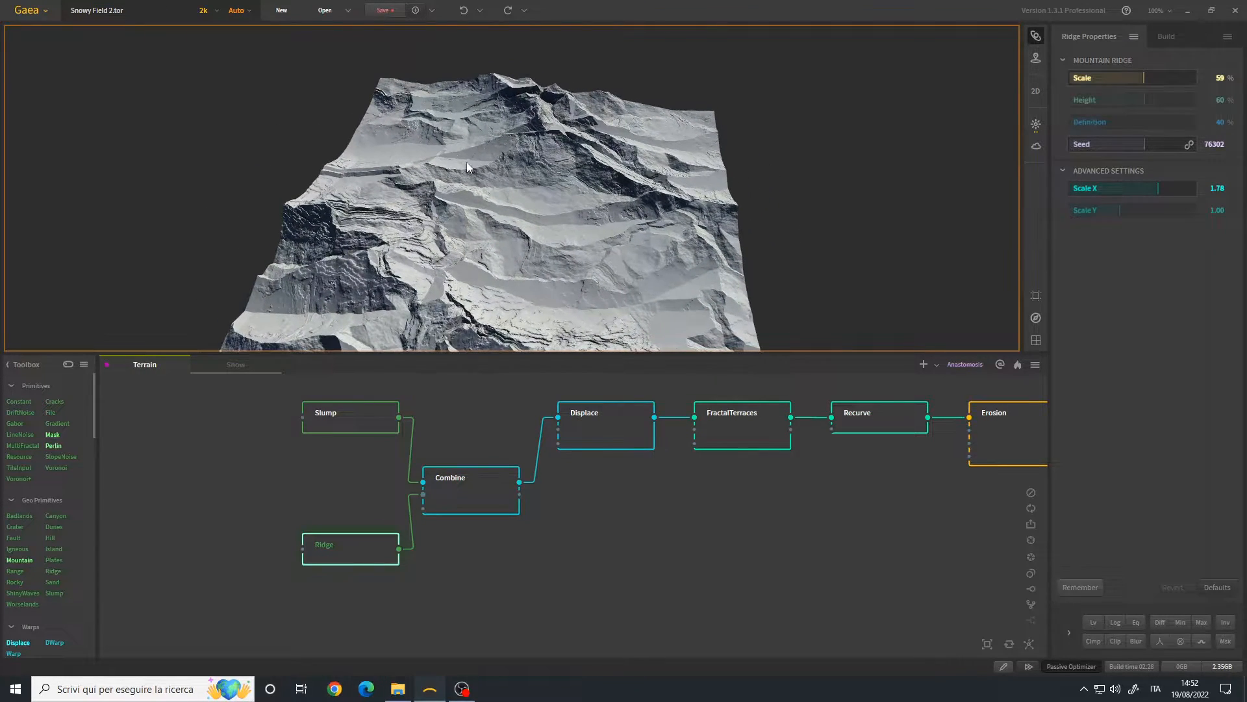
drag(715, 171, 537, 186)
- Examine the blended terrain of the Combine node and the displacement settings and result of the Displace node
click(491, 470)
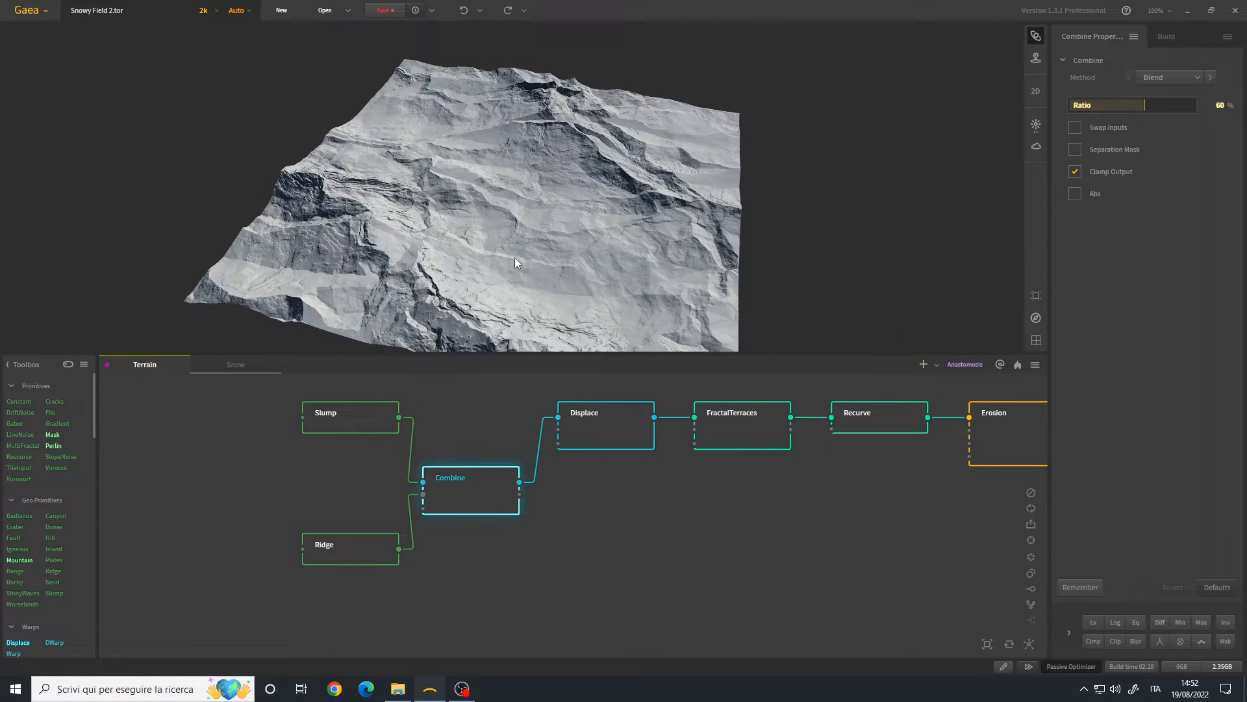
mouse_move(544, 209)
mouse_down()
mouse_move(546, 234)
mouse_move(482, 234)
mouse_move(556, 235)
mouse_move(420, 228)
mouse_move(539, 204)
mouse_up()
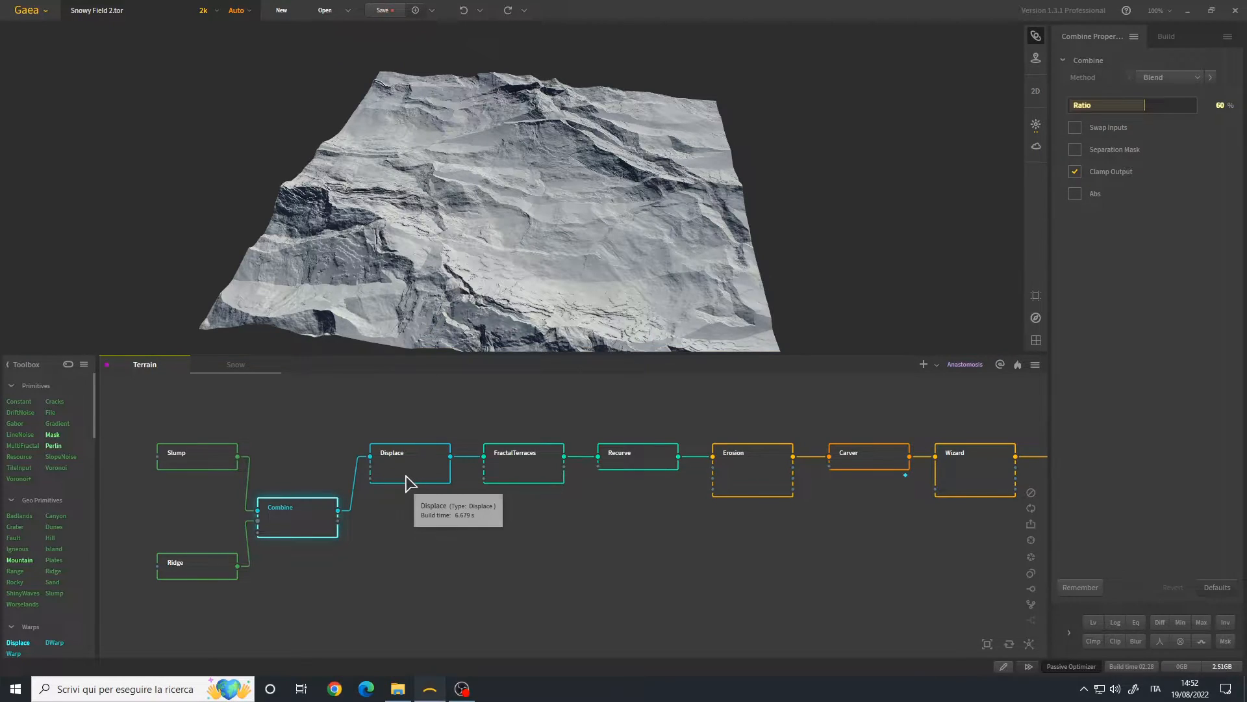
click(416, 472)
mouse_move(508, 245)
mouse_down()
mouse_move(479, 255)
mouse_move(512, 247)
mouse_up()
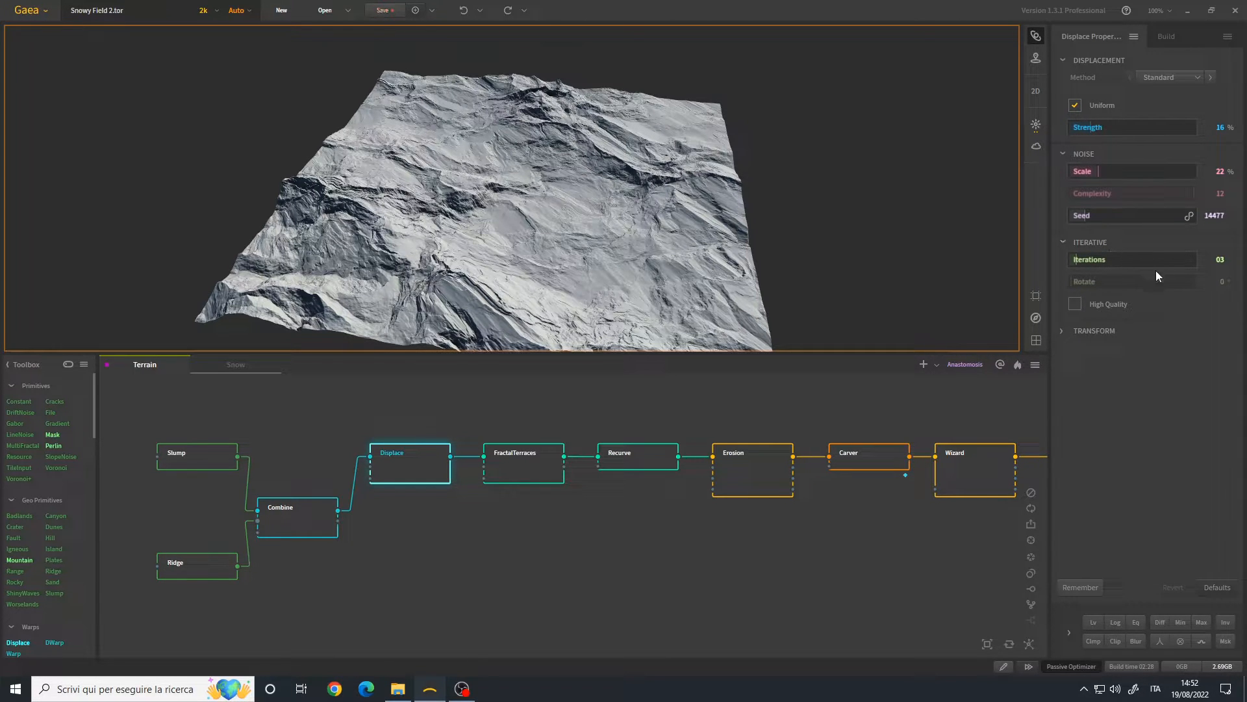
drag(543, 221, 575, 220)
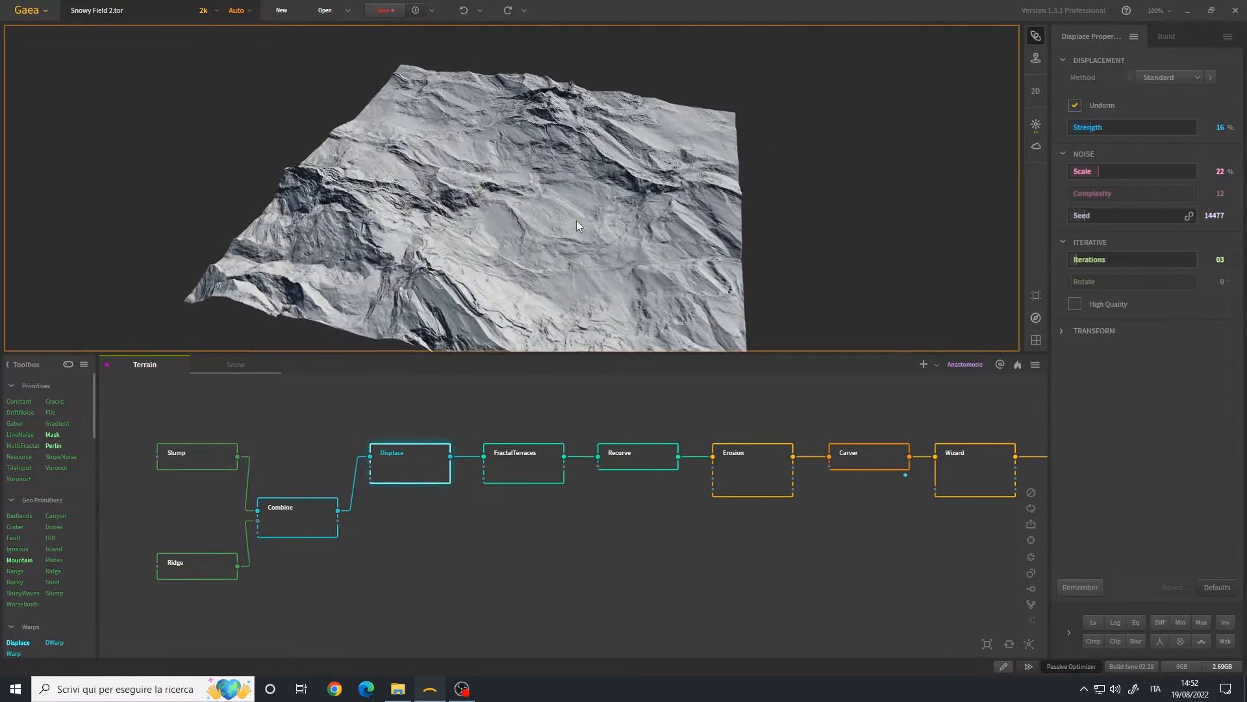
- Examine the FractalTerraces node's terracing settings and its effect on the terrain up close
click(542, 467)
scroll(530, 242, up, 5)
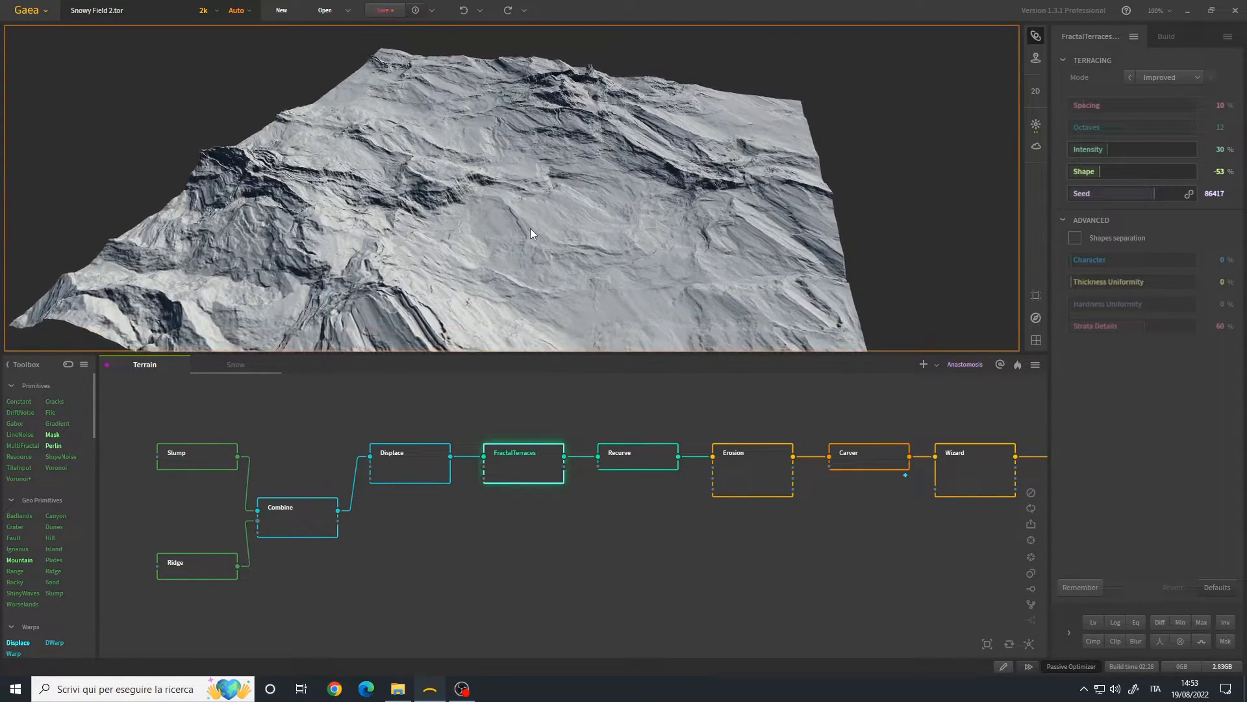
drag(516, 206, 556, 213)
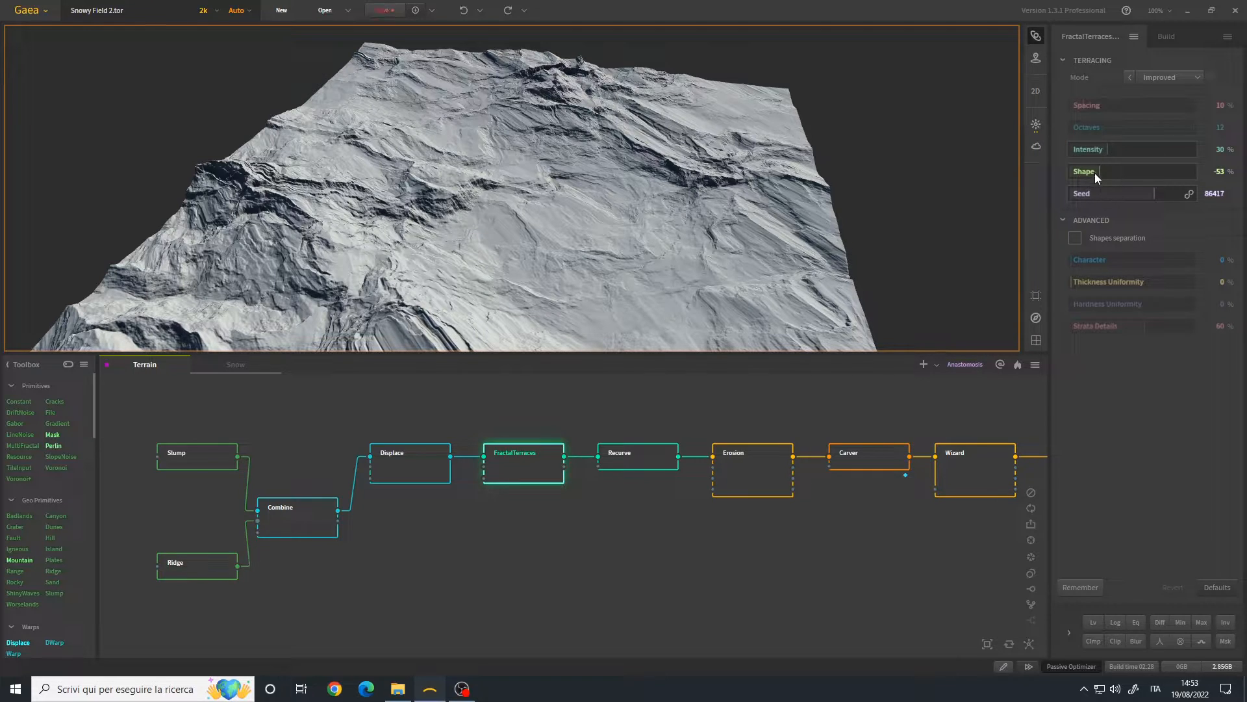
drag(663, 200, 504, 370)
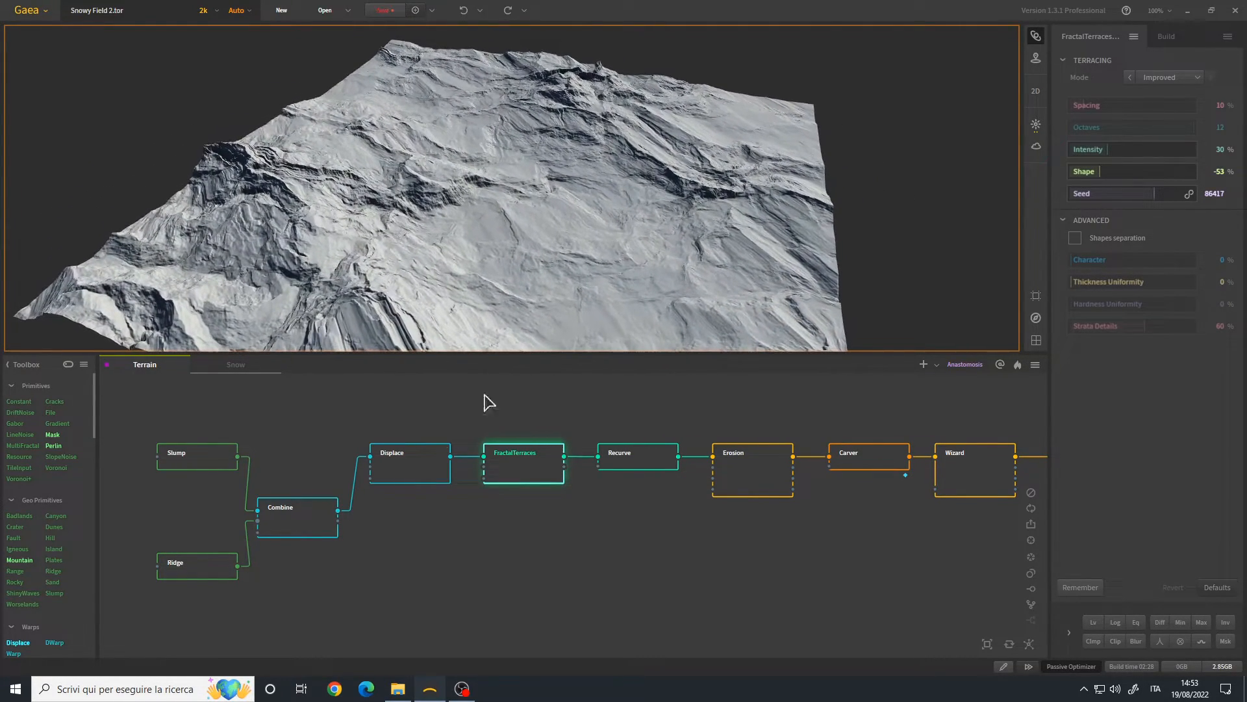
- Compare the terrain of the Displace node with that of the FractalTerraces node
click(418, 473)
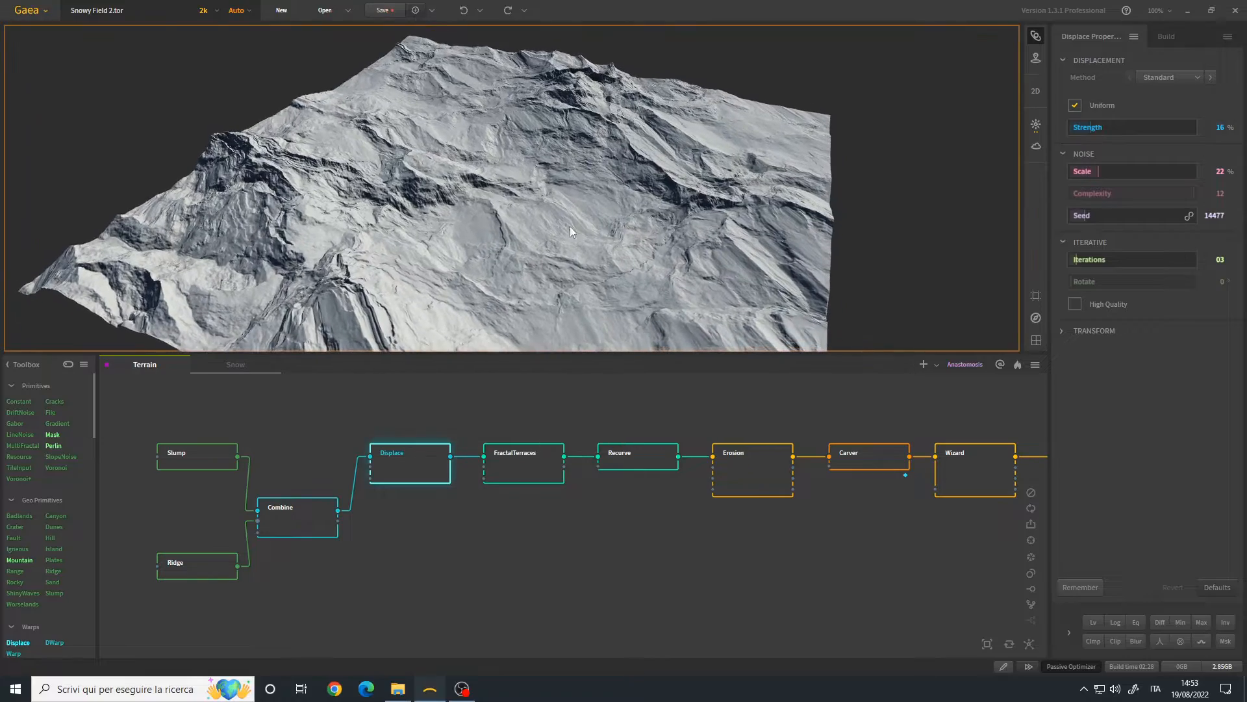
click(526, 472)
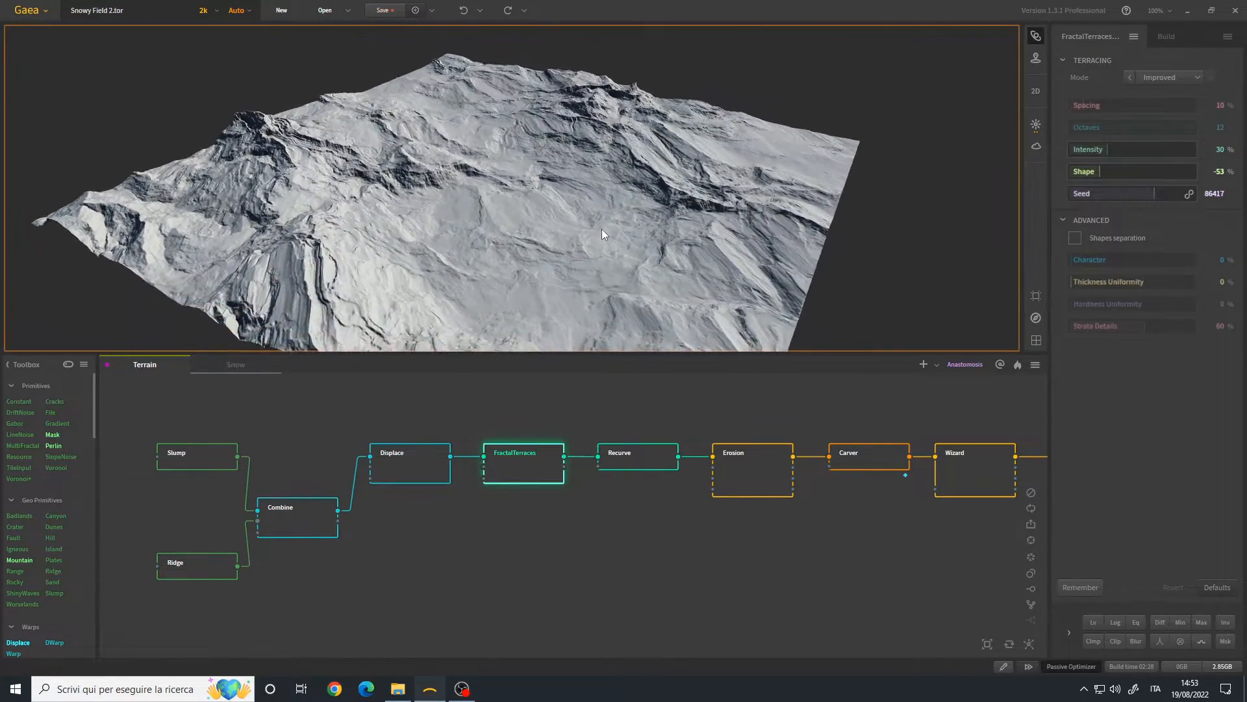
scroll(609, 246, up, 3)
drag(564, 210, 537, 249)
- Inspect the Recurve node's terrain and view its available mode options
click(636, 457)
drag(538, 117, 572, 222)
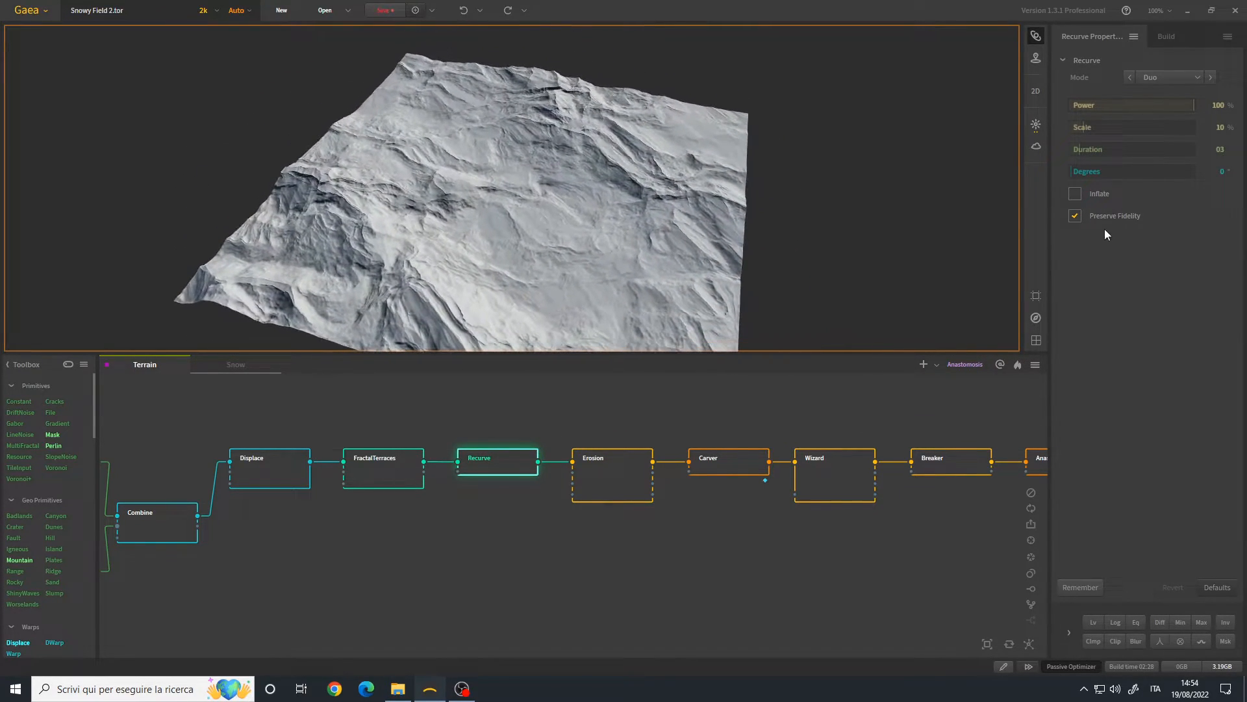
click(1178, 80)
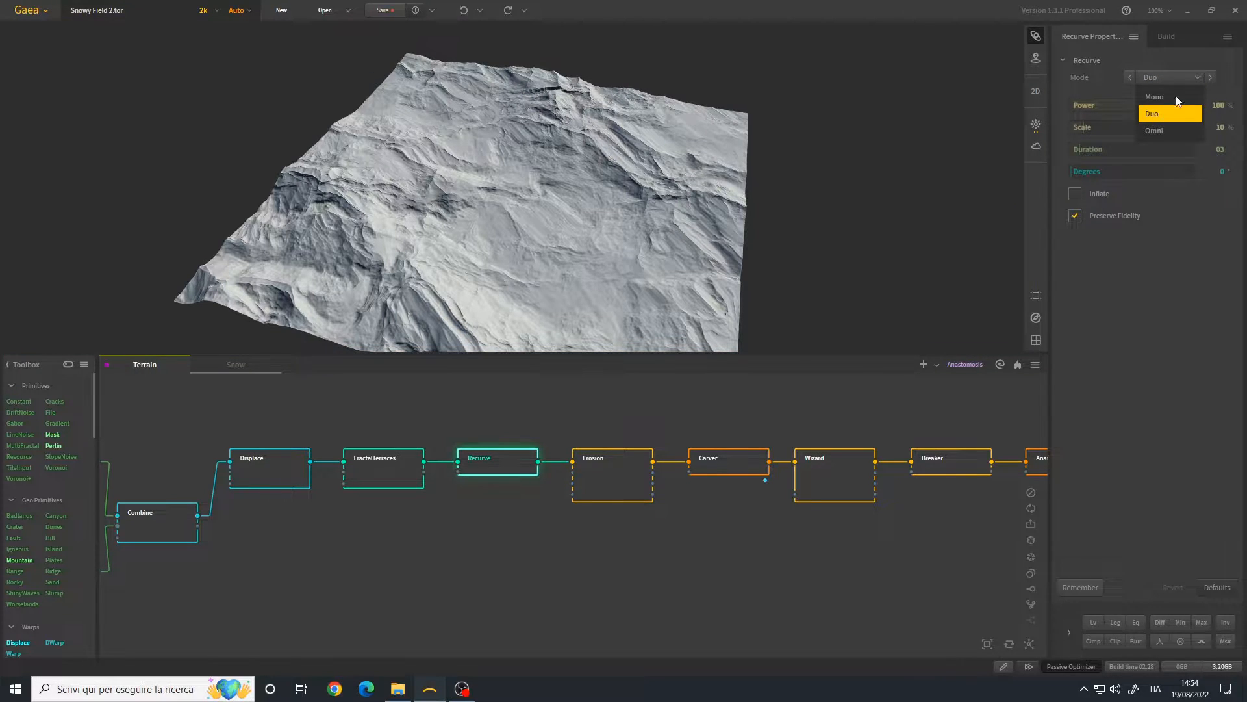
click(1179, 59)
- Apply the Large Mountain Range preset to the Erosion node
drag(544, 197, 579, 205)
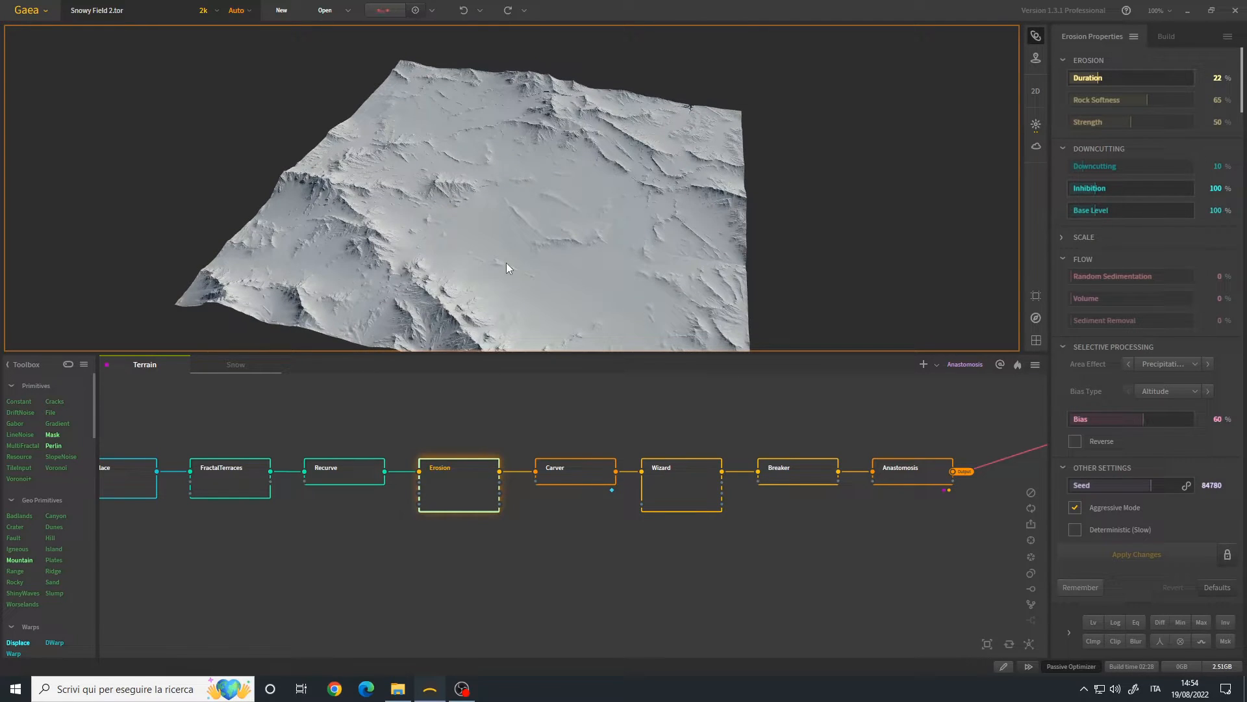
click(1134, 37)
scroll(1160, 357, down, 3)
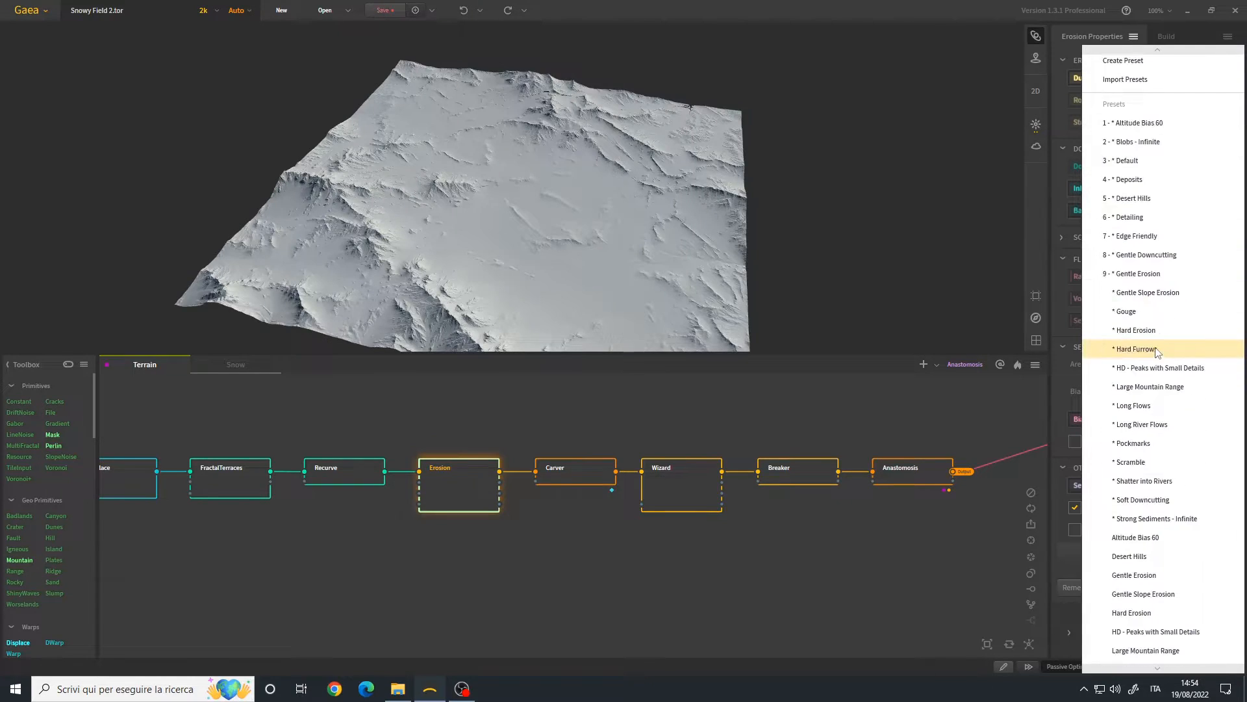
click(1169, 388)
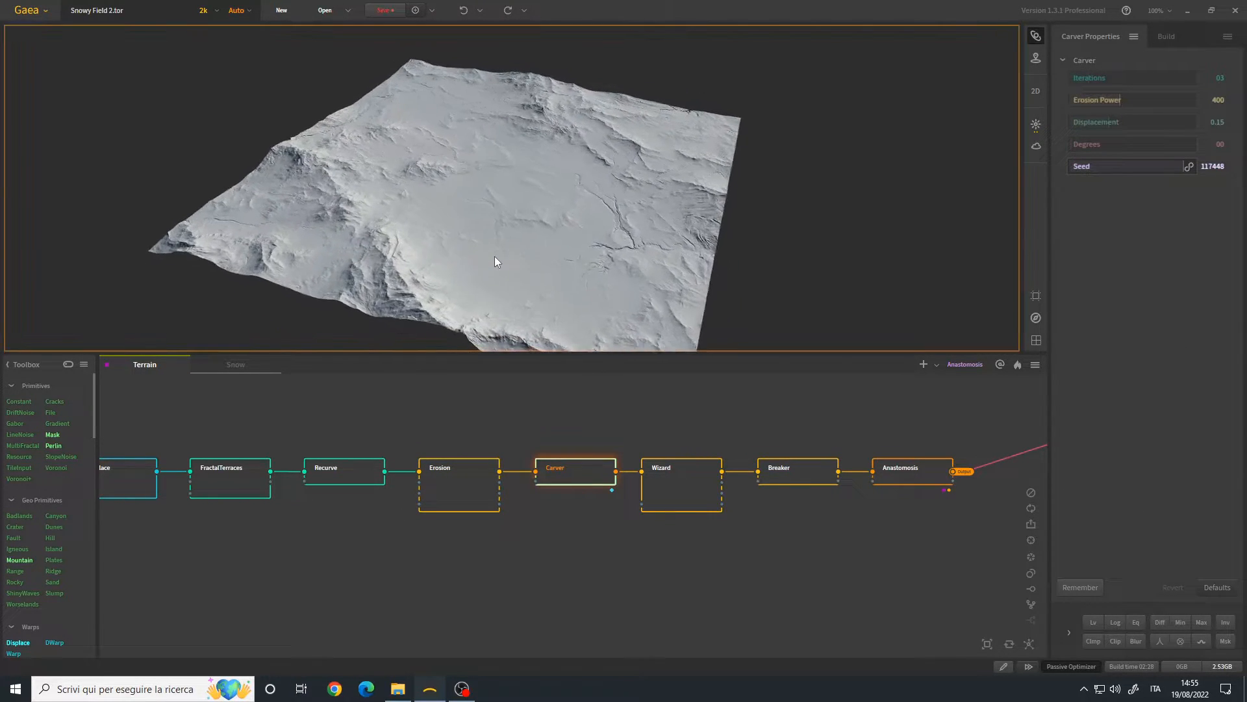
- Inspect the Carver node's carved terrain and show its Influence setting
mouse_move(496, 261)
mouse_down()
mouse_move(479, 270)
mouse_move(527, 284)
mouse_move(510, 263)
mouse_up()
scroll(514, 254, up, 4)
scroll(515, 255, down, 2)
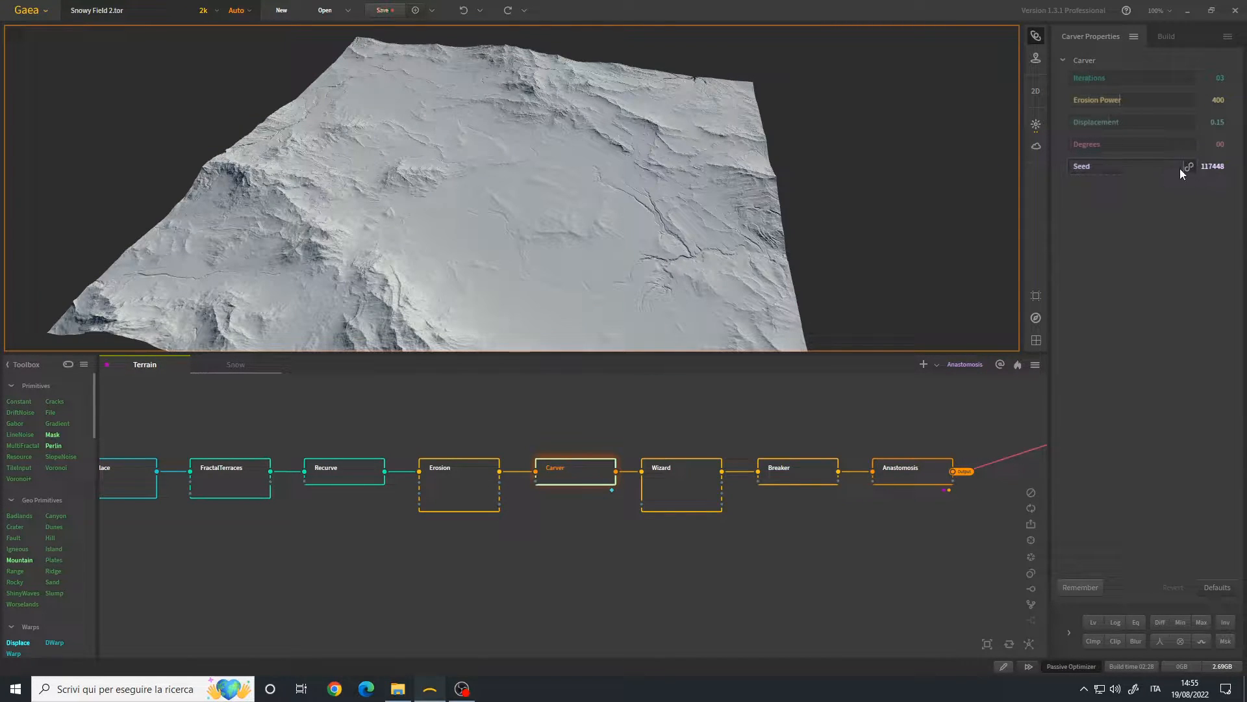
click(1068, 632)
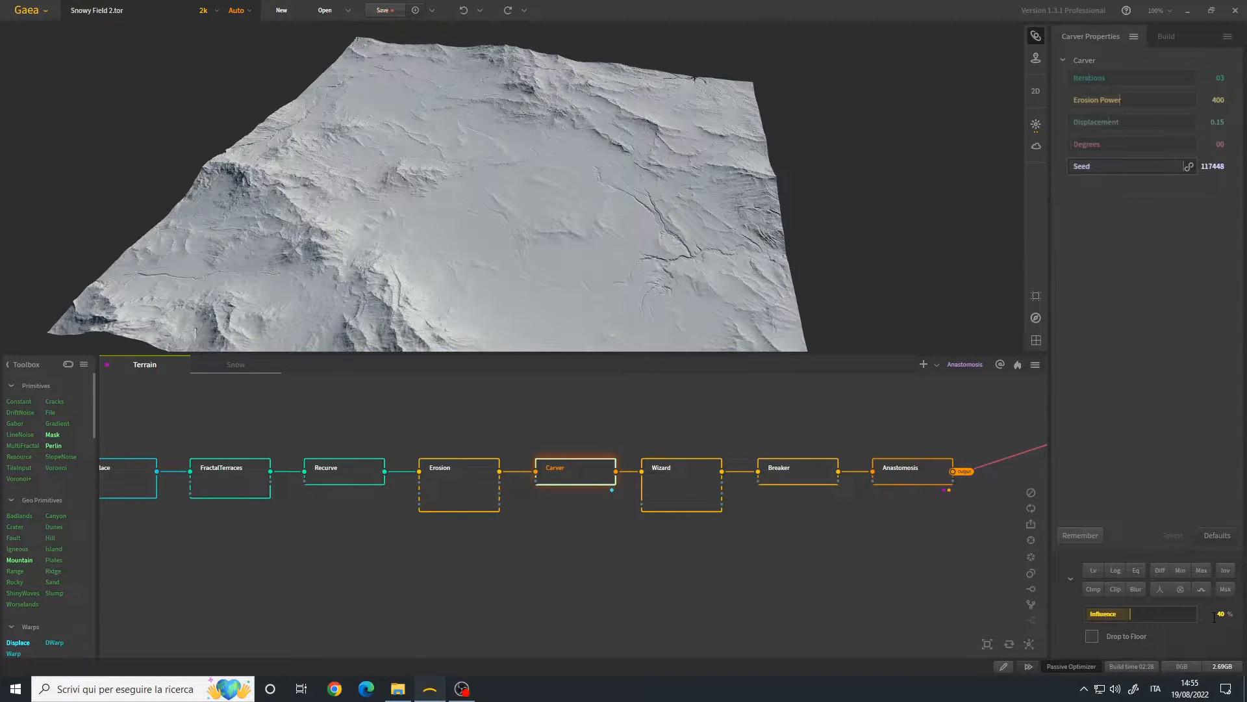
drag(575, 330, 573, 237)
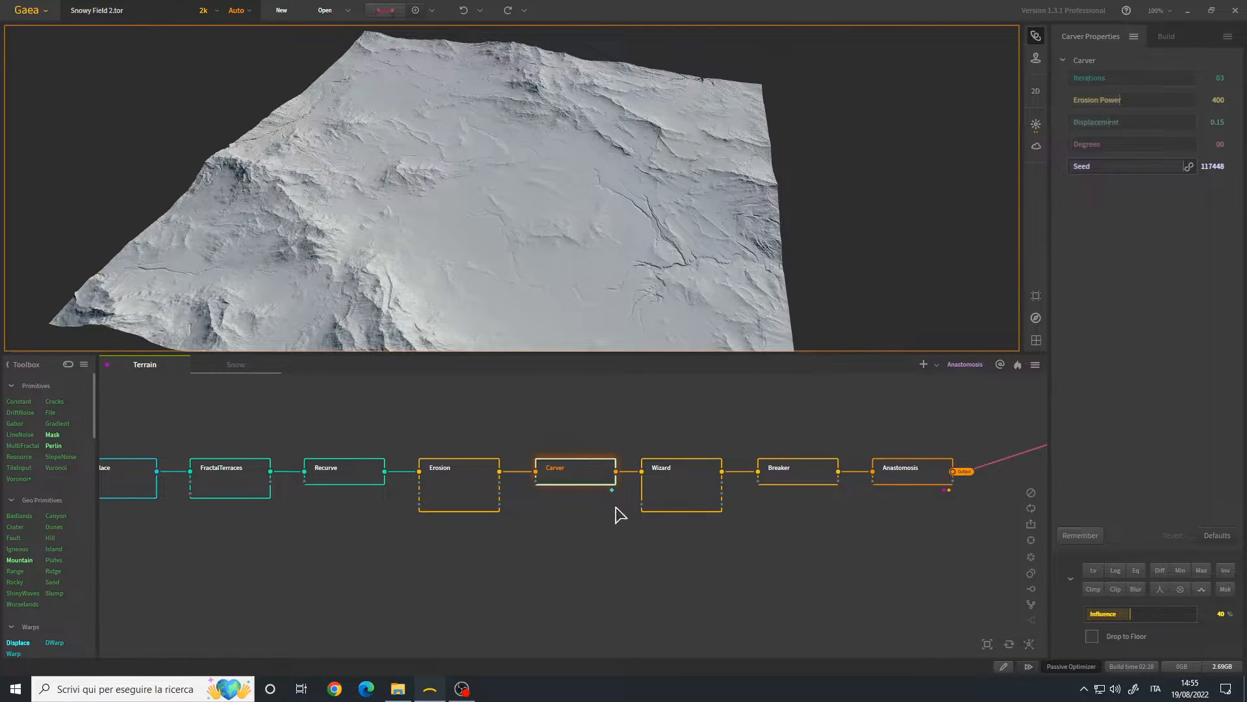
- Examine the erosion settings and terrain of the Wizard node and the river channels of the Breaker node
click(649, 494)
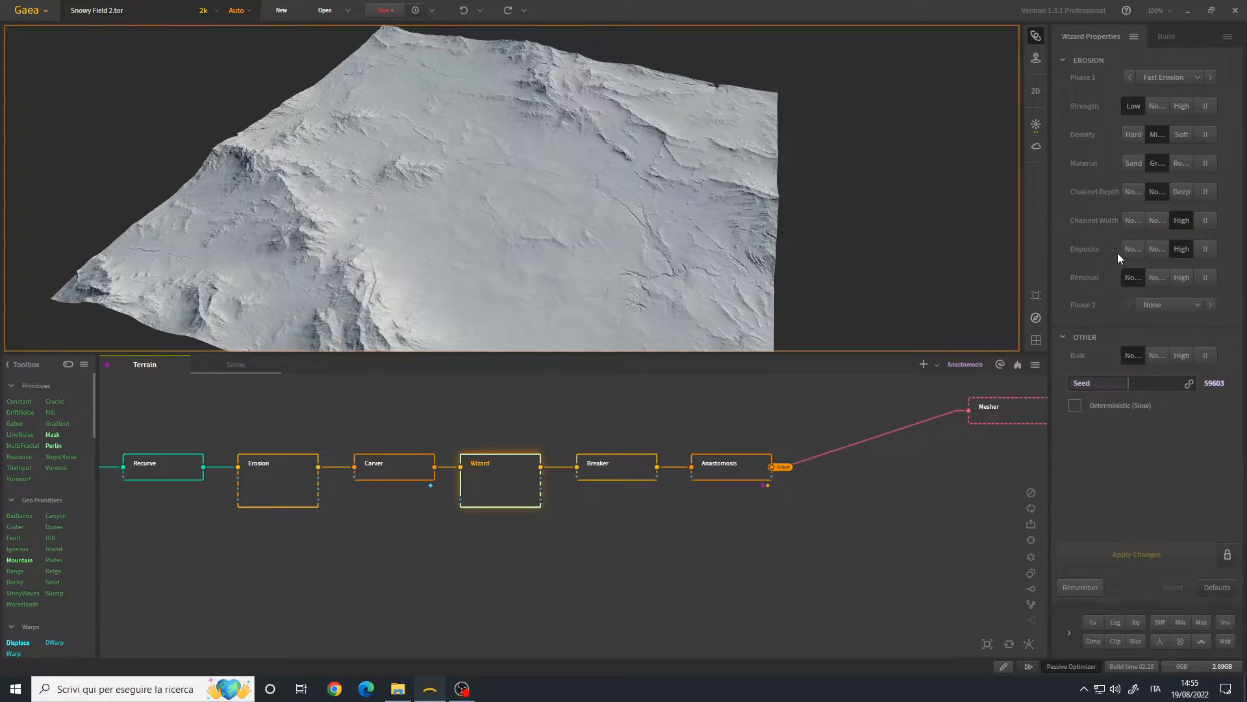
drag(537, 203, 593, 204)
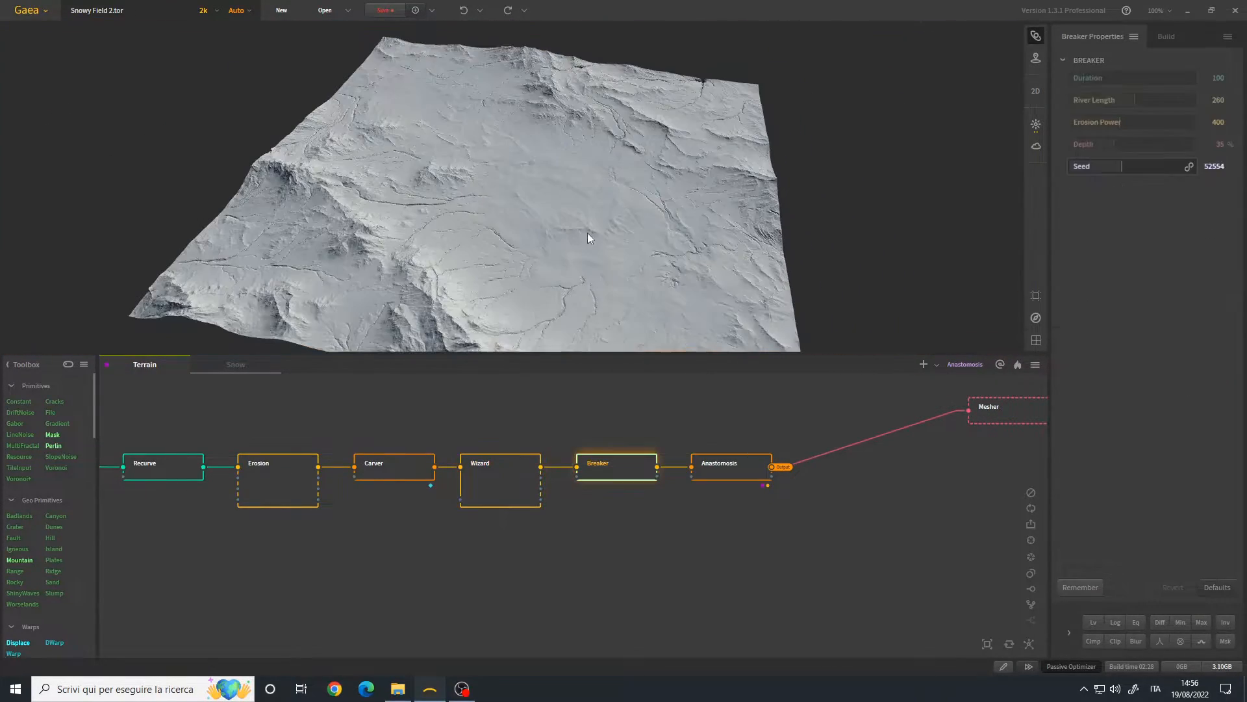
drag(587, 234, 504, 234)
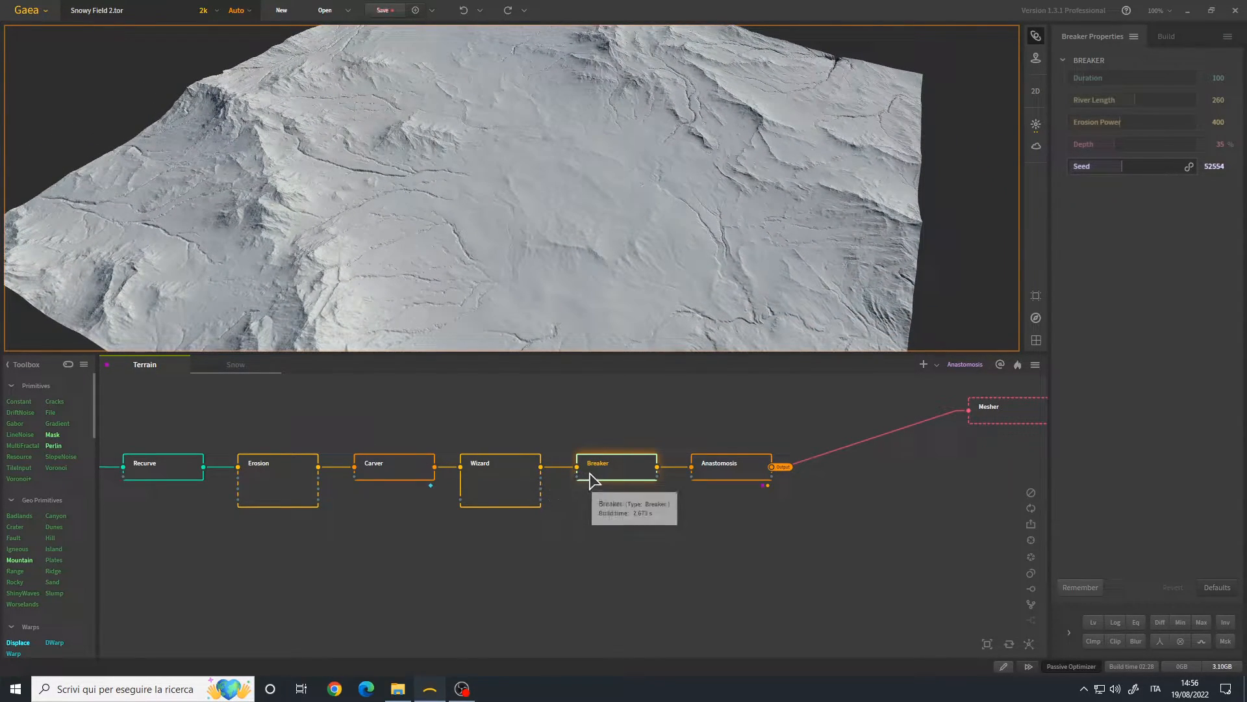
drag(498, 236, 571, 225)
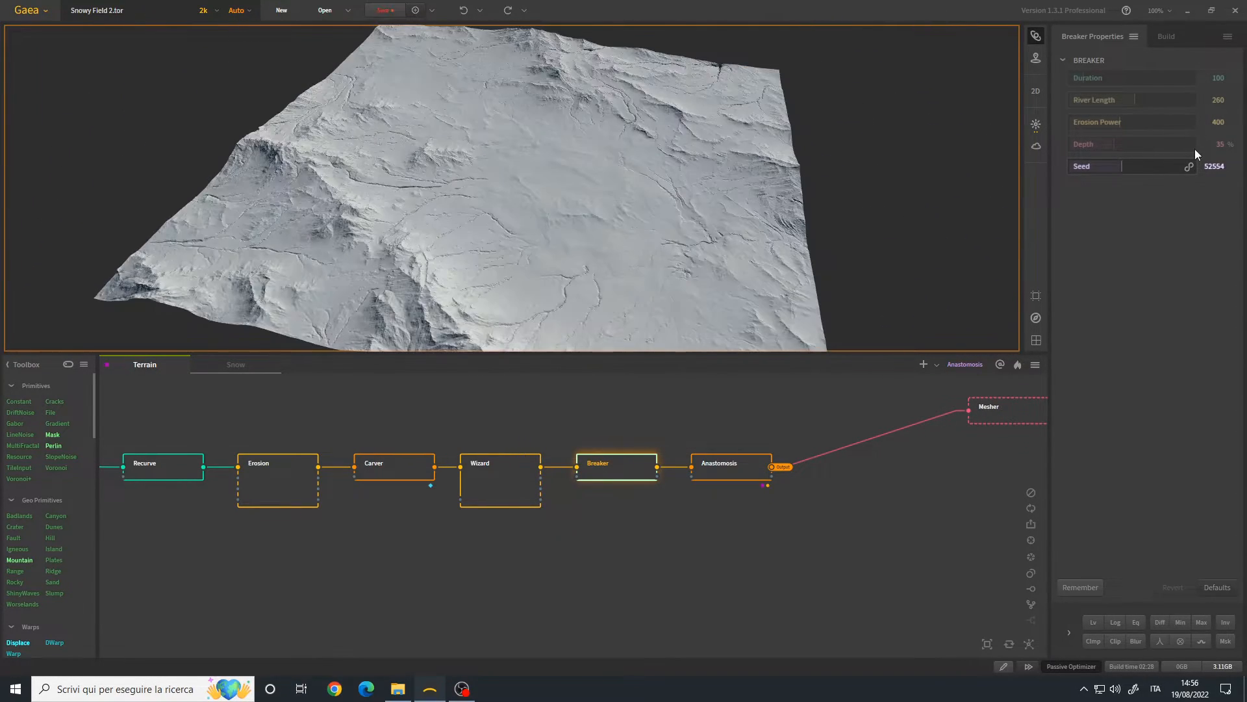
- Compare the Anastomosis node's terrain with the Breaker node's and look over its overall structure
click(751, 473)
mouse_move(562, 218)
mouse_down()
mouse_move(599, 217)
mouse_move(545, 220)
mouse_move(573, 228)
mouse_up()
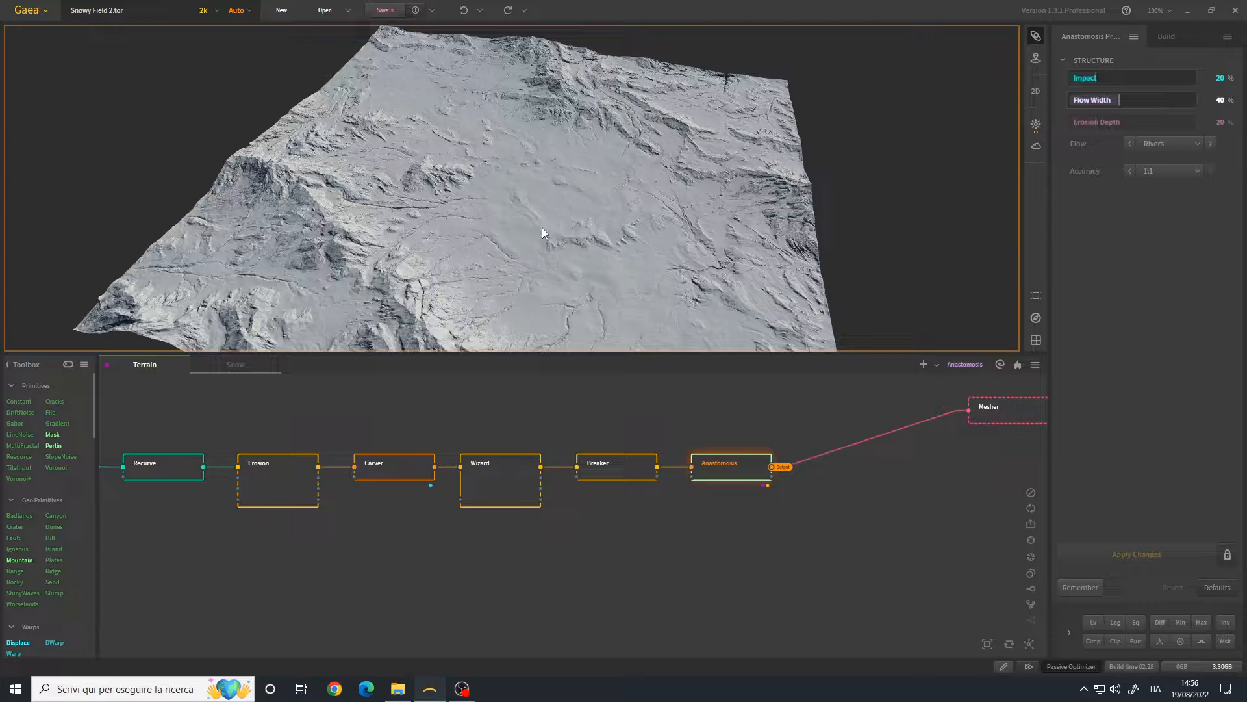
click(626, 473)
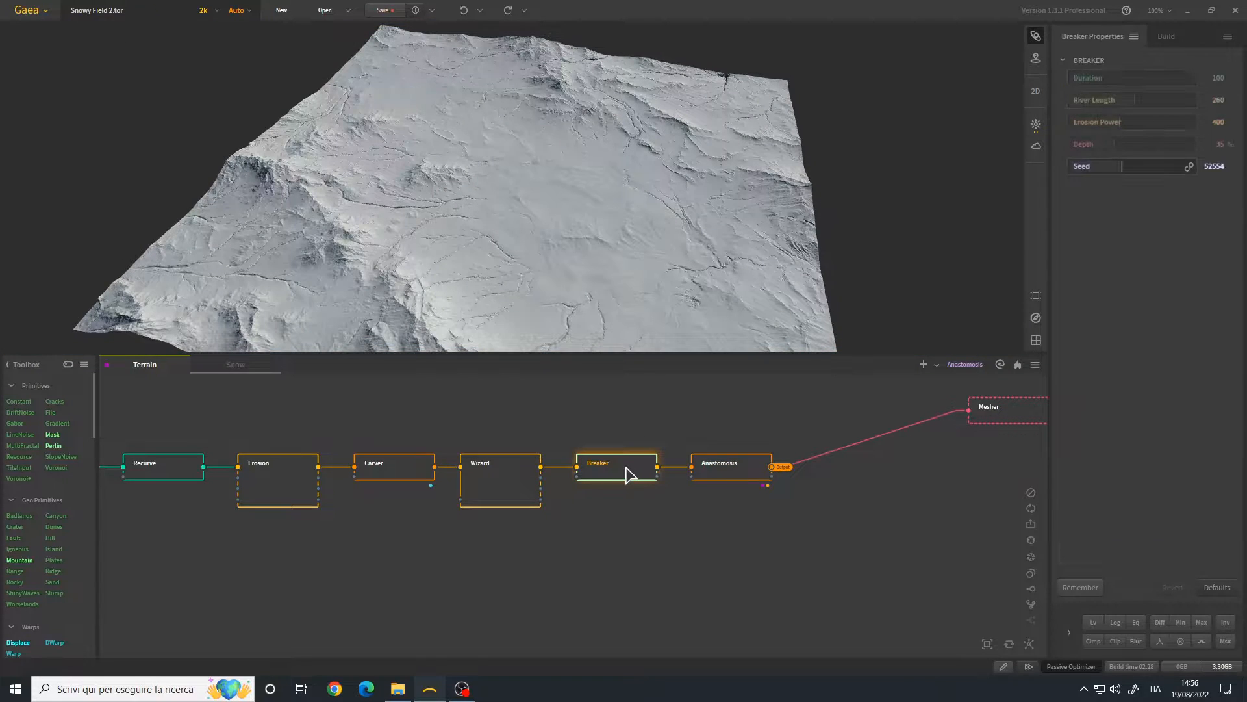
click(752, 469)
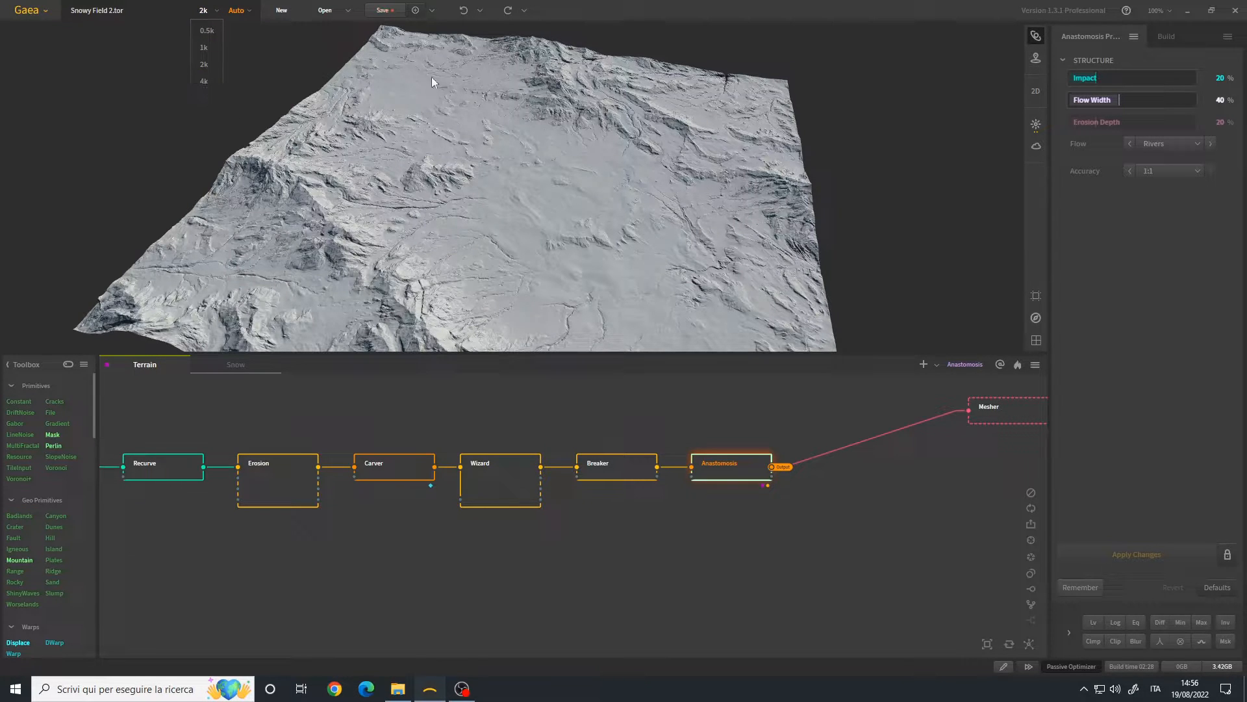
click(626, 10)
mouse_move(498, 242)
mouse_down()
mouse_move(561, 238)
mouse_move(519, 245)
mouse_up()
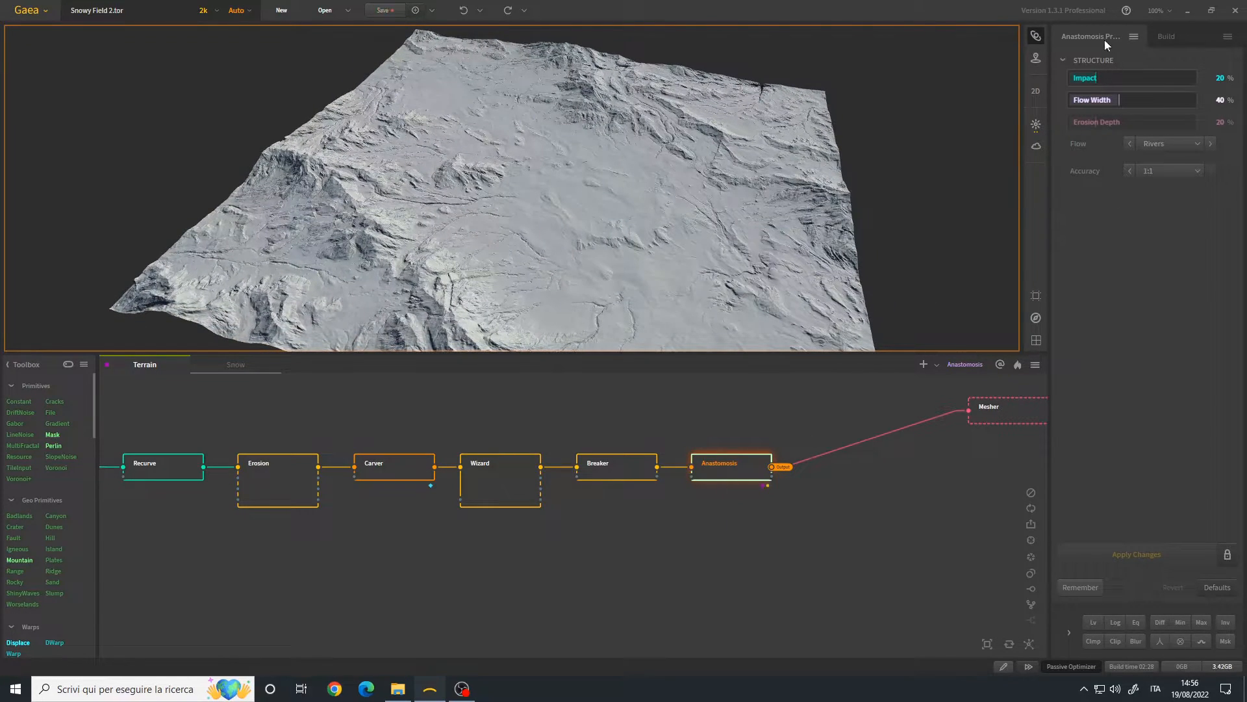
mouse_move(528, 196)
mouse_down()
mouse_move(547, 204)
mouse_move(532, 212)
mouse_up()
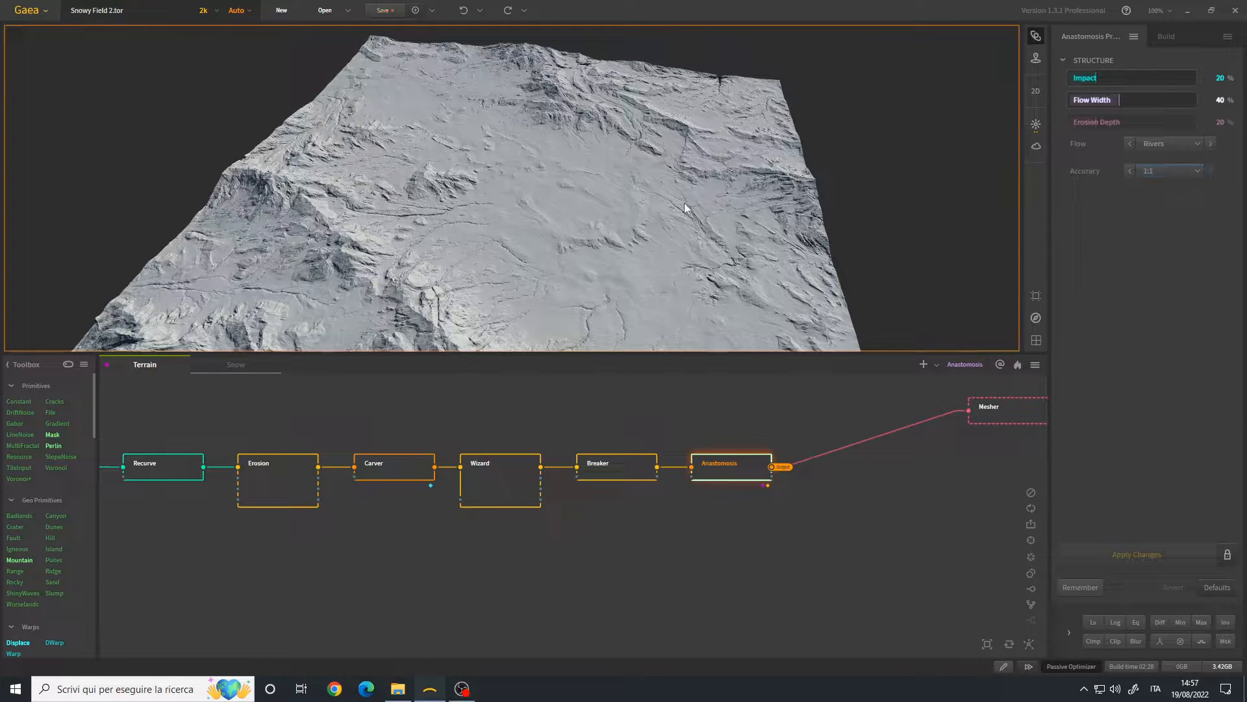
drag(428, 286, 454, 268)
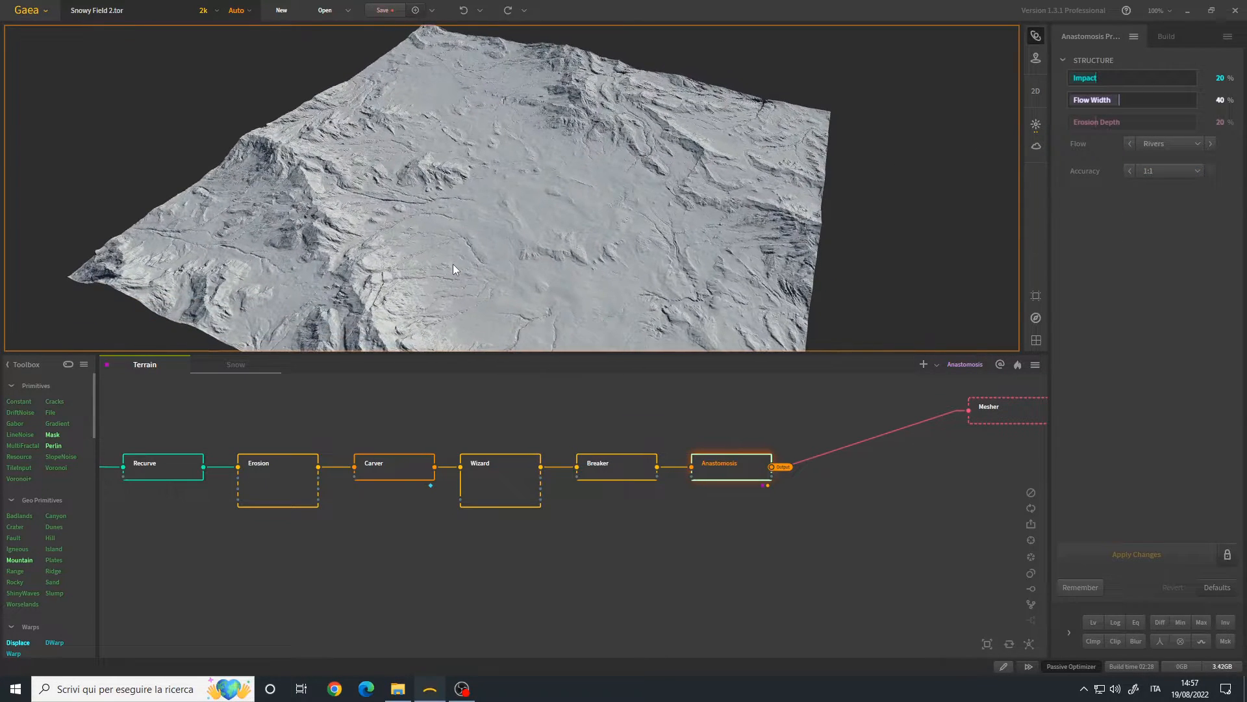
- View the available Flow options of the Anastomosis node
click(1155, 153)
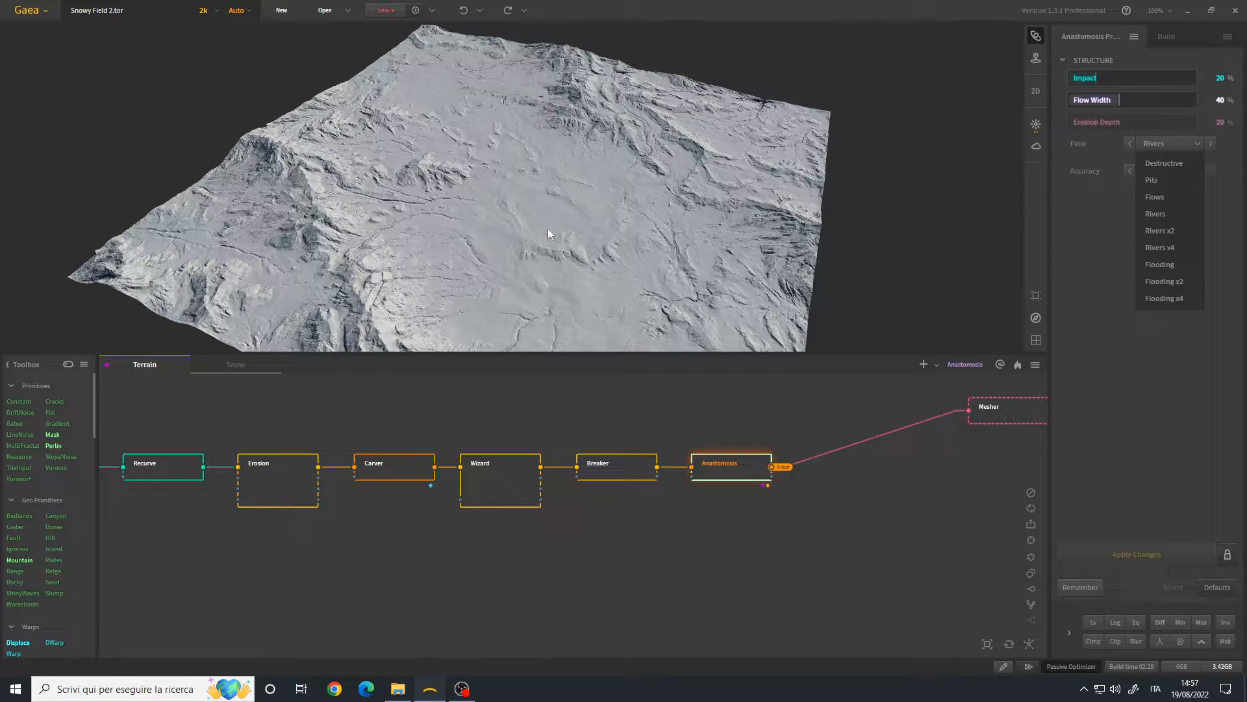
click(1085, 238)
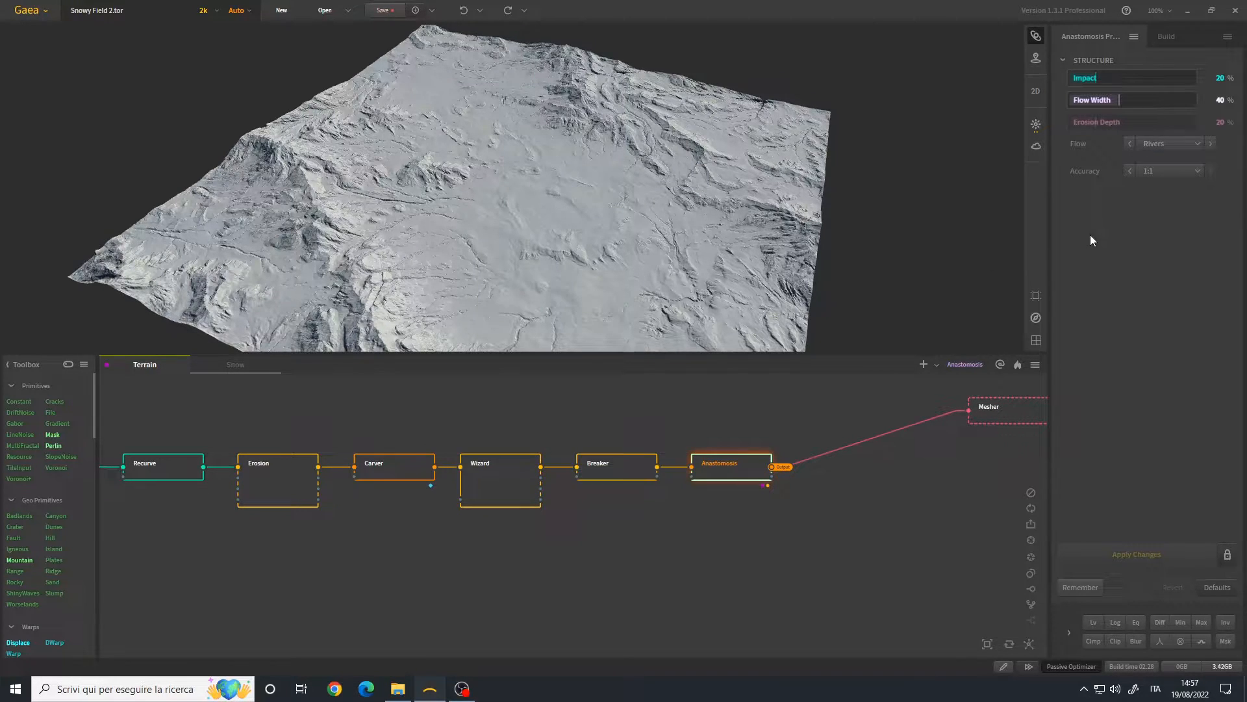
click(1174, 146)
click(1175, 147)
- Compare the river channels and rock detail of the Breaker and Anastomosis nodes up close
drag(501, 236, 452, 238)
scroll(521, 232, up, 4)
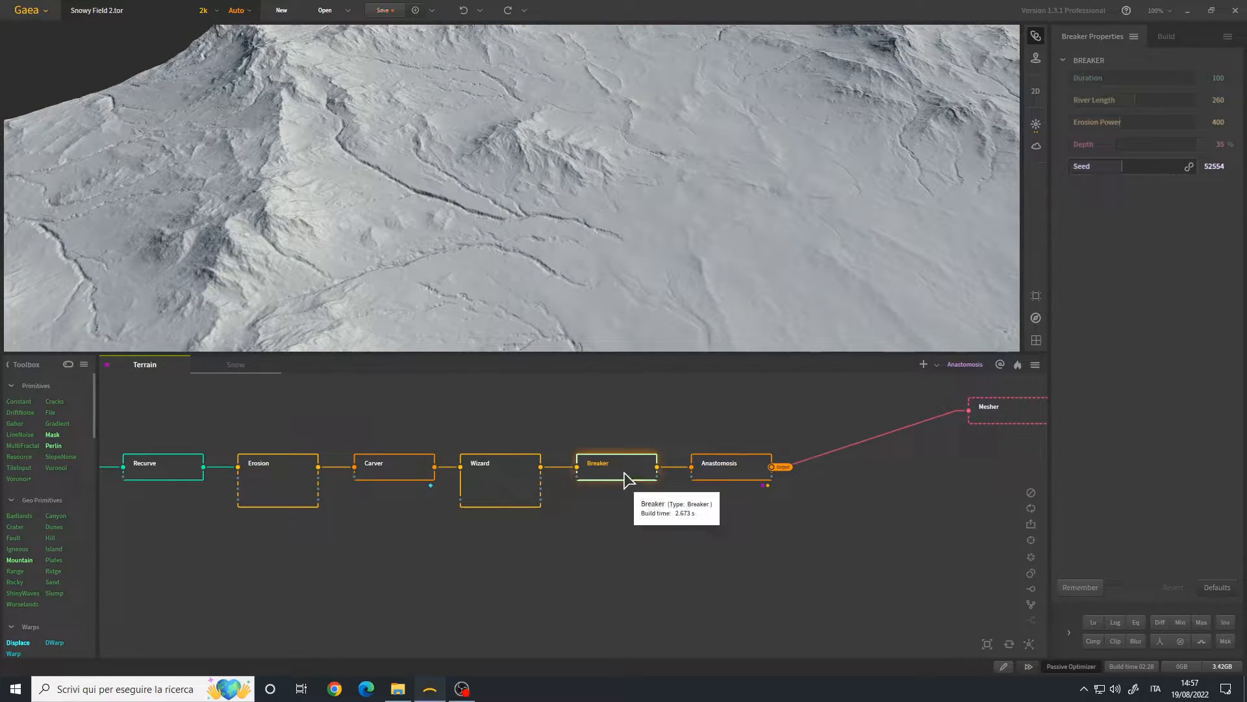
click(738, 478)
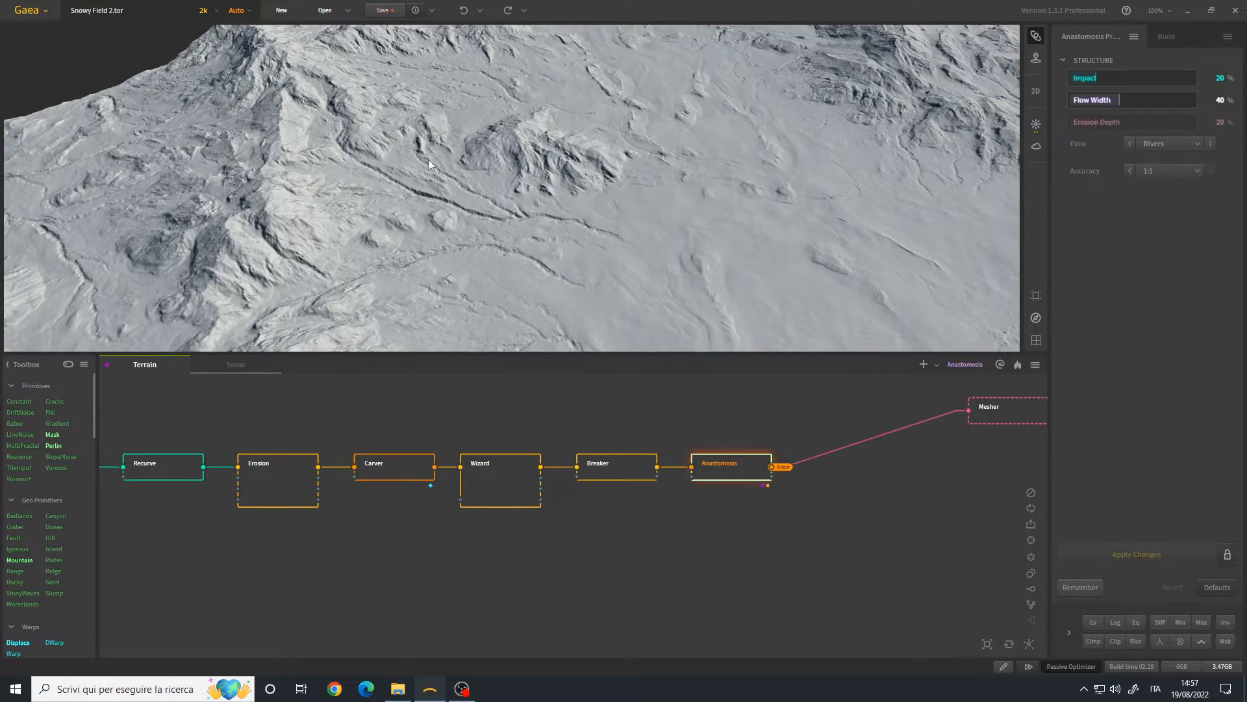
drag(463, 191, 520, 209)
scroll(568, 279, down, 5)
drag(523, 252, 506, 248)
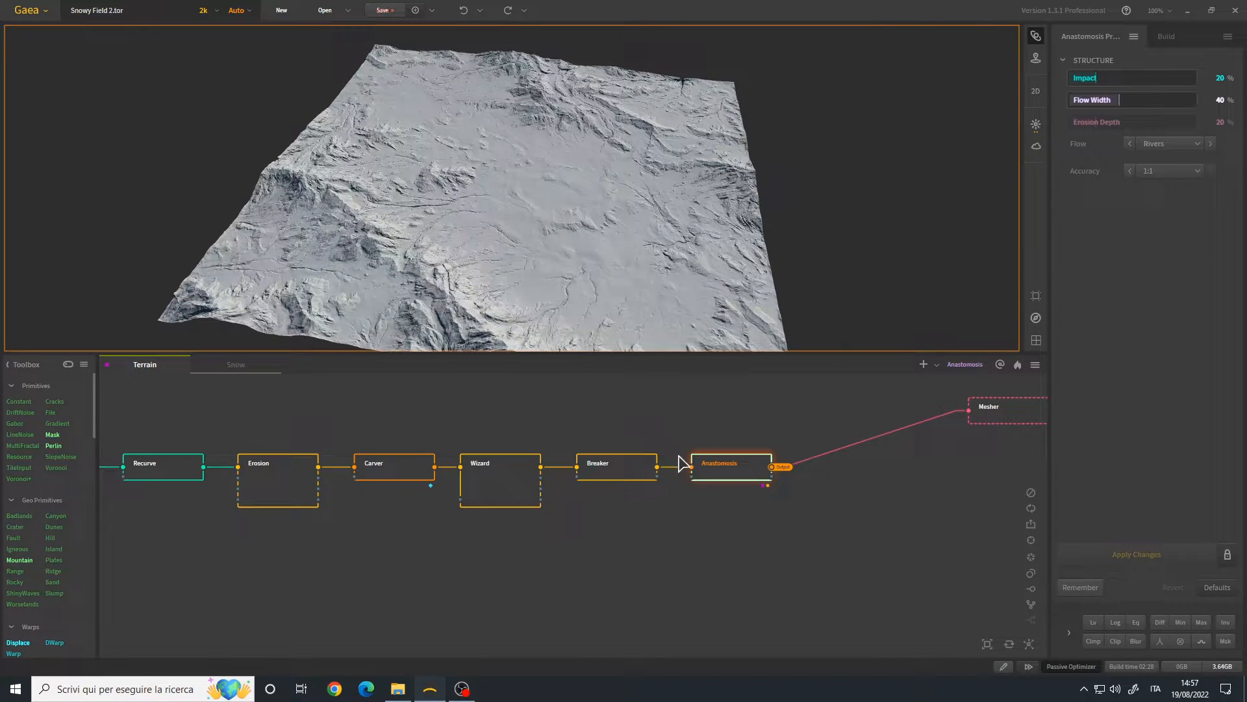
- Show the Pin as Underlay and Mark for Export options of the Anastomosis node
scroll(607, 494, up, 3)
right_click(606, 474)
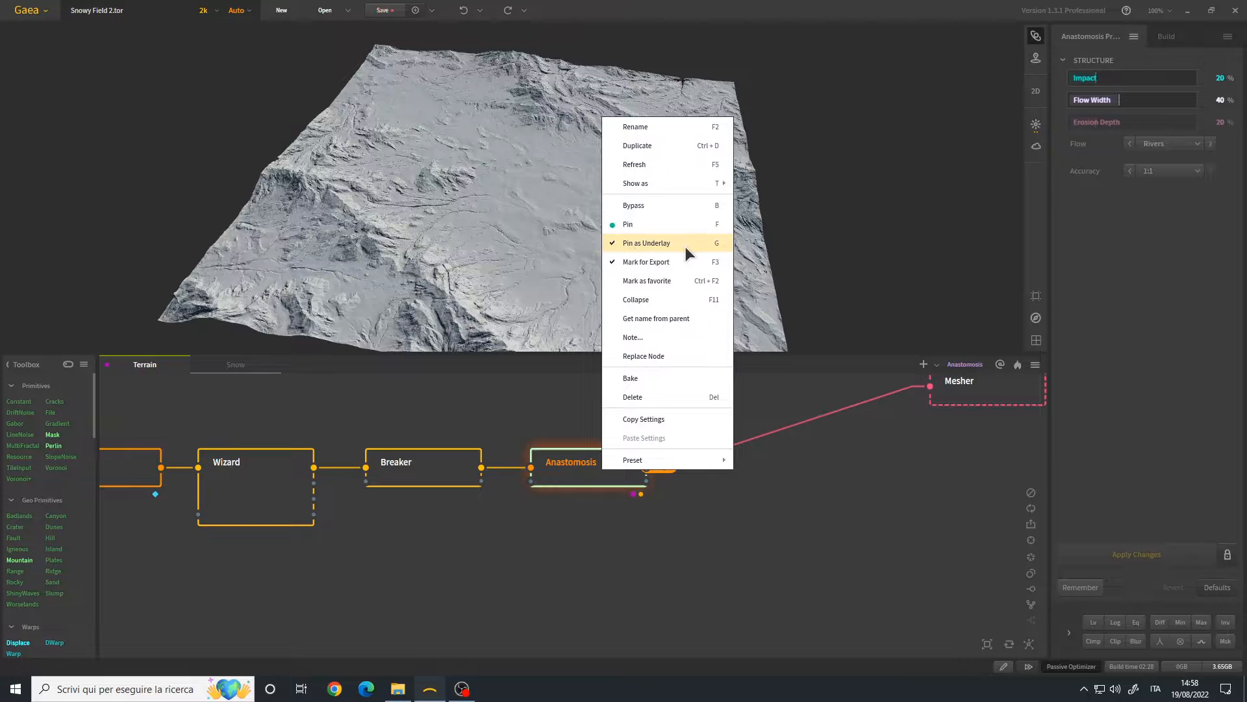
click(566, 463)
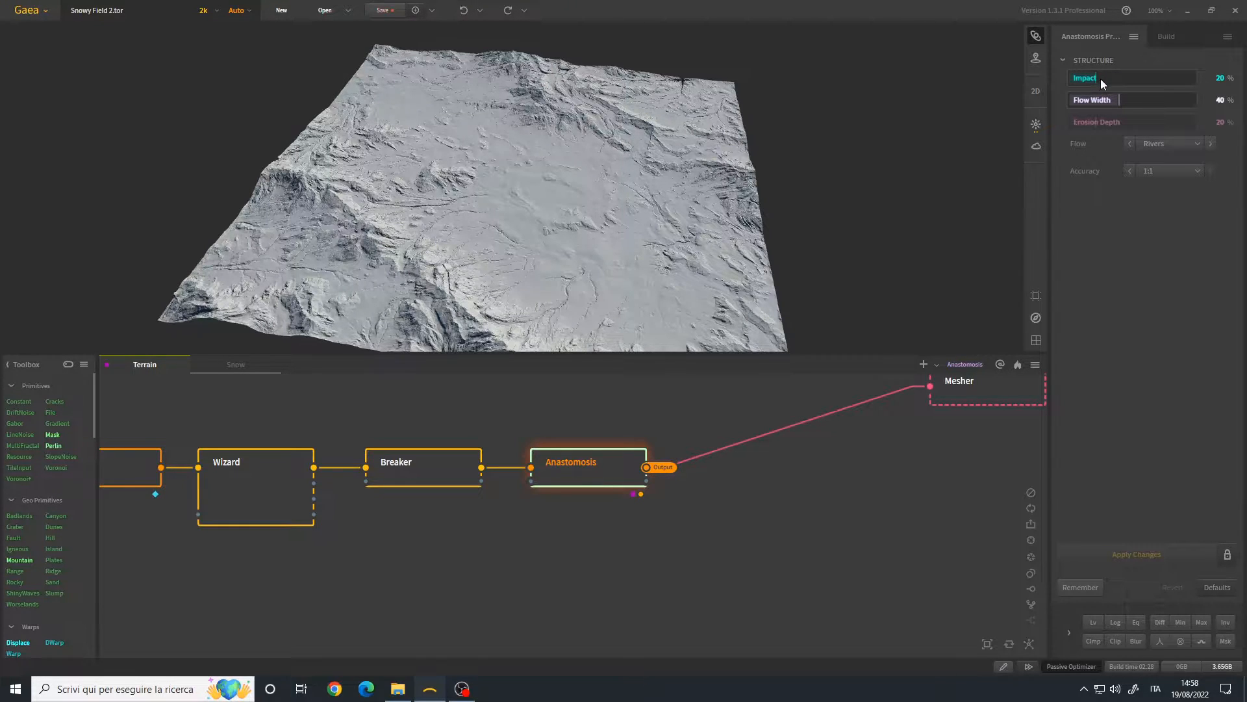
- Examine the Anastomosis terrain from several angles and survey the node chain of the Terrain graph
scroll(576, 243, up, 5)
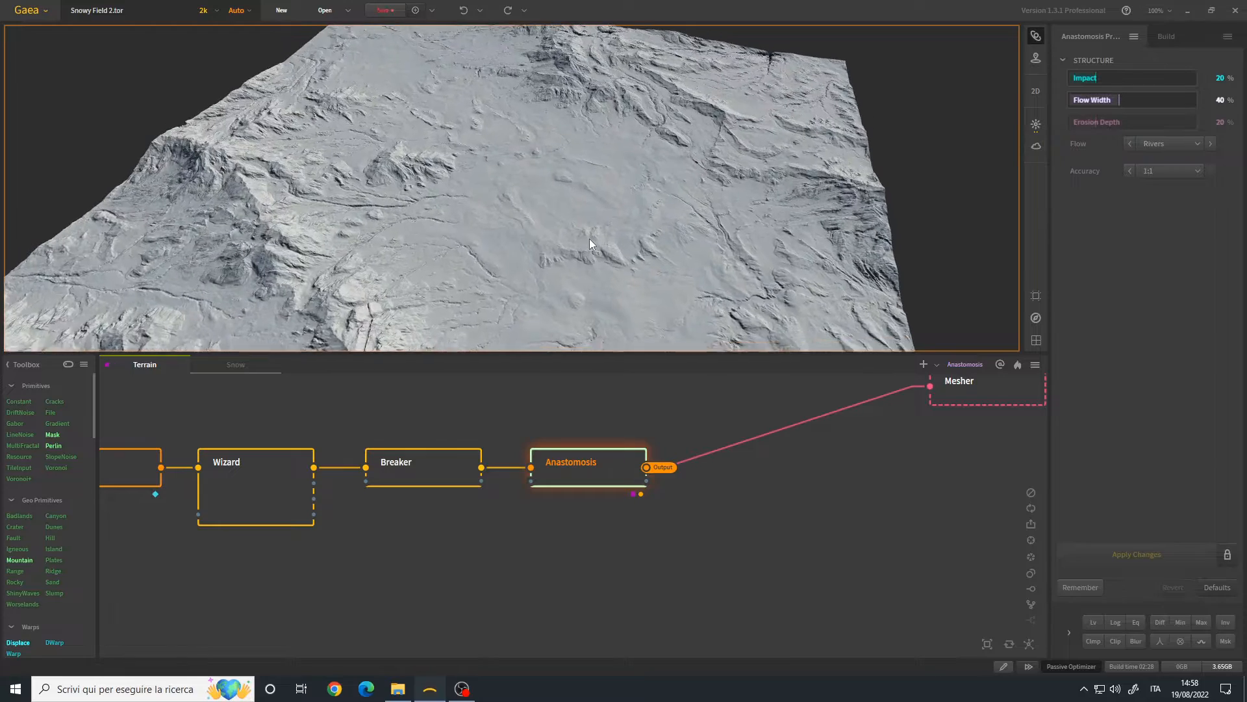
drag(590, 239, 587, 242)
drag(343, 239, 426, 233)
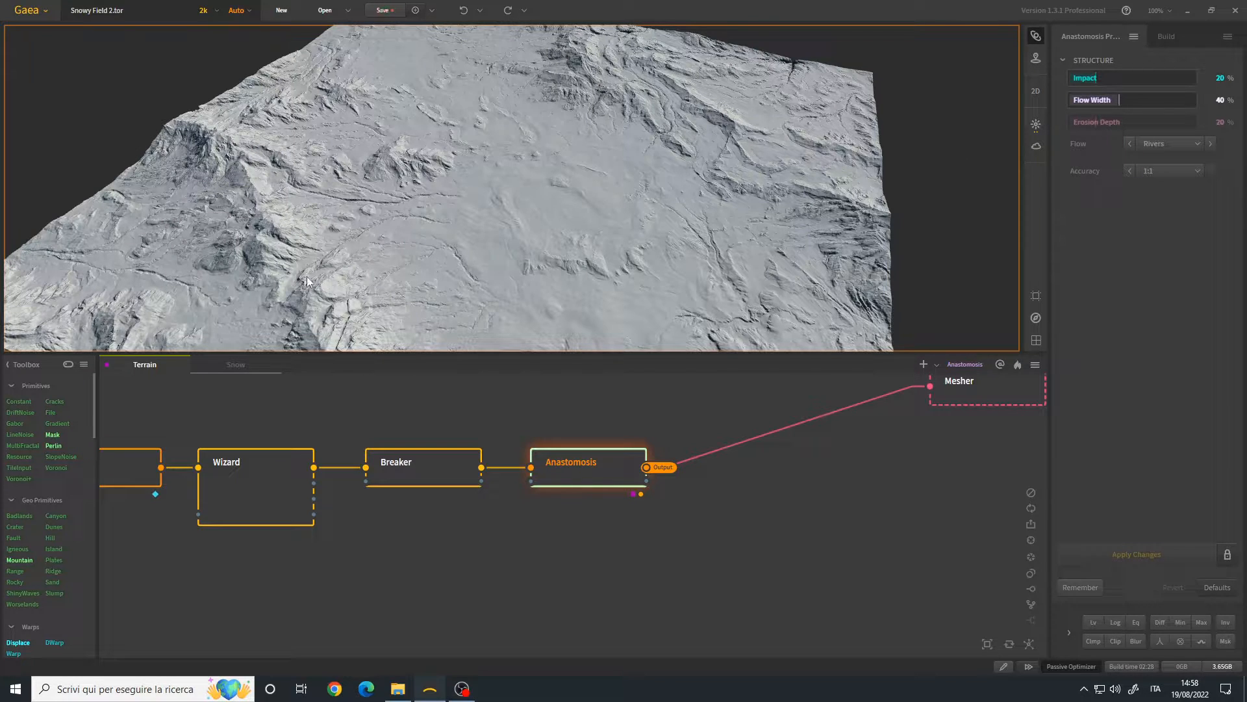
scroll(518, 273, down, 3)
scroll(593, 496, down, 3)
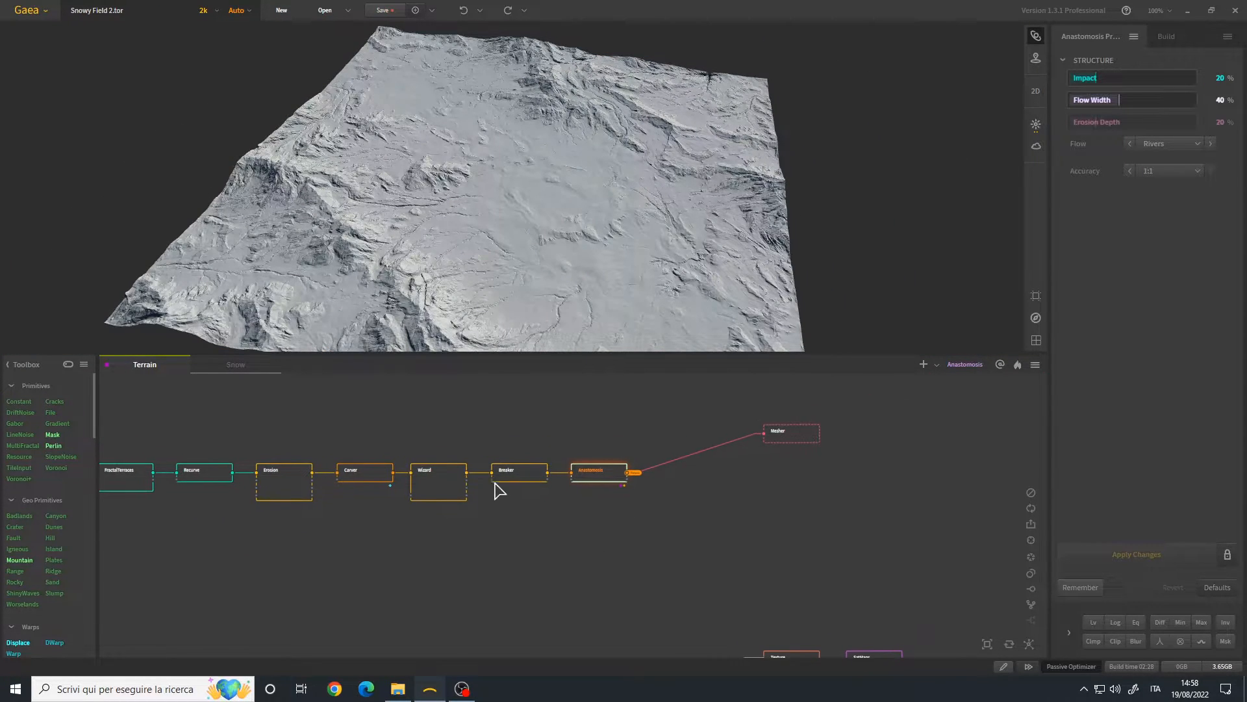
middle_drag(676, 576, 590, 529)
scroll(504, 466, down, 3)
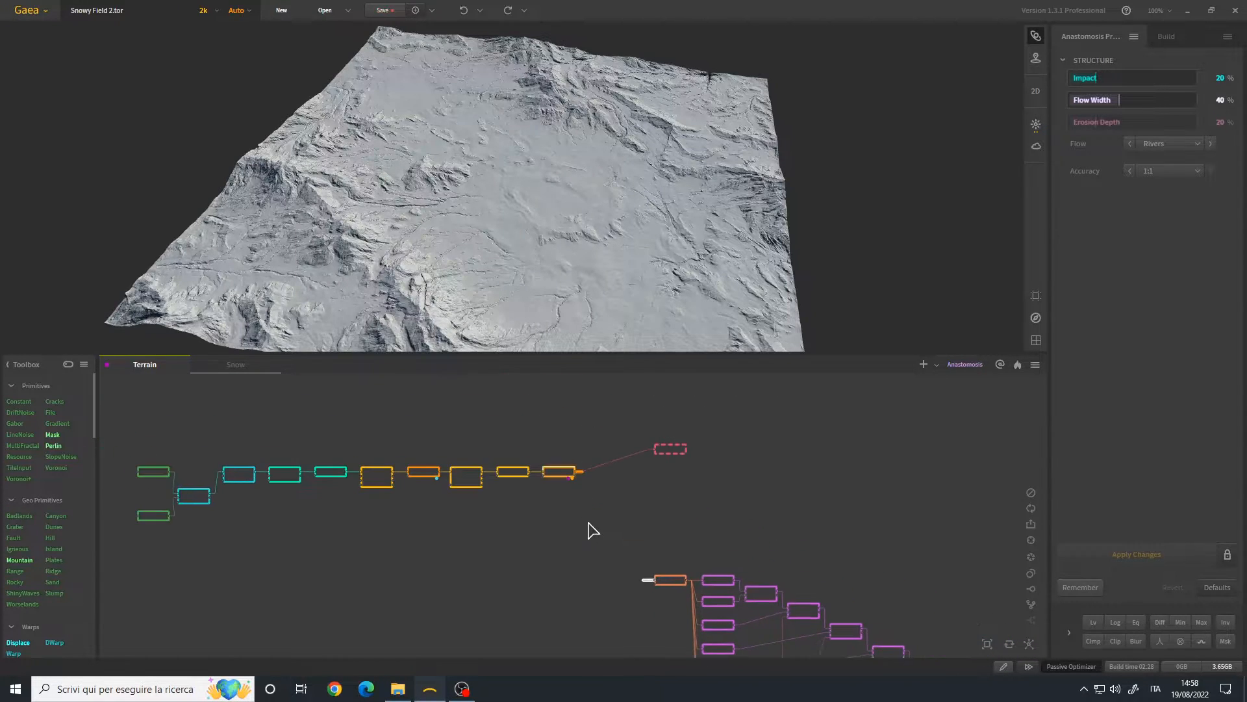
scroll(557, 515, up, 3)
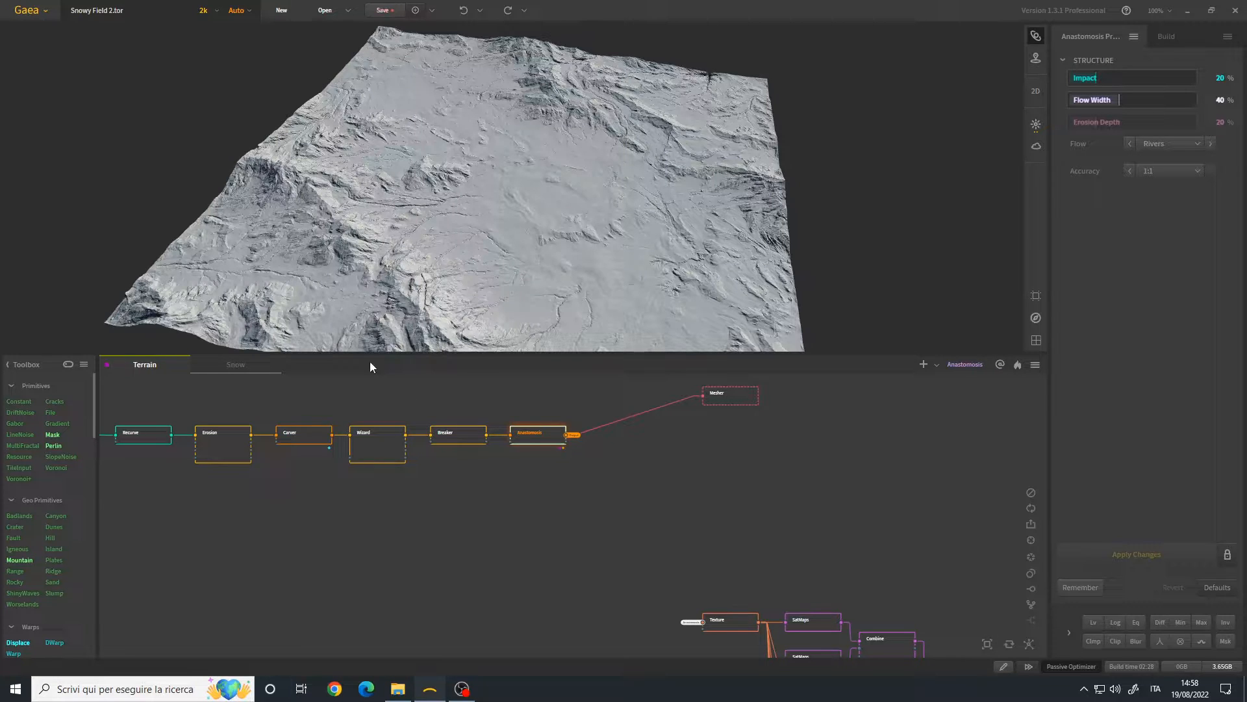
- Open the Snow graph and inspect the Snowfall node's settings and snow-covered terrain
click(238, 366)
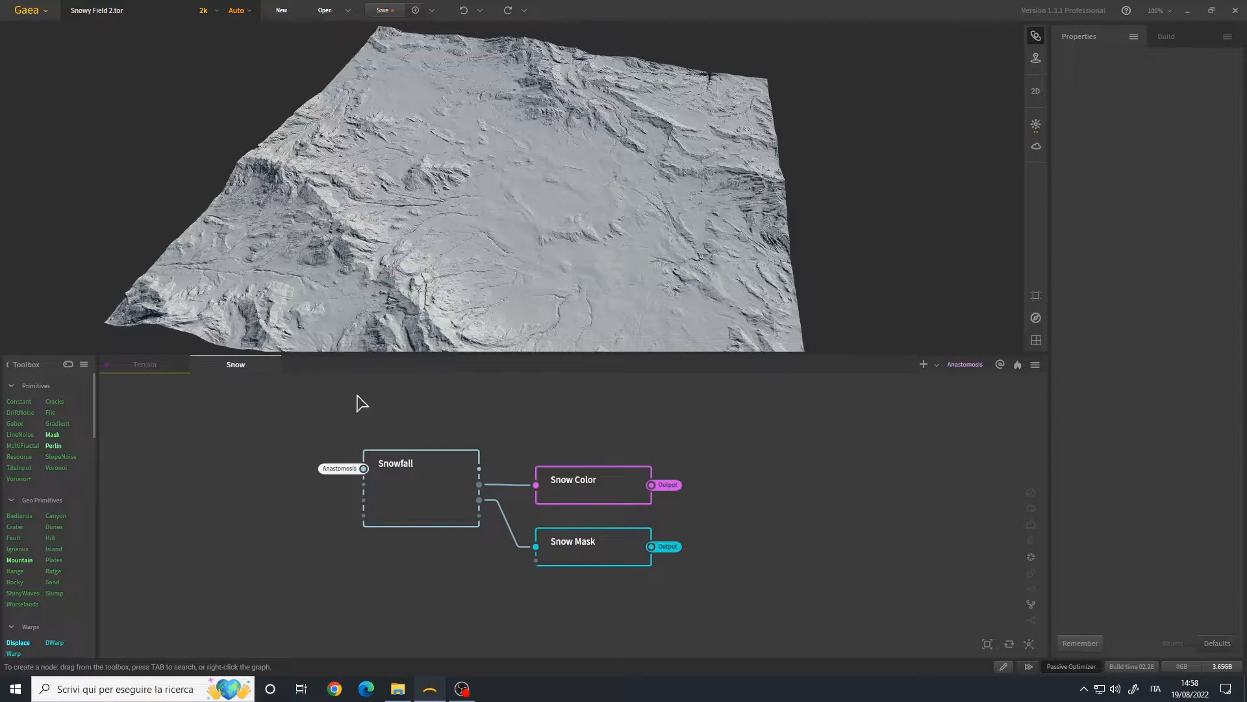
click(444, 501)
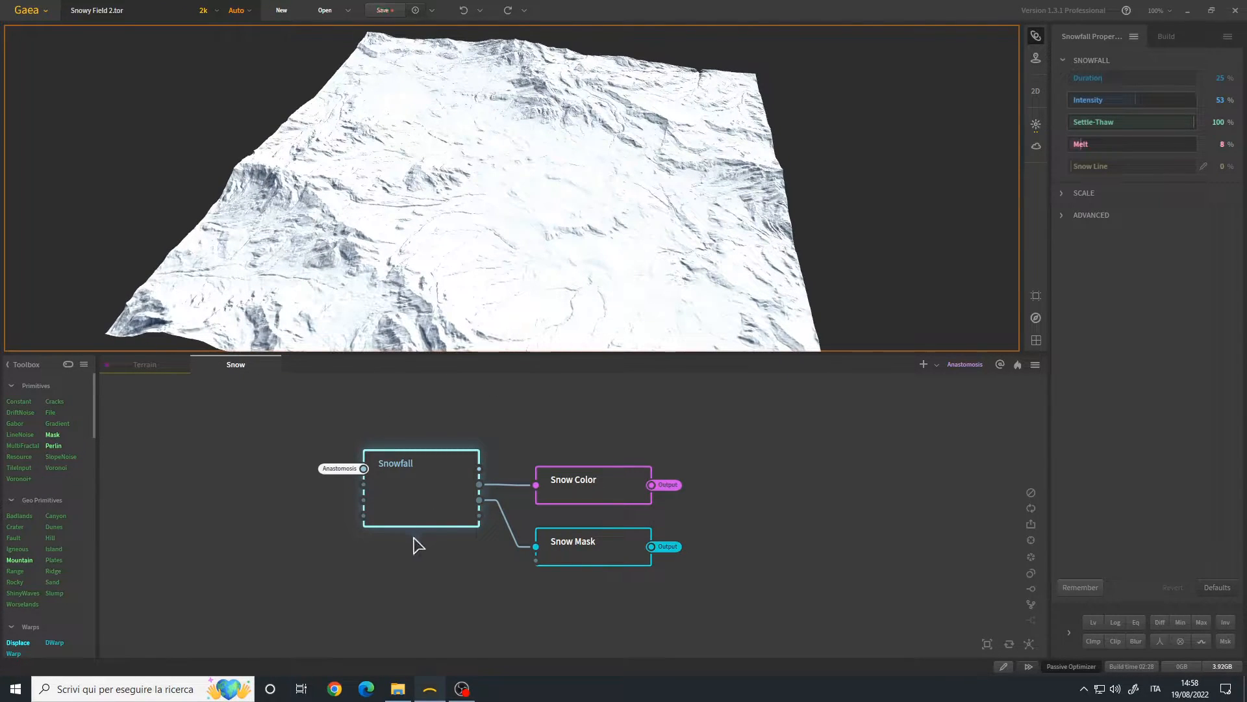
scroll(448, 529, down, 2)
scroll(422, 544, up, 1)
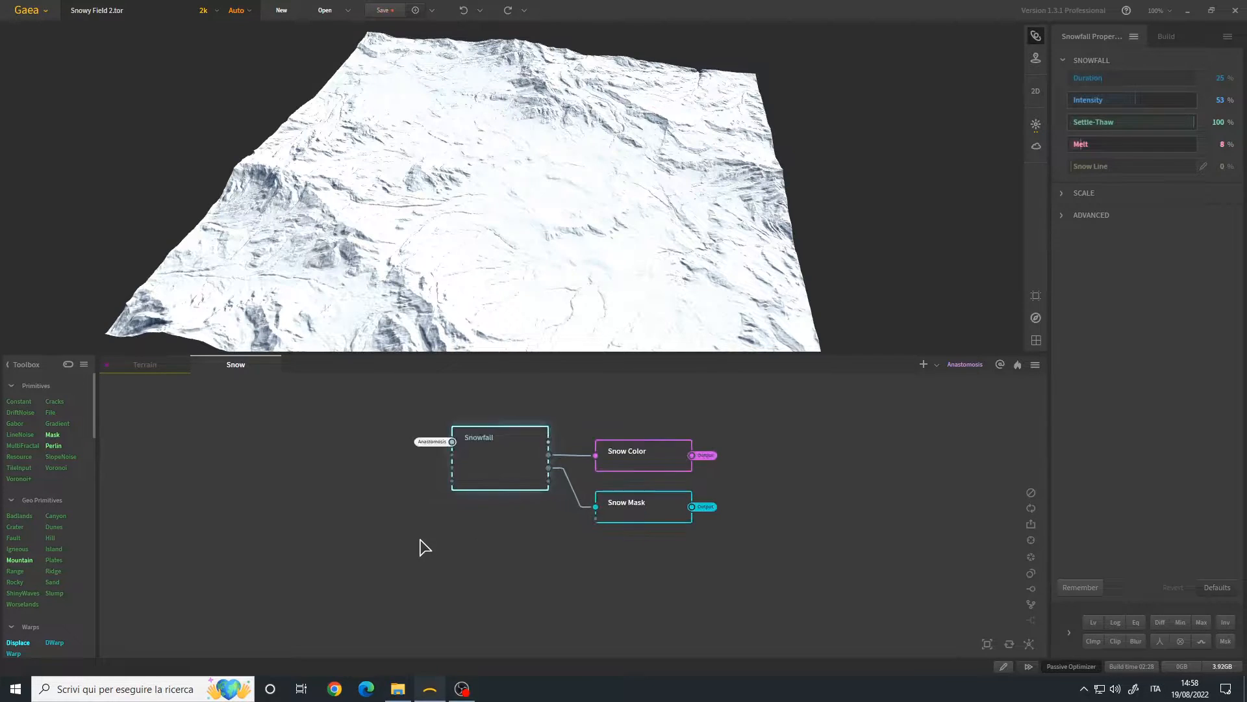
- Show where the Snowfall node is found among the nodes that can be added
right_click(369, 508)
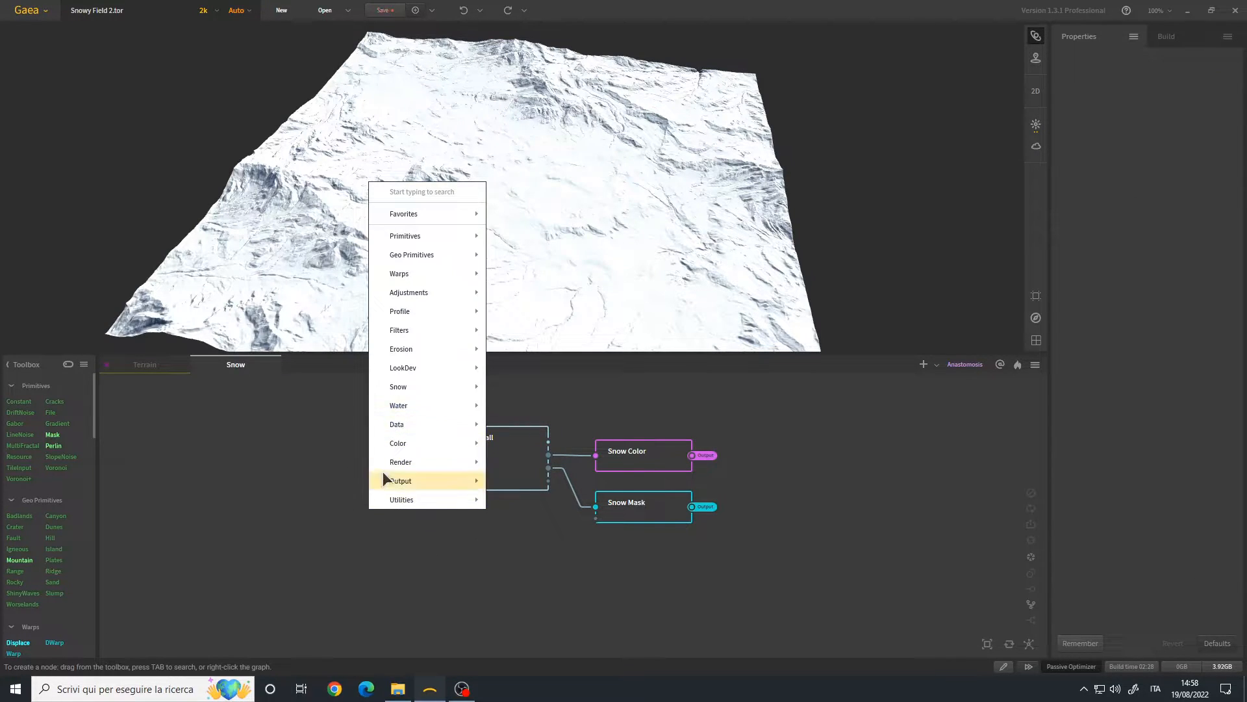
mouse_move(419, 390)
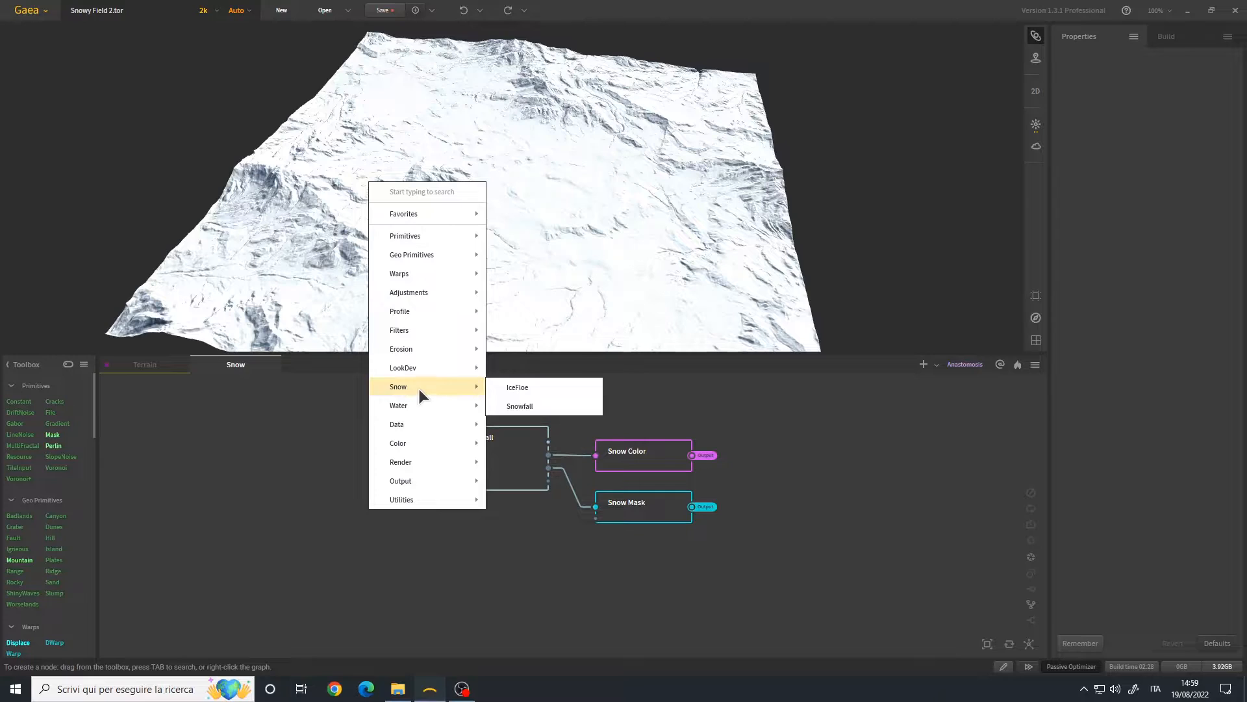
click(562, 409)
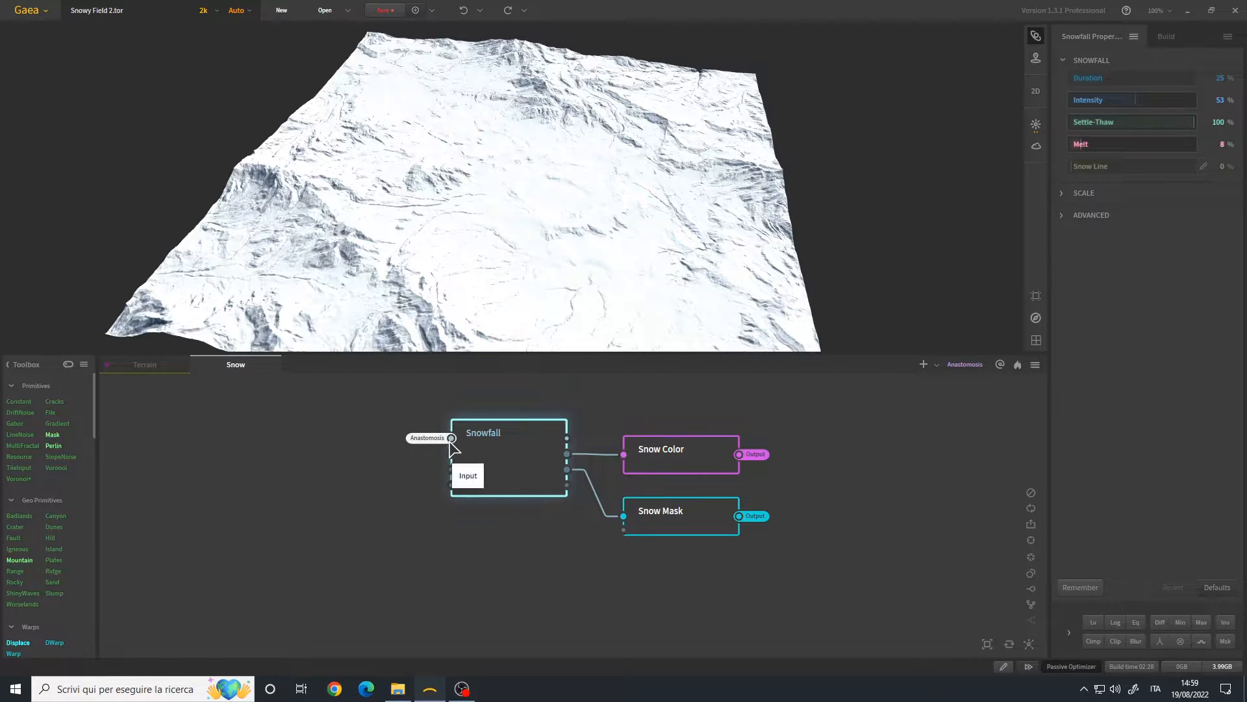
- Show the Anastomosis node's output portal in the Terrain graph and return to the Snow graph
click(151, 367)
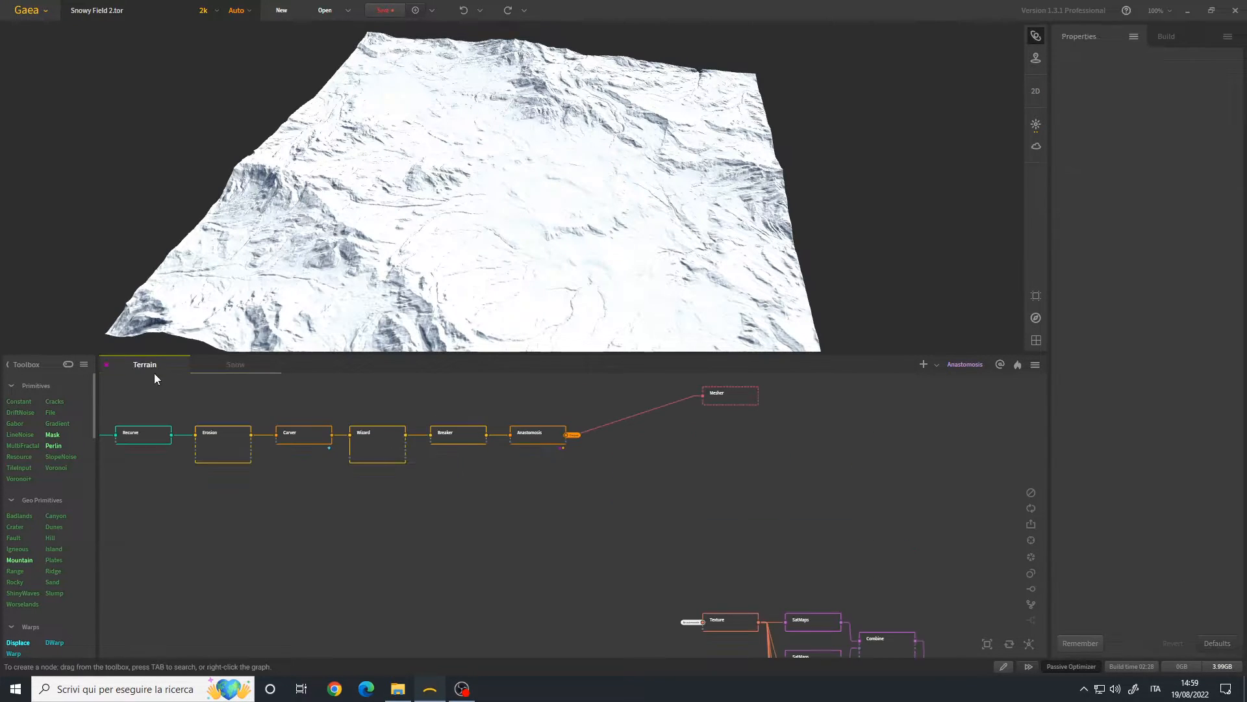
scroll(534, 462, up, 3)
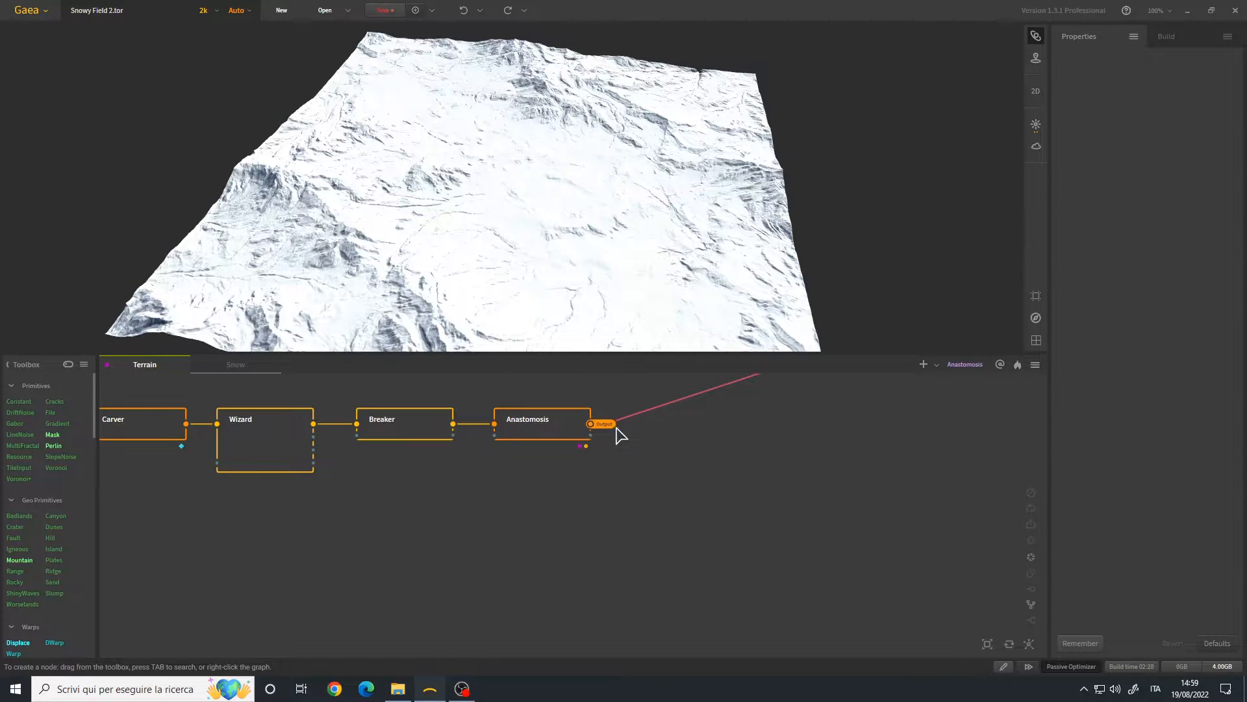
click(238, 367)
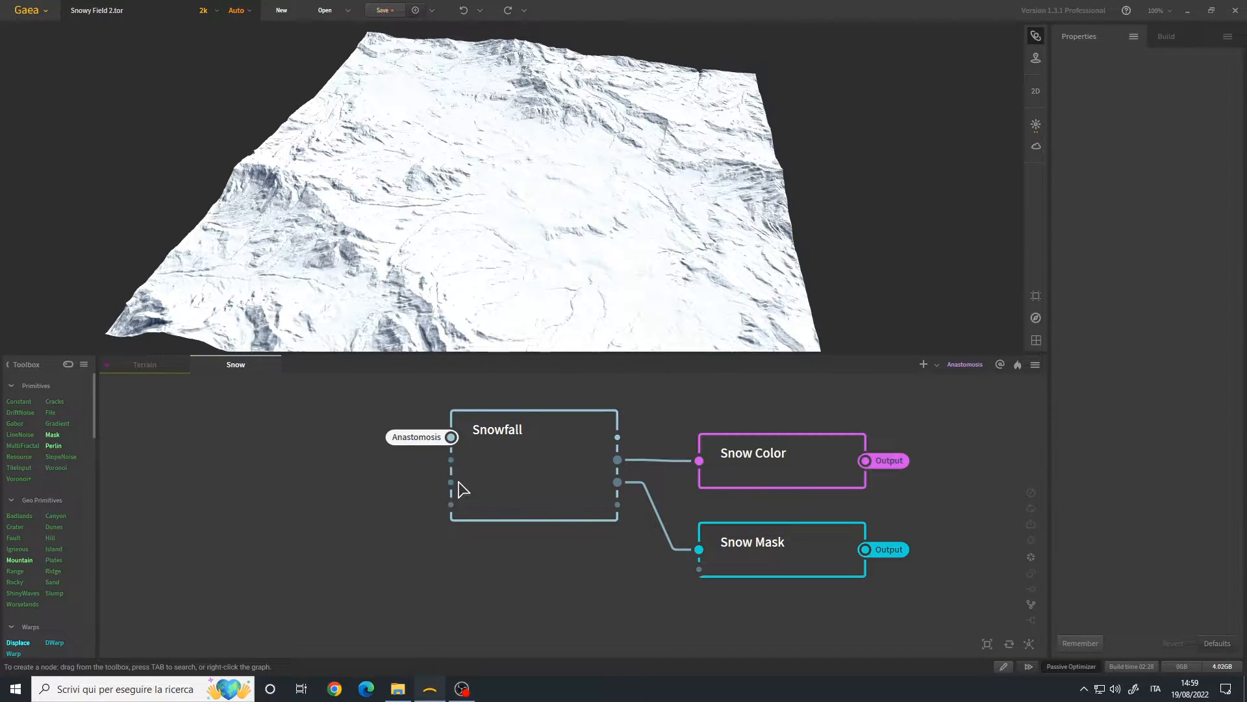
- Add a Sunlight data node to the Snow graph beside the Snowfall node
middle_drag(306, 537, 382, 516)
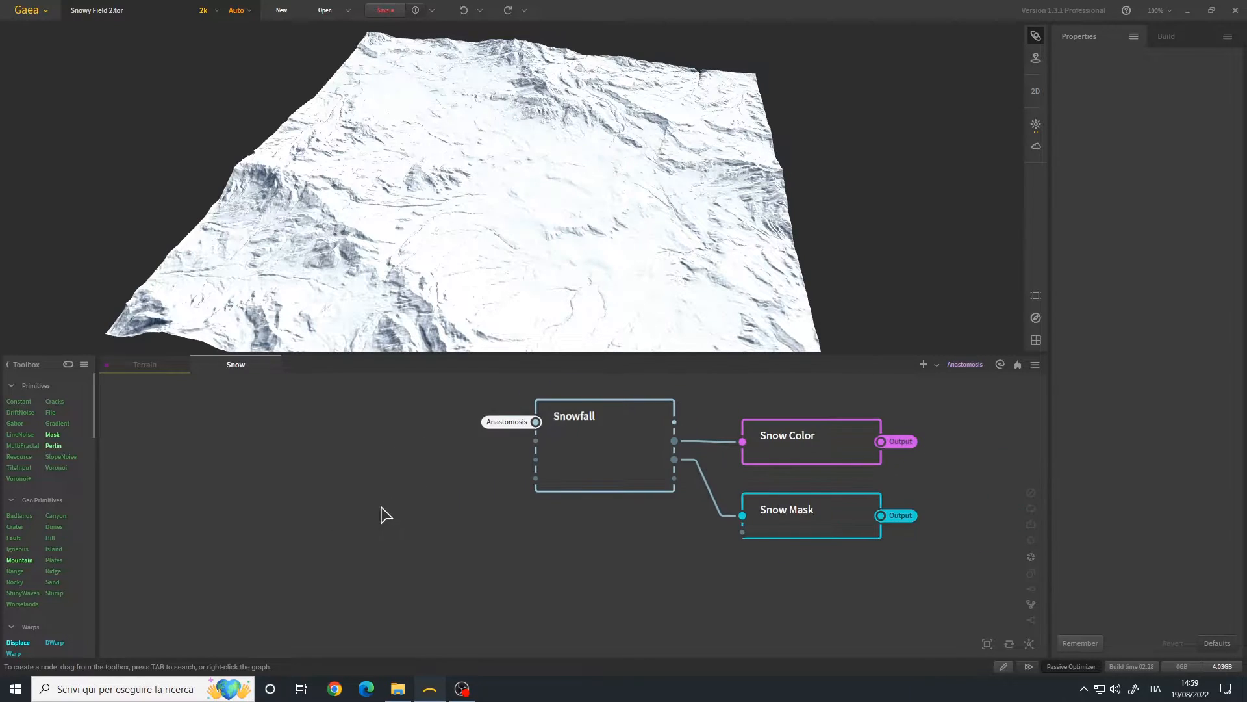
right_click(334, 514)
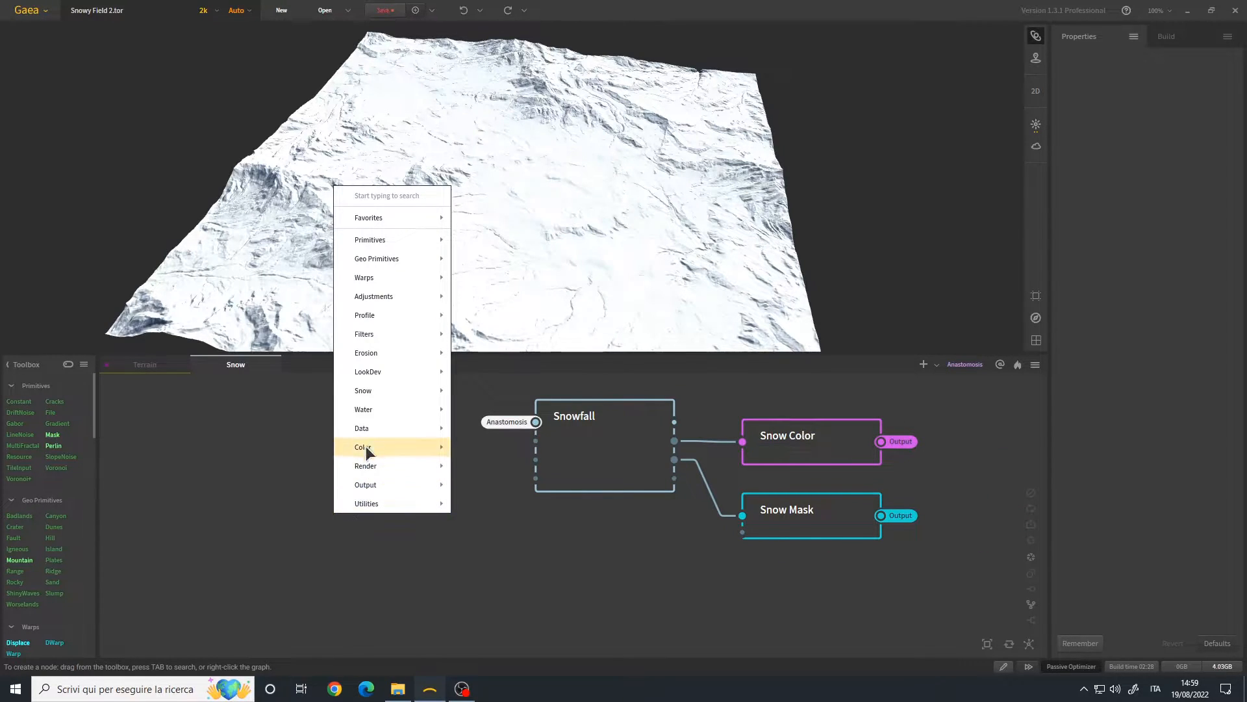
mouse_move(369, 430)
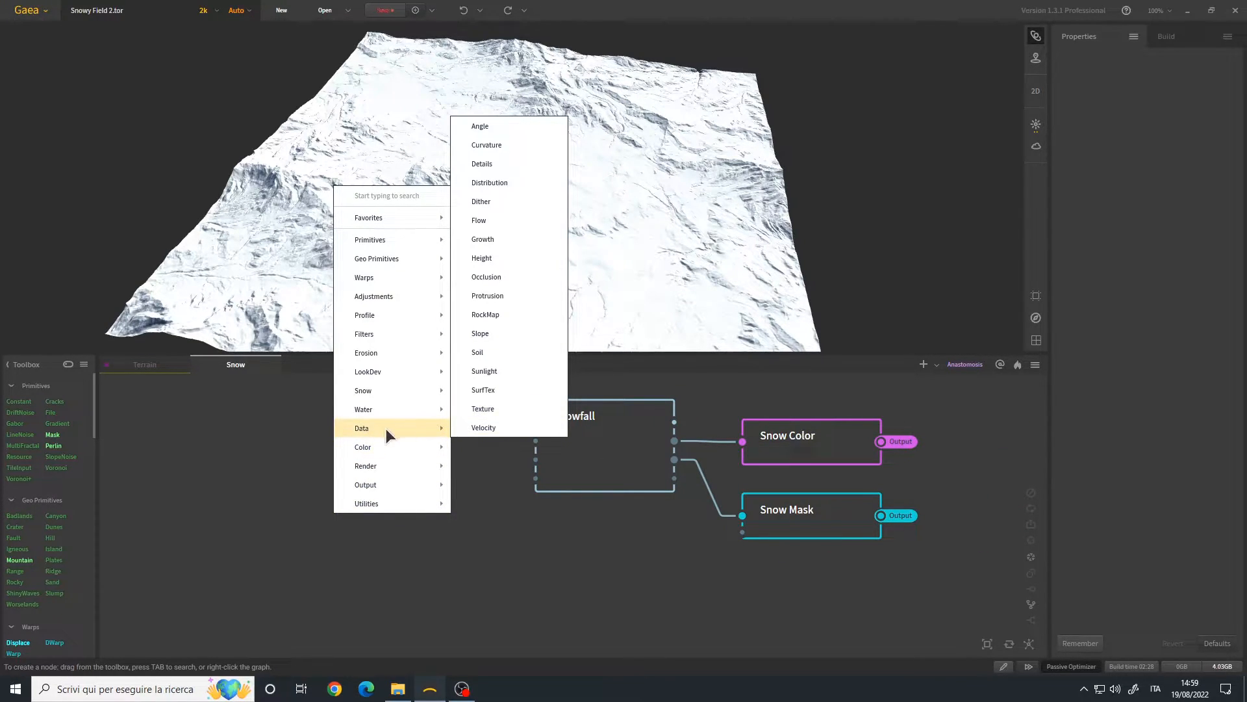
click(493, 371)
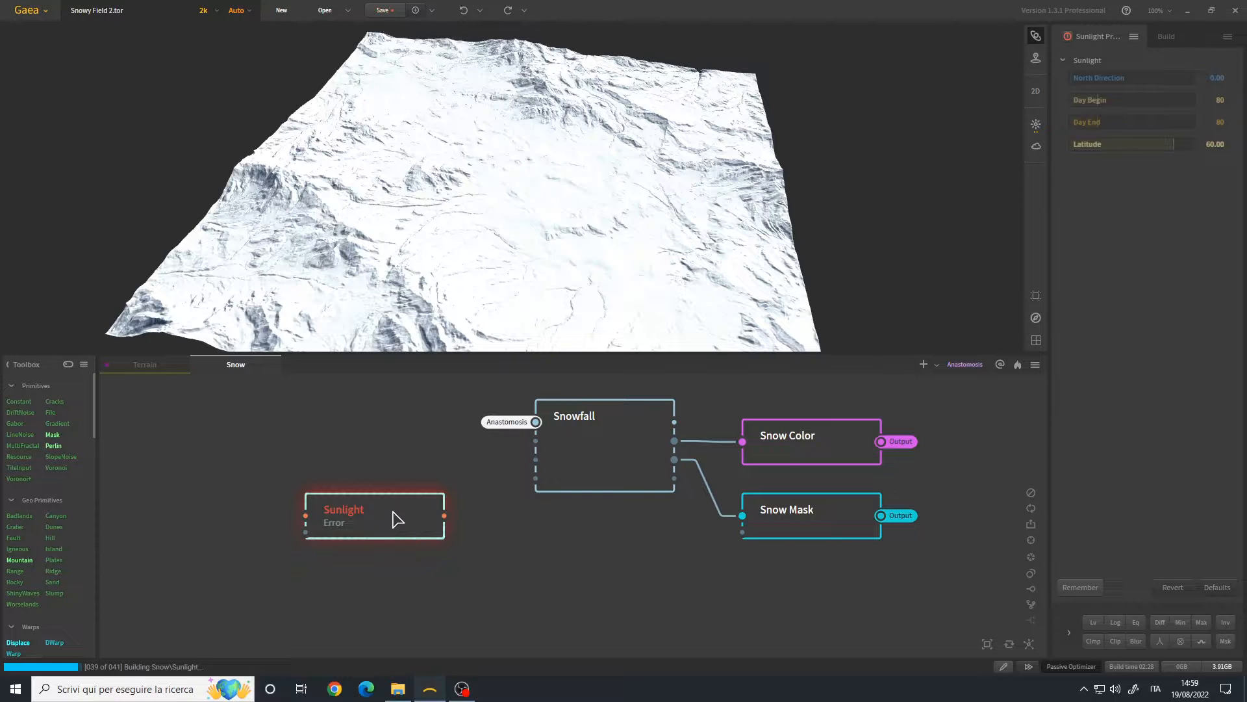
- Try to feed the Sunlight node from the Anastomosis portal, and delete the Sunlight node
drag(445, 518, 418, 467)
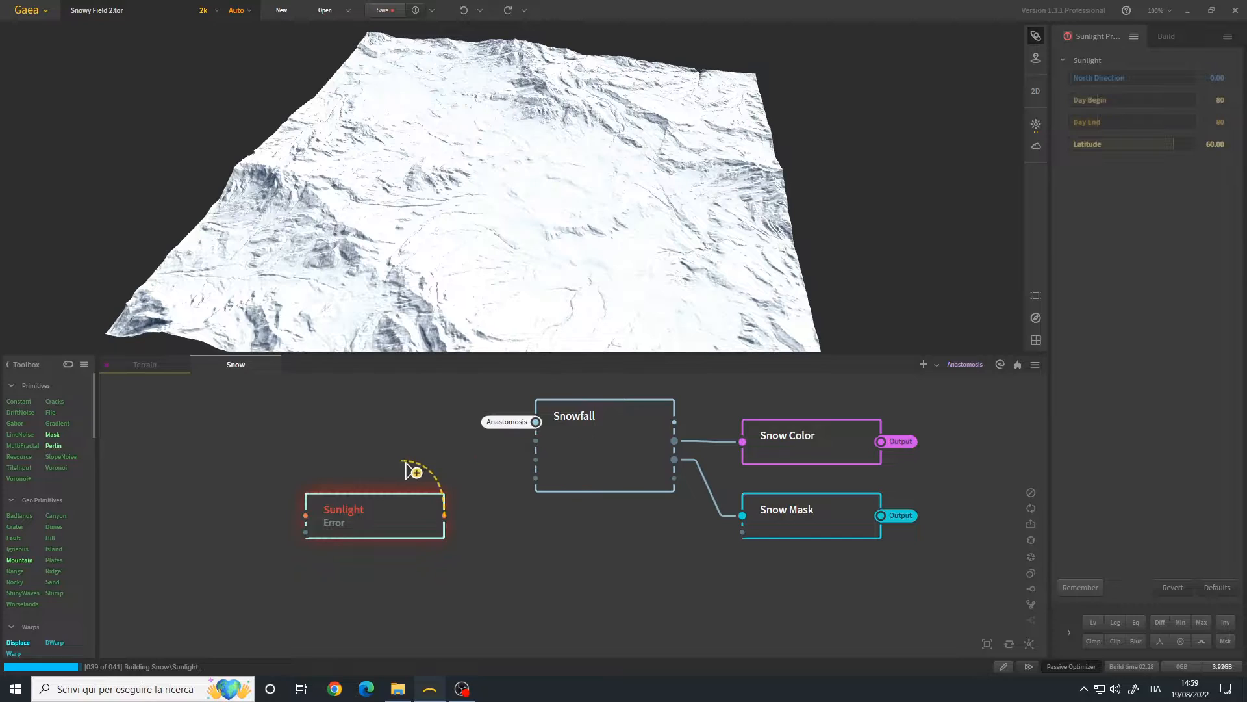
right_click(305, 518)
mouse_move(282, 450)
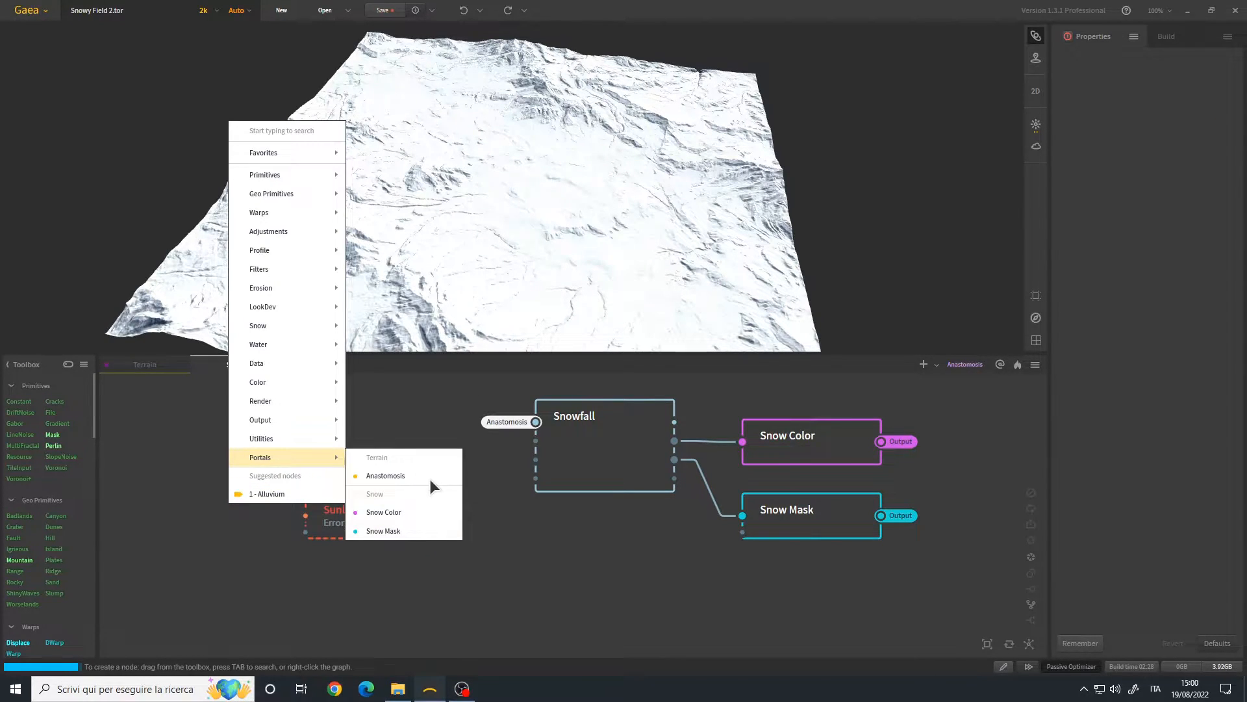
click(430, 478)
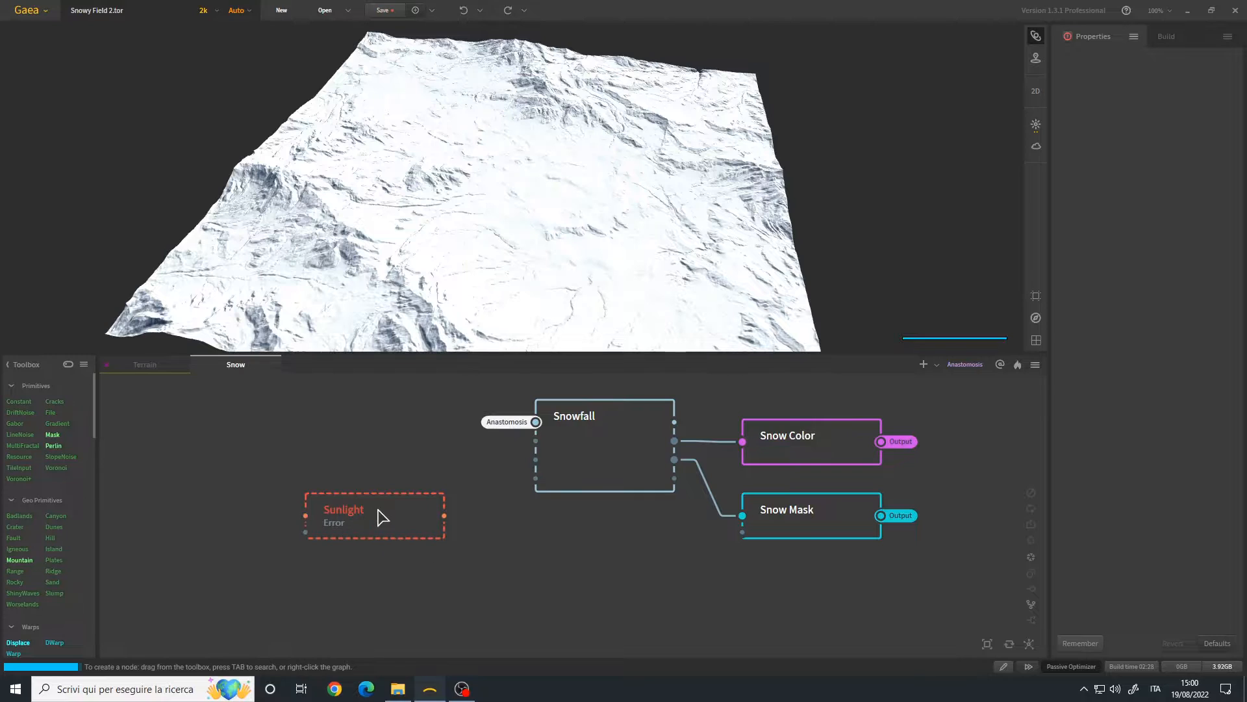
click(382, 518)
key(Delete)
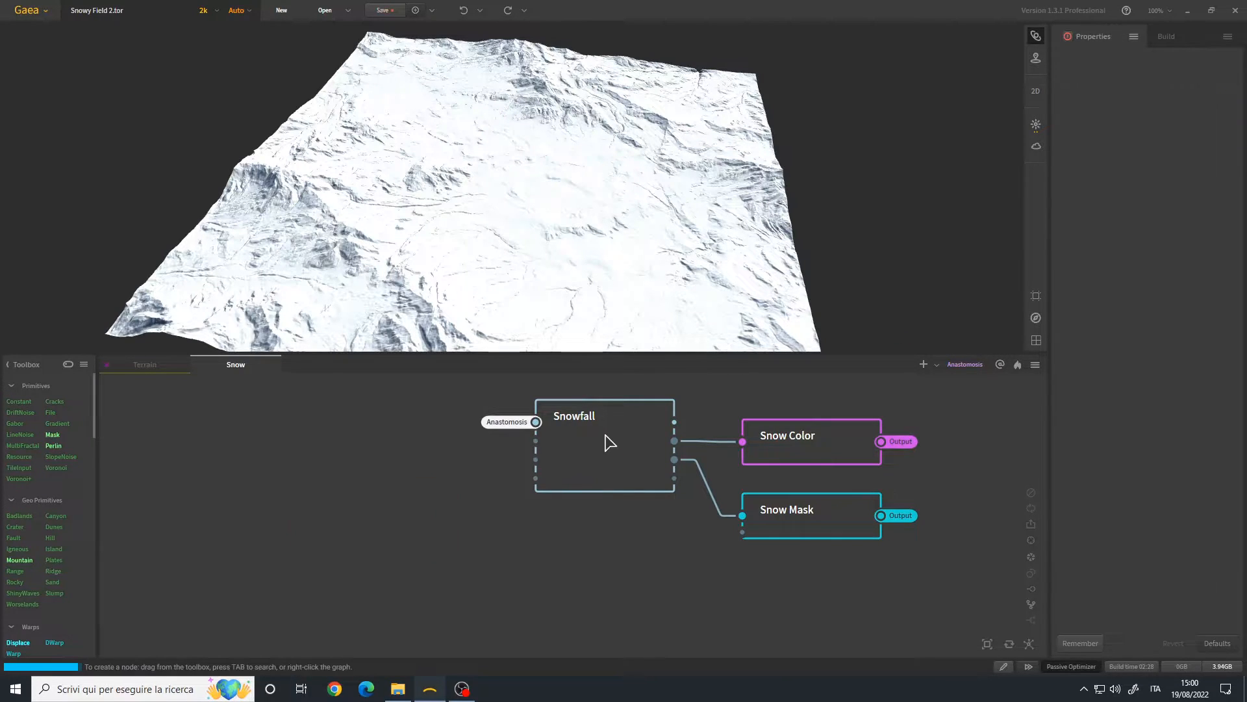
- Review the Snowfall node's Snowfall, Scale and Advanced settings against the snow-covered landscape
click(549, 453)
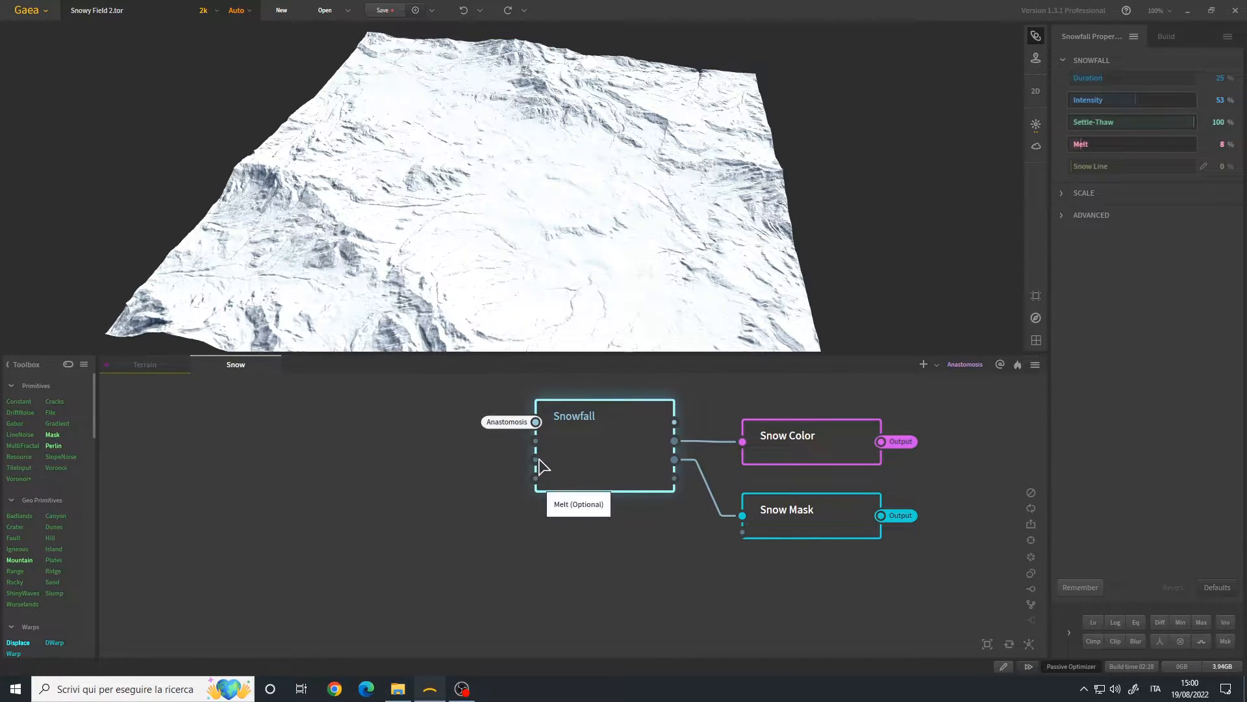
scroll(529, 463, down, 1)
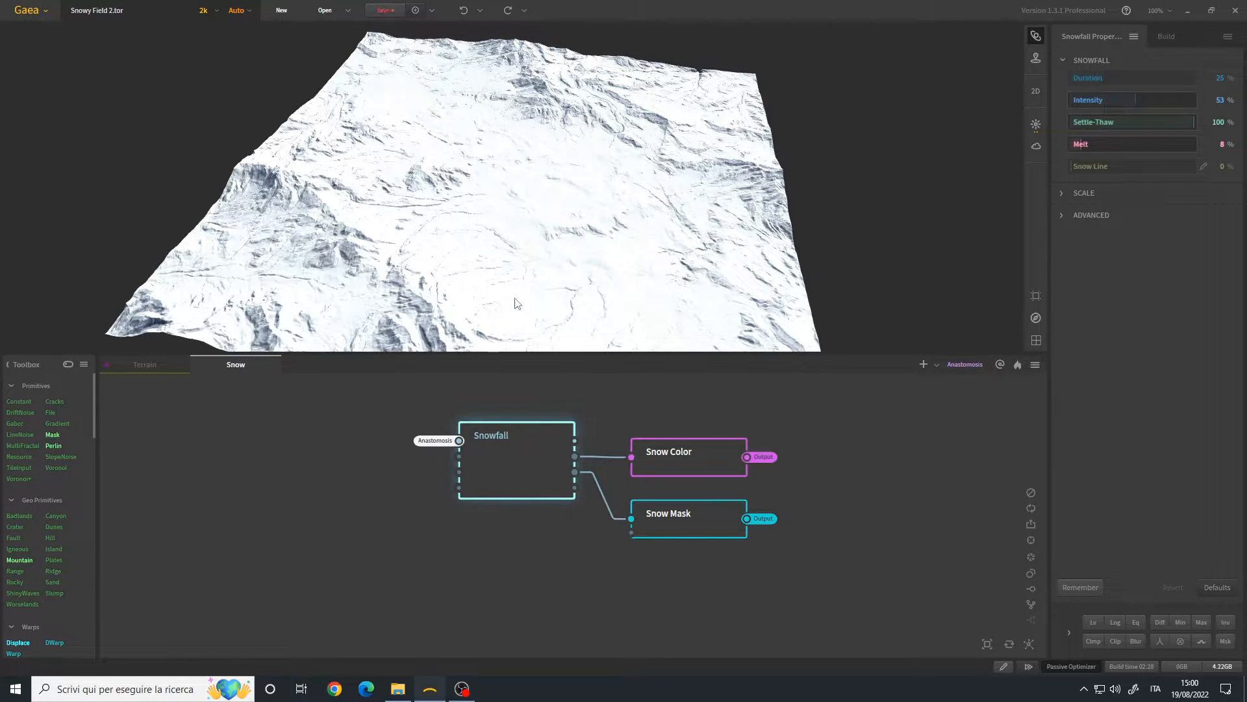
scroll(479, 237, down, 2)
drag(479, 238, 407, 247)
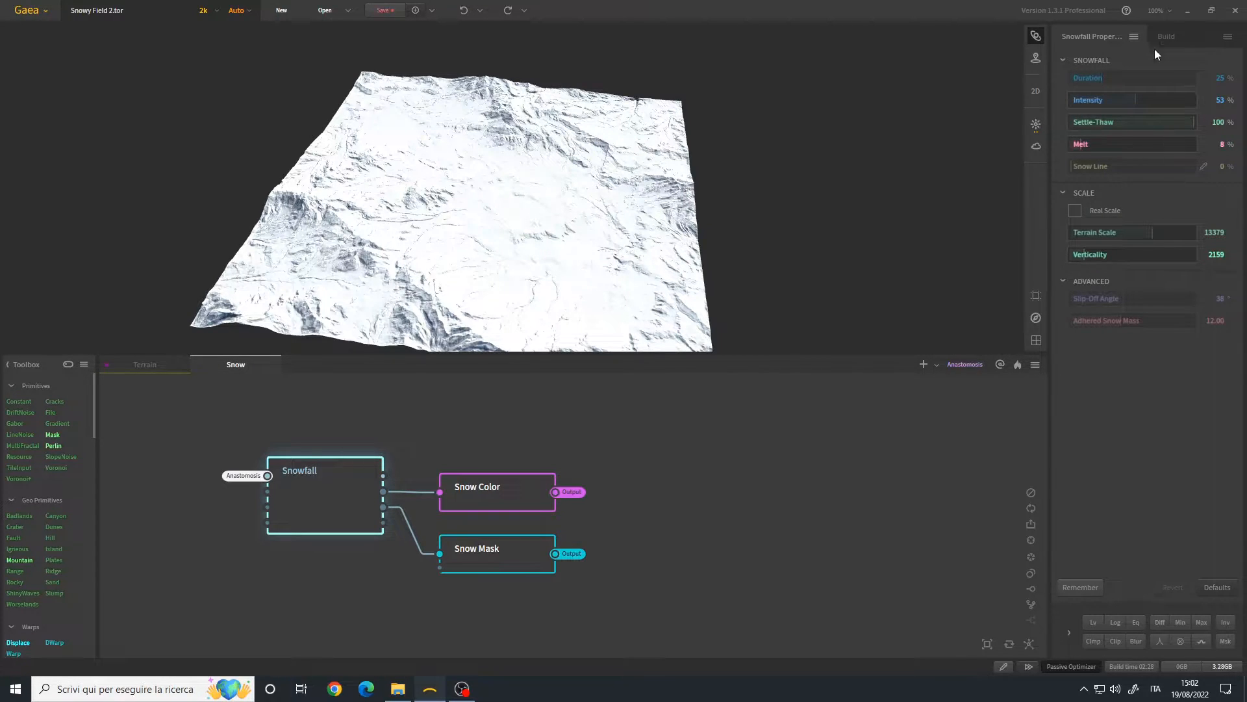
- Look through the Snowfall node's available presets and compare them with the snow on the landscape
click(1133, 36)
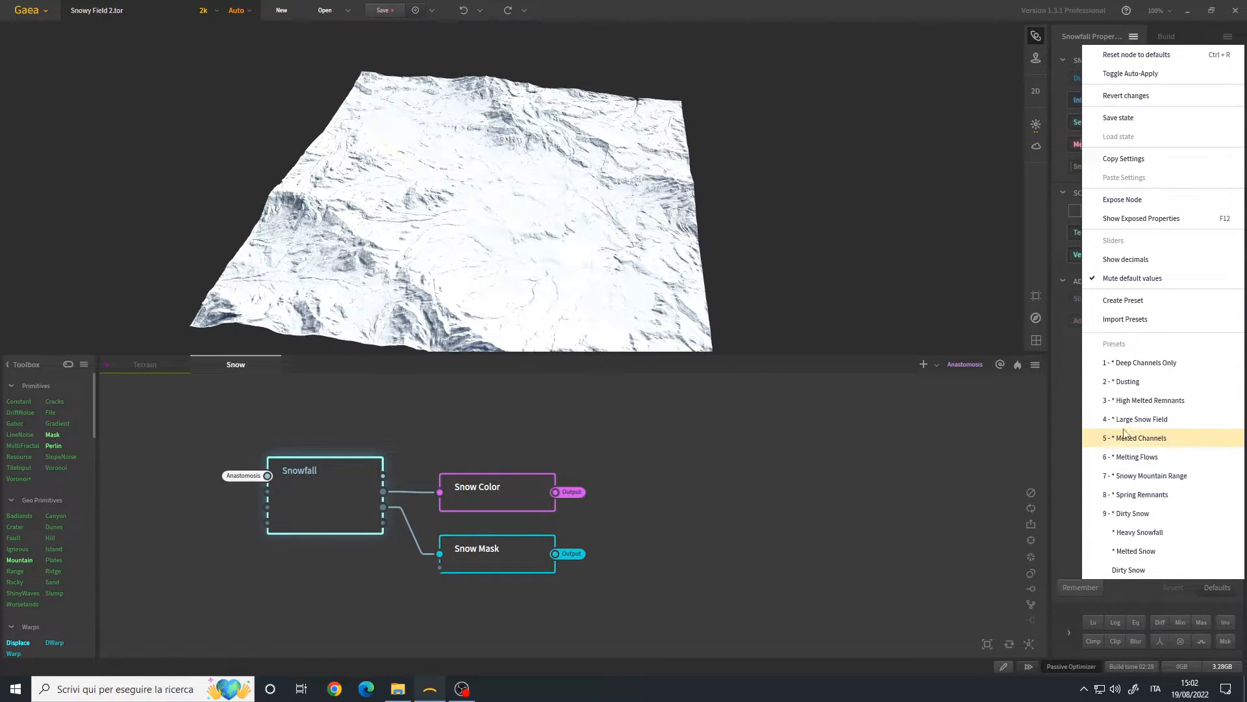
click(1082, 39)
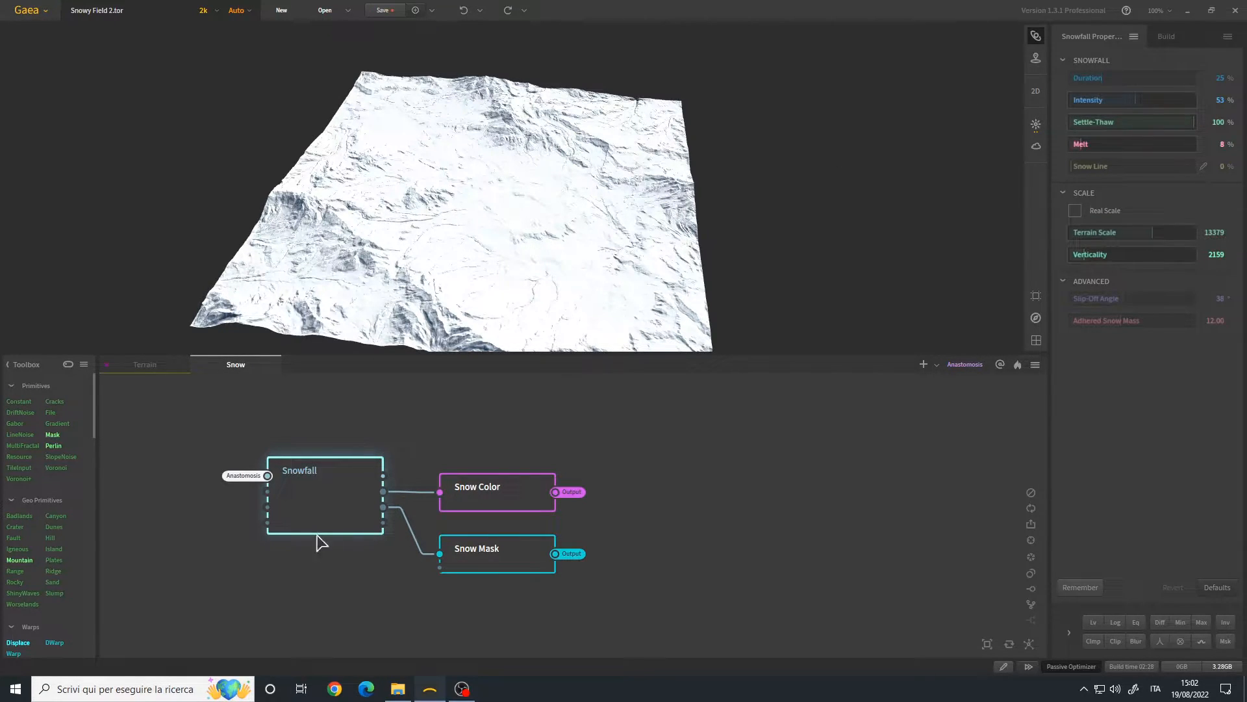
mouse_move(495, 273)
mouse_down()
mouse_move(506, 234)
mouse_move(490, 272)
mouse_up()
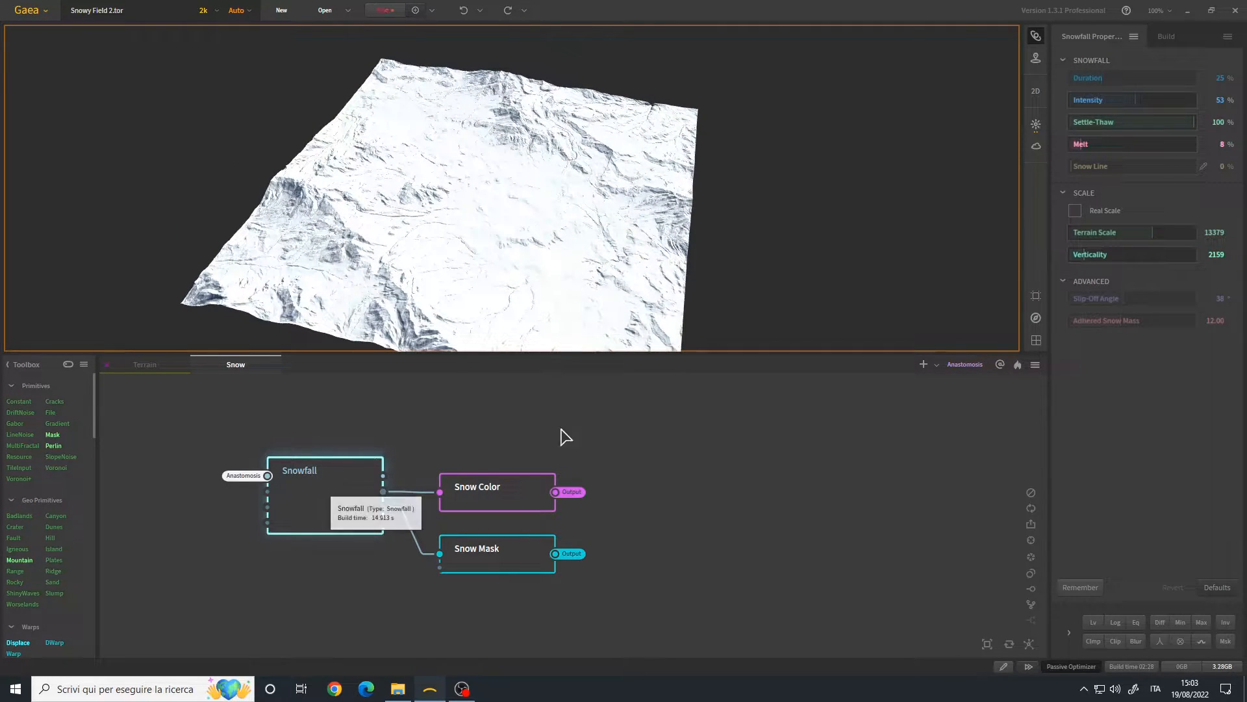
drag(543, 207, 548, 203)
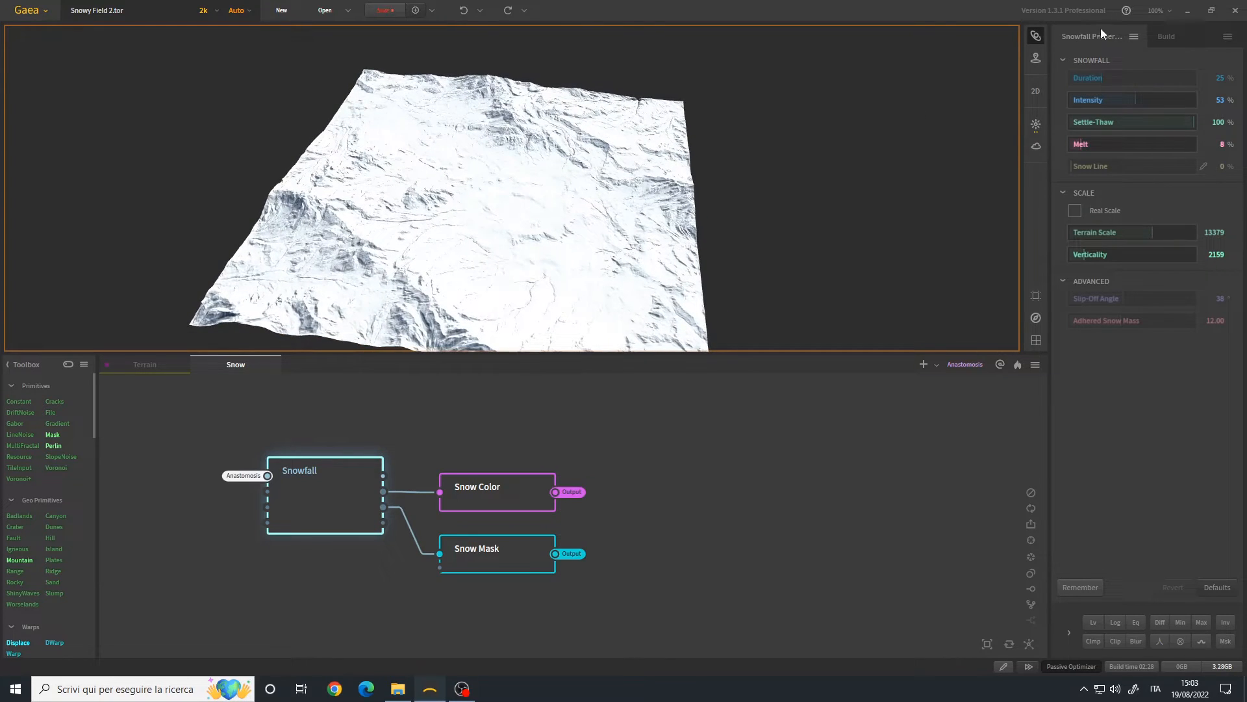
click(1134, 37)
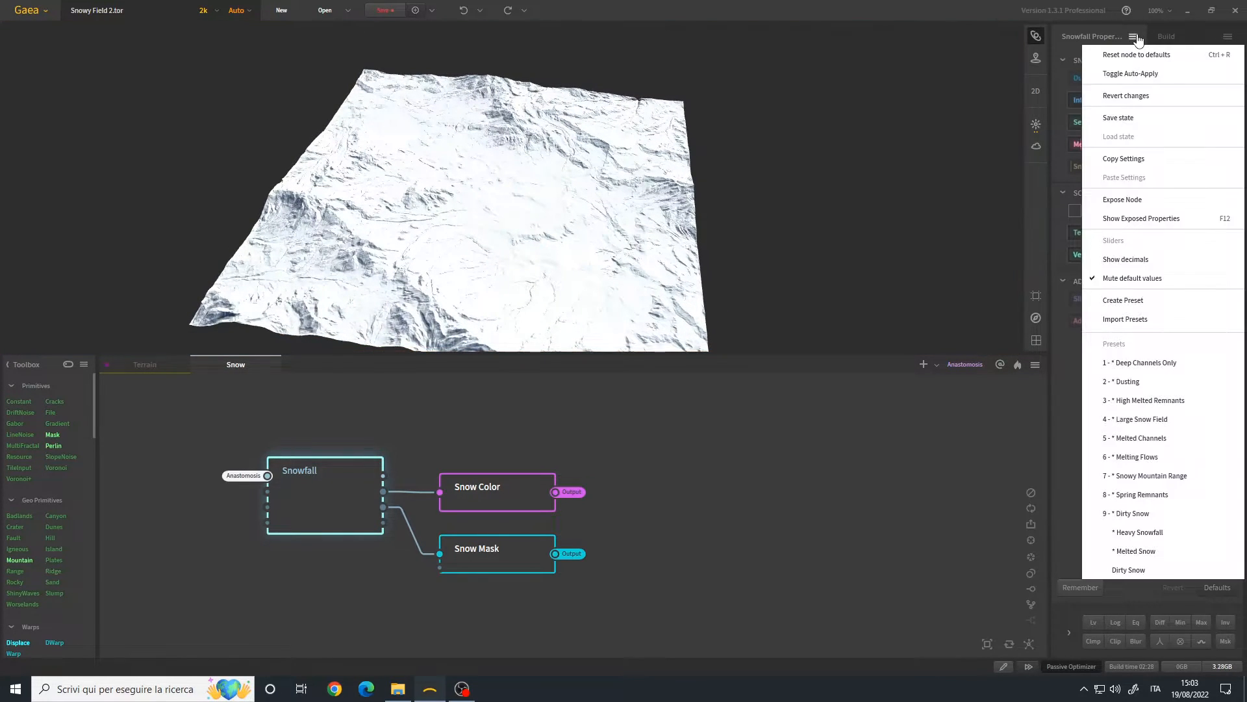
click(1141, 516)
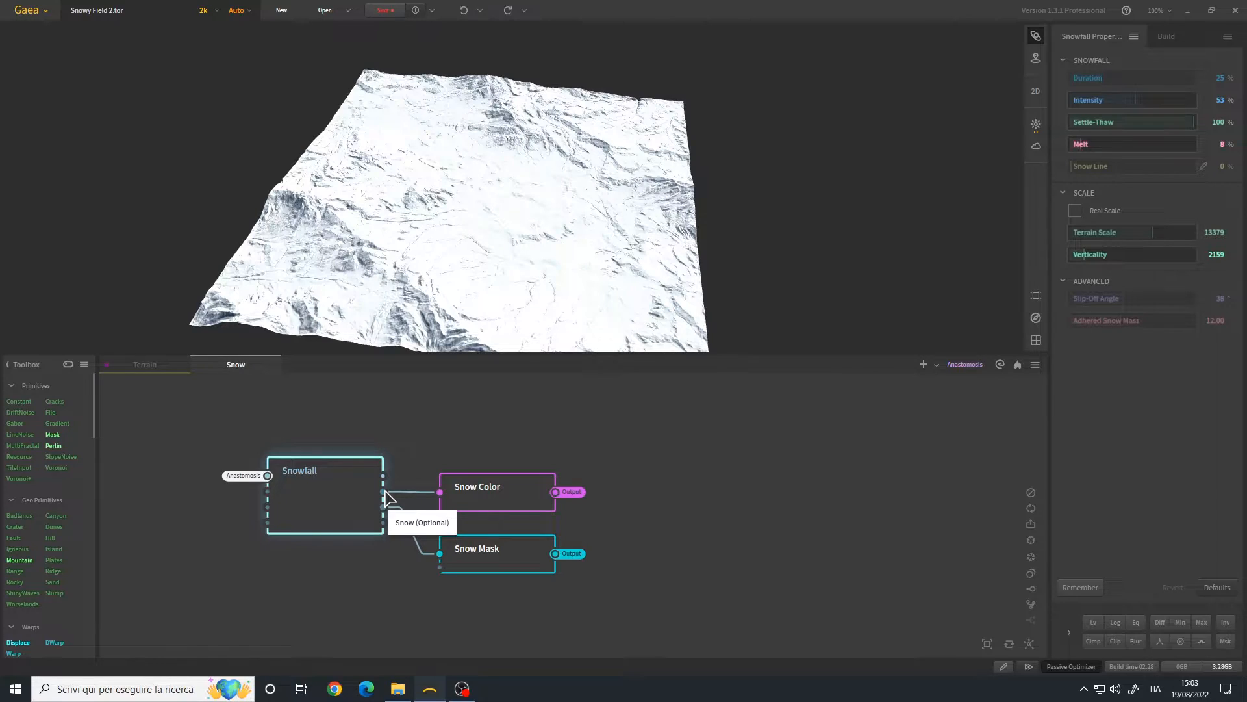
- Review the Snow Color node's CLUTer settings and presets, and the Snow Mask node's Blur settings
click(493, 497)
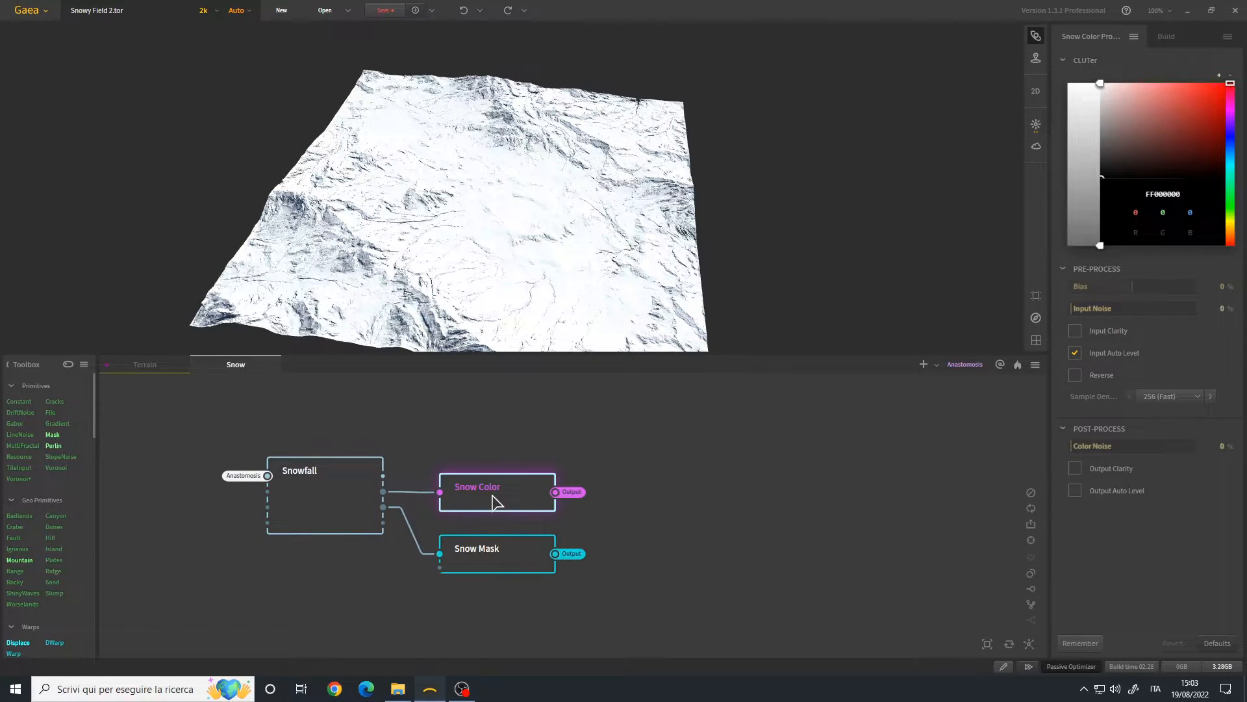
click(1133, 39)
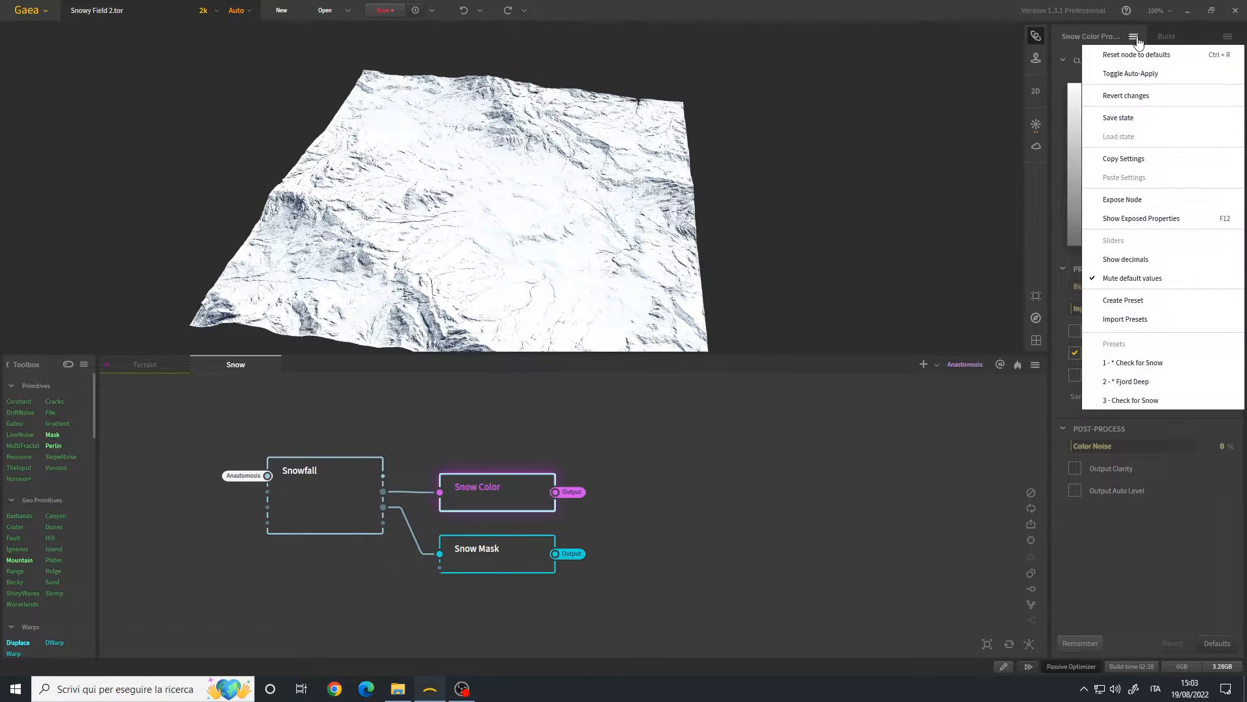
click(505, 502)
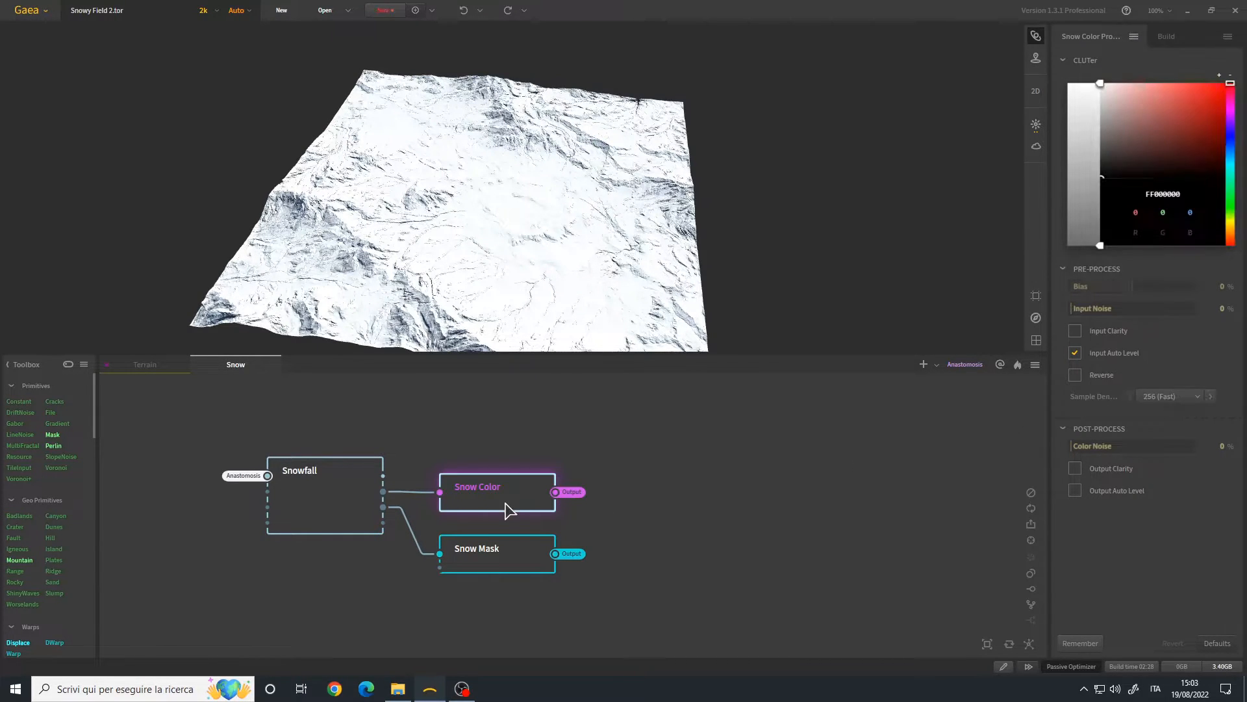
click(512, 552)
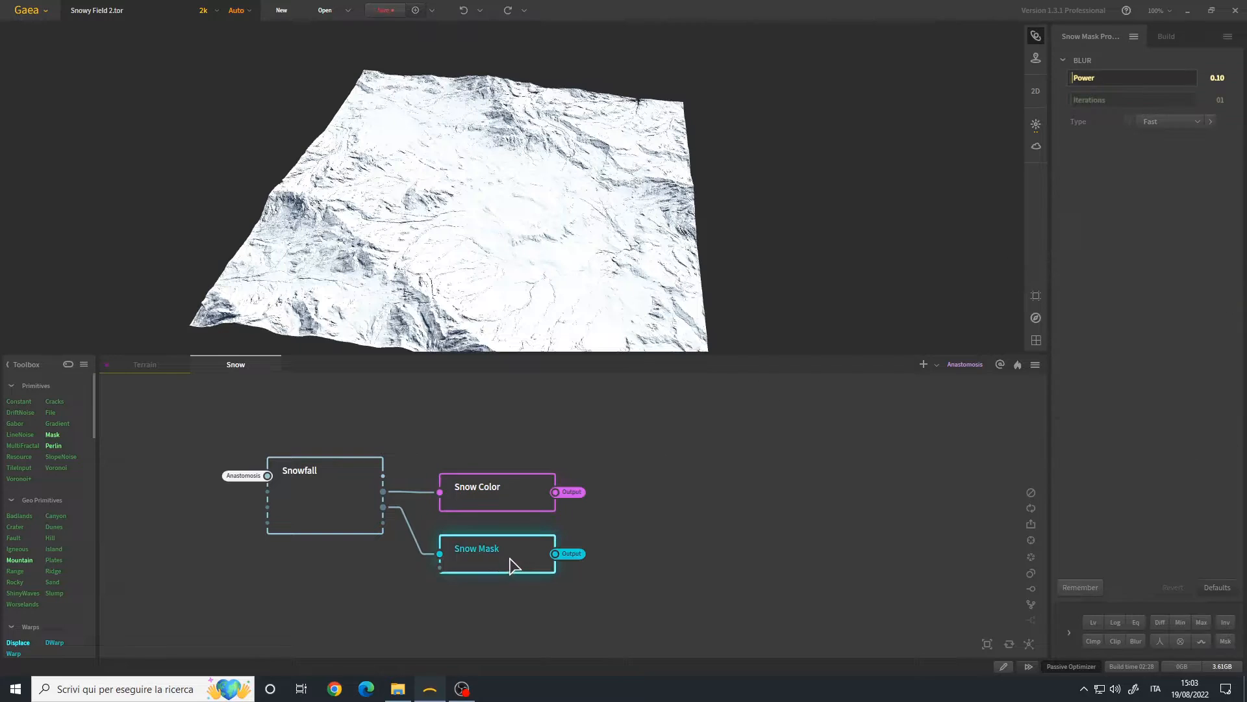
- Pin the Snowfall node as the Snow graph's preview base and inspect the Snow Mask over it up close
click(370, 516)
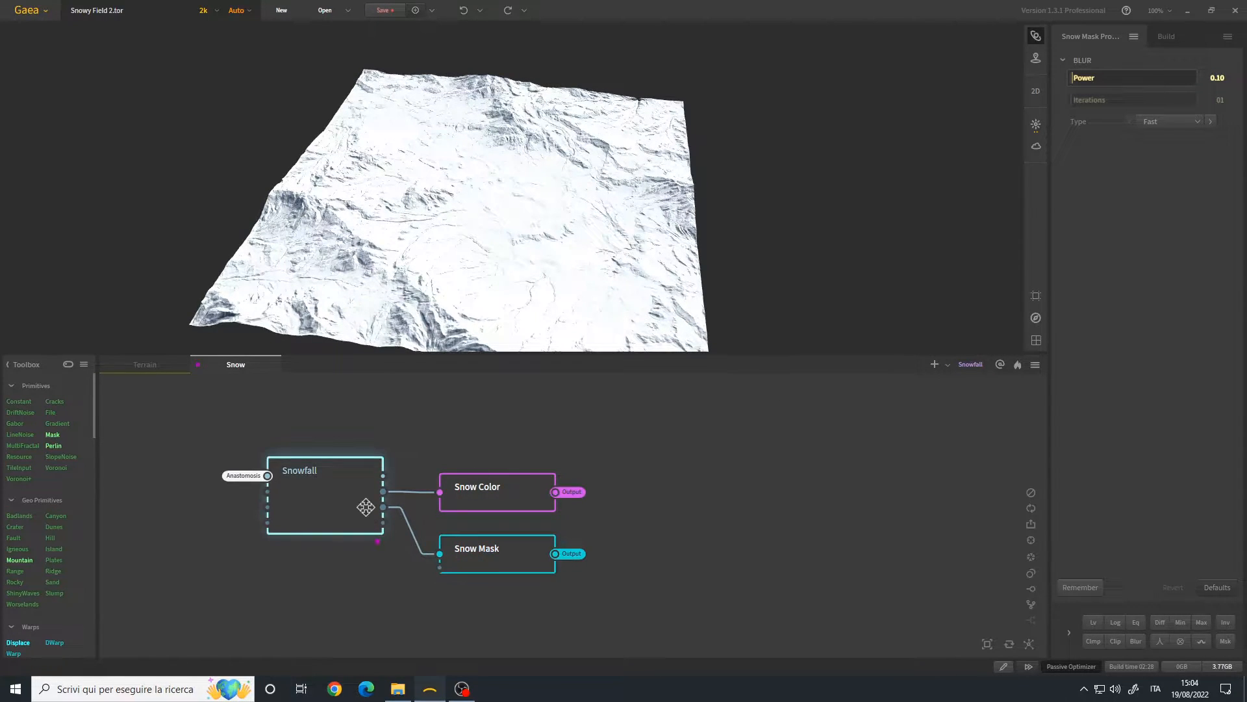
click(502, 557)
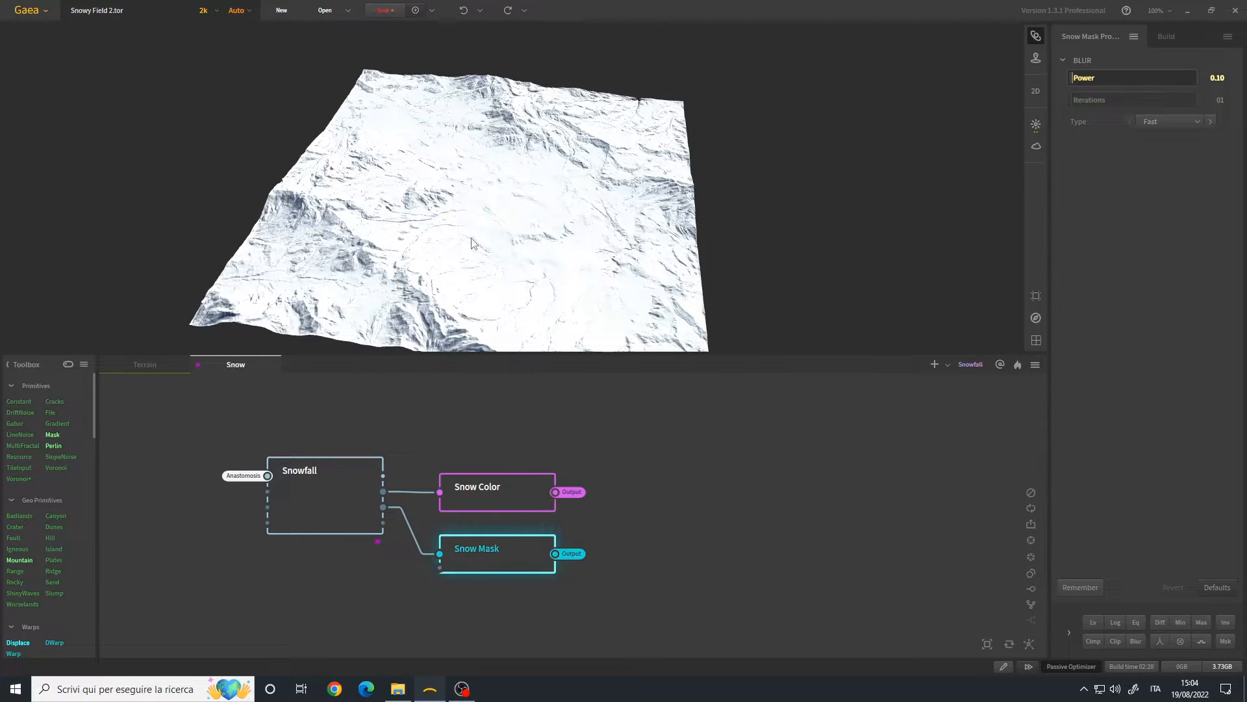
scroll(507, 214, up, 2)
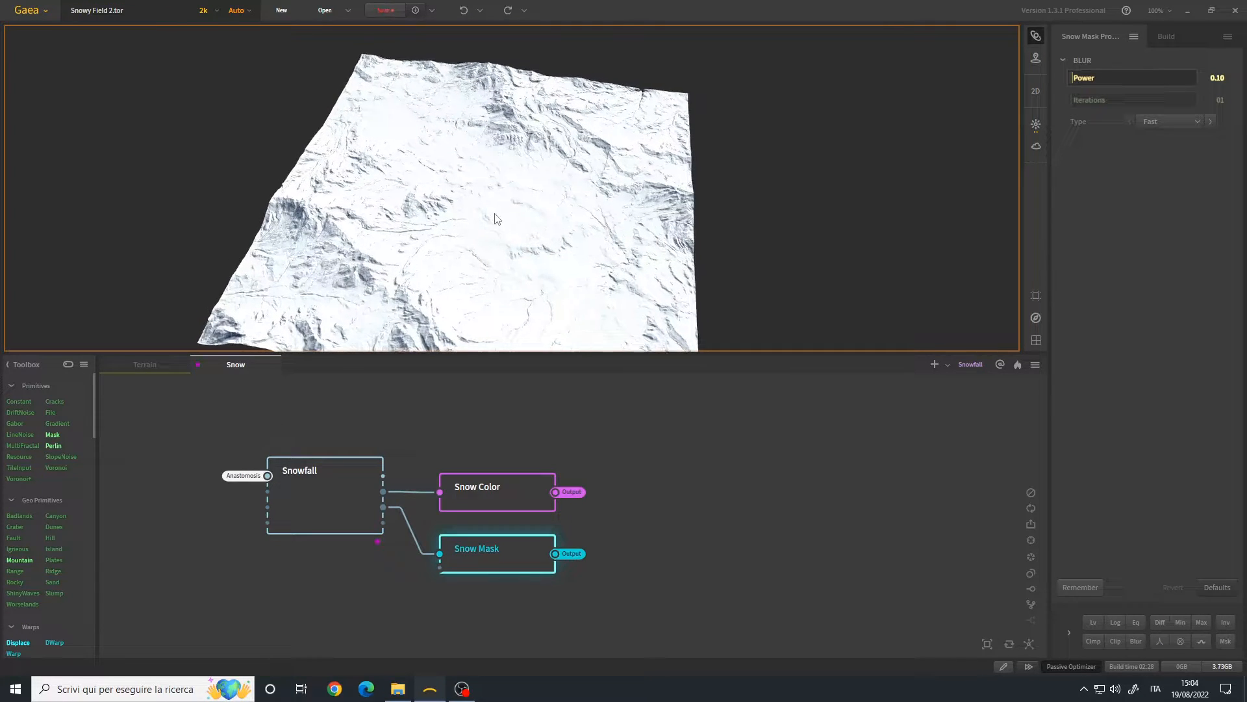
scroll(497, 214, up, 5)
scroll(487, 228, down, 5)
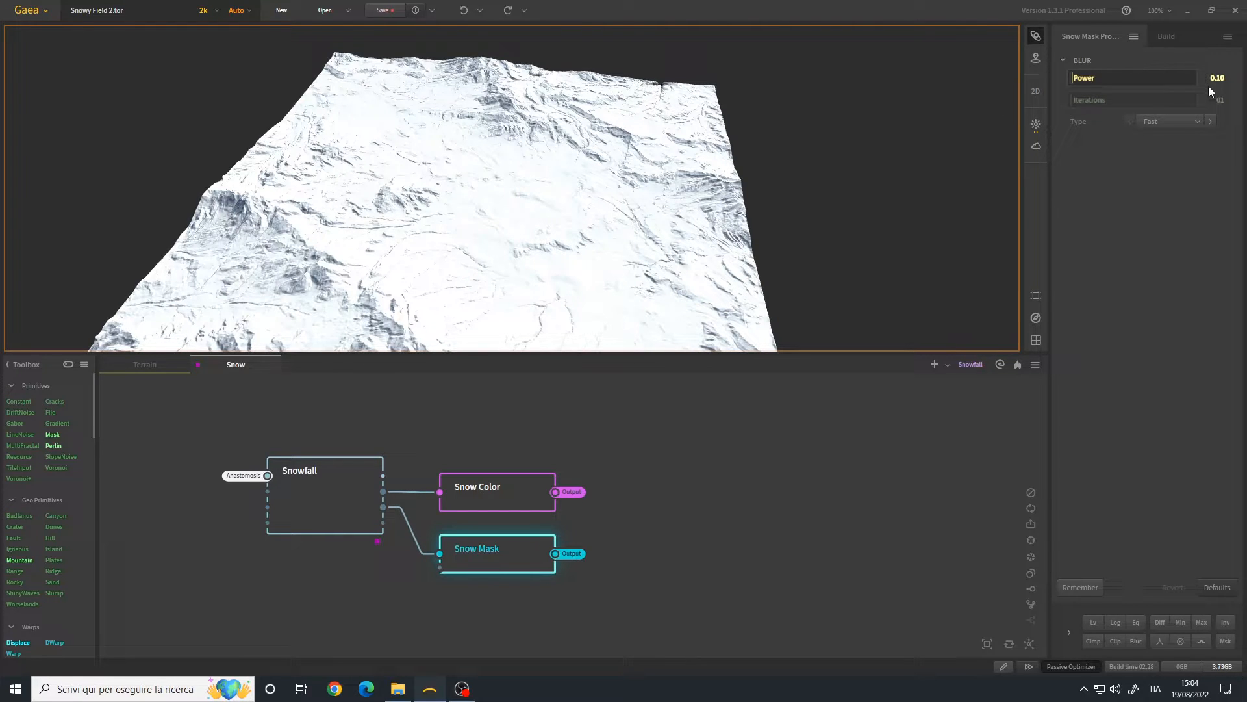
- Return to the Terrain graph and examine the Texture node that feeds the SatMaps nodes
click(145, 365)
middle_drag(524, 552, 577, 567)
scroll(578, 567, up, 5)
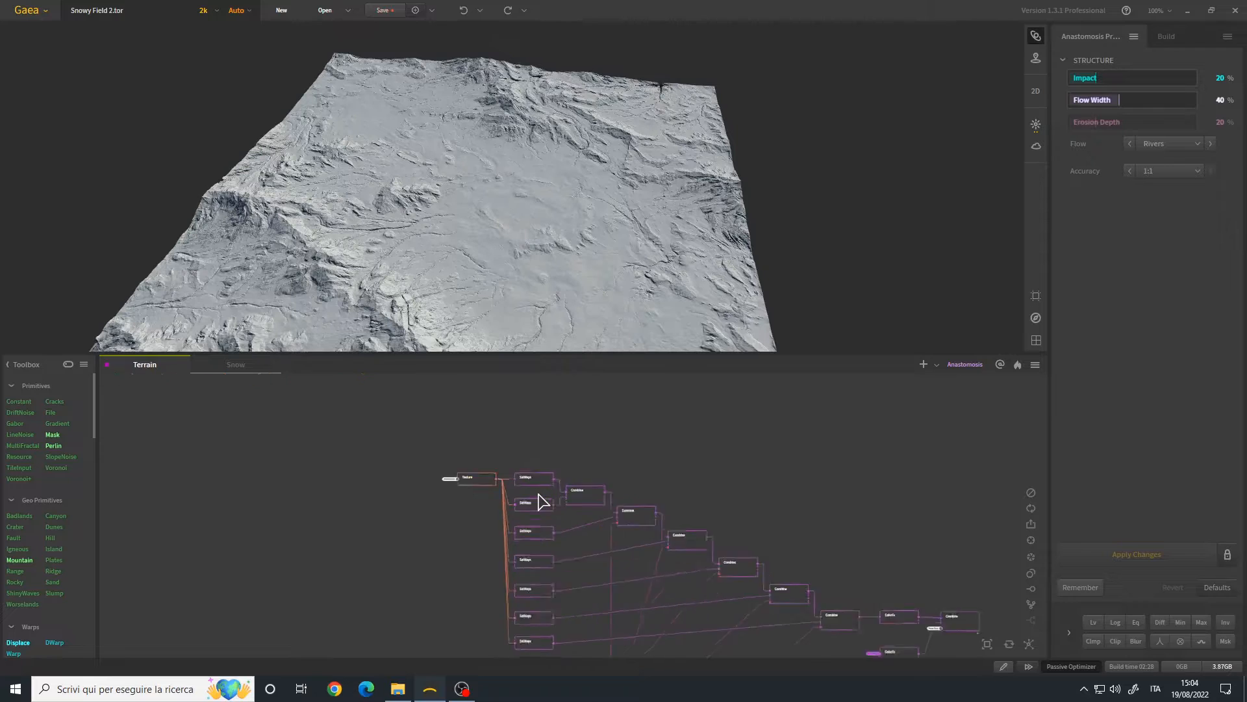
middle_drag(499, 490, 593, 507)
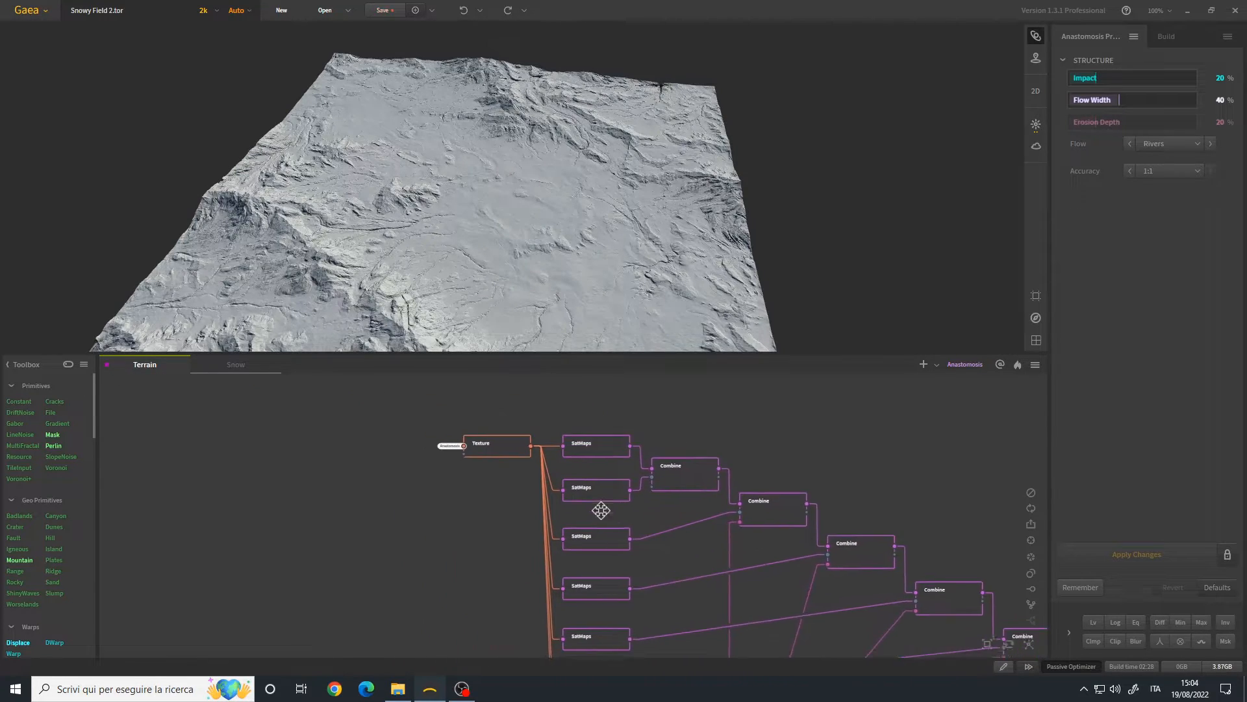
scroll(506, 470, up, 2)
click(504, 463)
- Review the RockMap node and the Blur and Invert nodes that follow it in the Terrain graph
middle_drag(504, 463, 480, 431)
middle_drag(478, 585, 489, 389)
scroll(492, 481, down, 1)
click(495, 510)
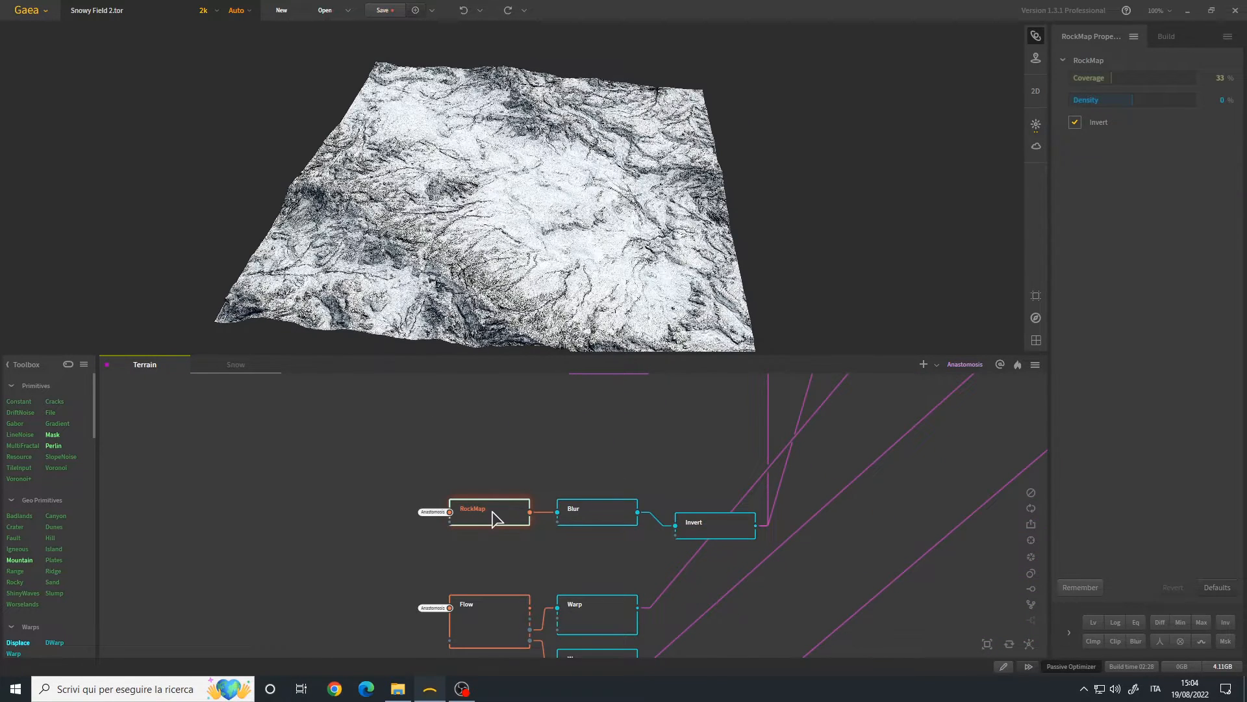
middle_drag(506, 569, 445, 562)
click(534, 510)
click(661, 519)
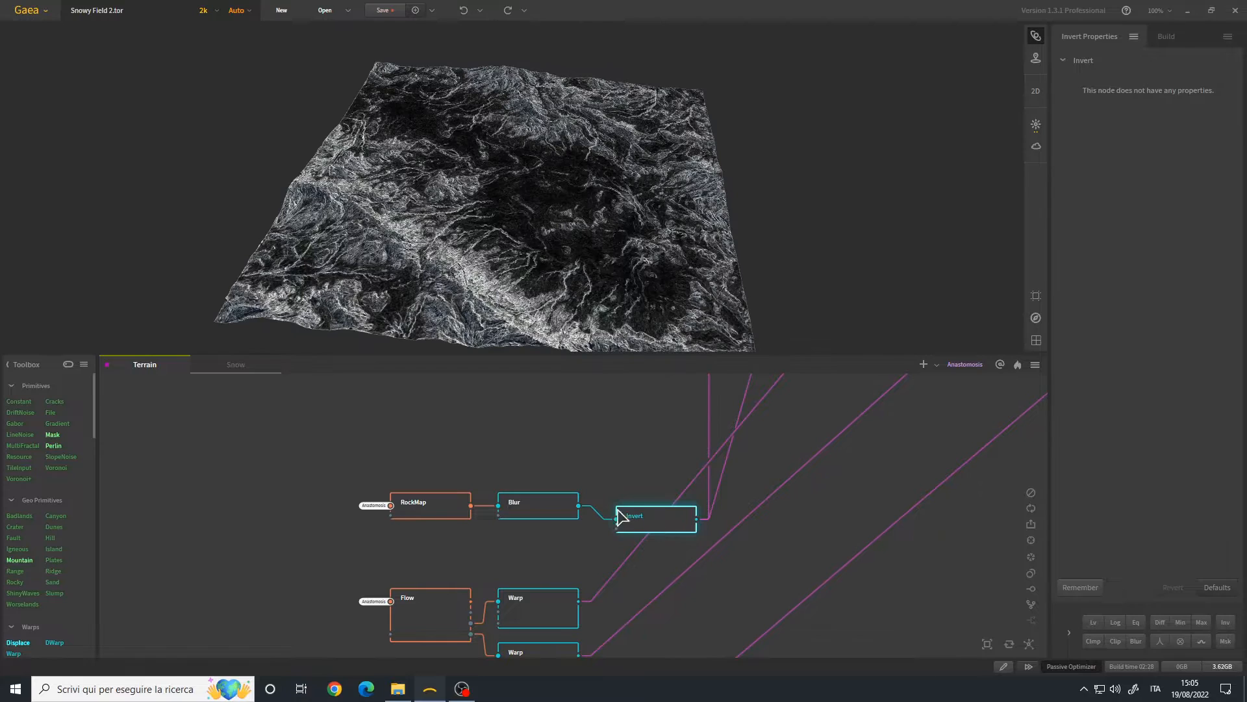
- Review the Flow node's settings and the flow lines it produces on the landscape
middle_drag(364, 562, 375, 504)
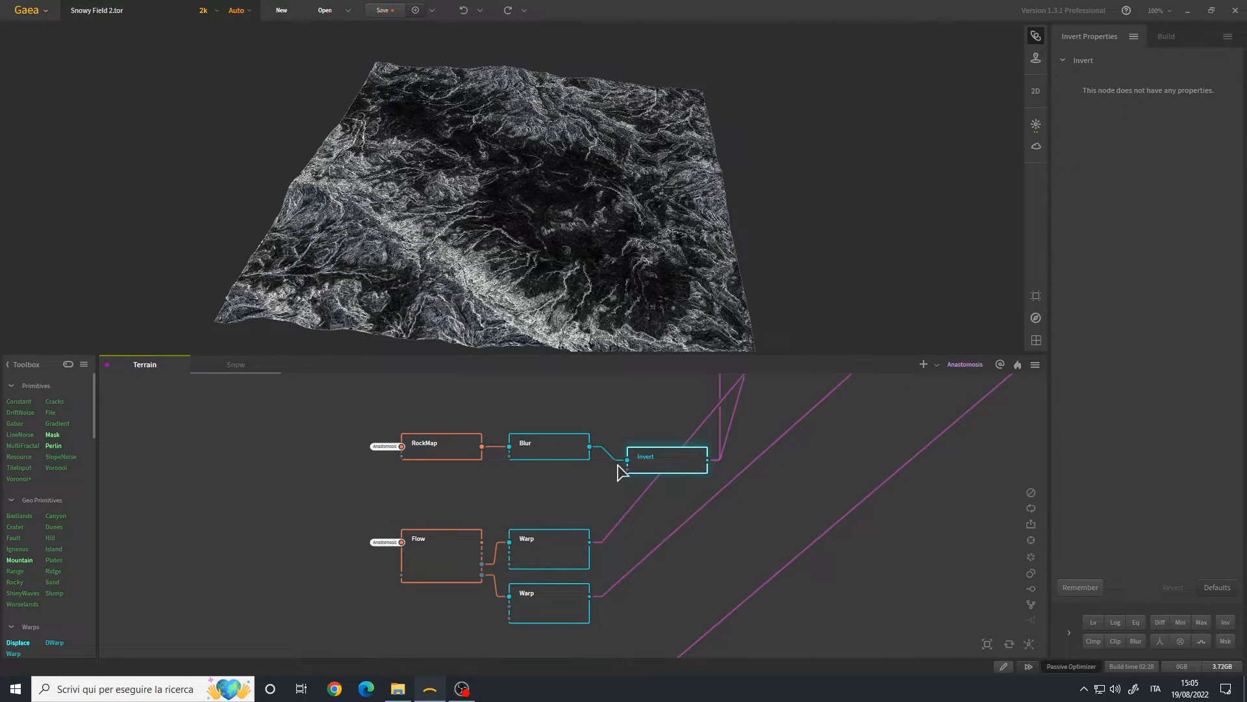
click(453, 572)
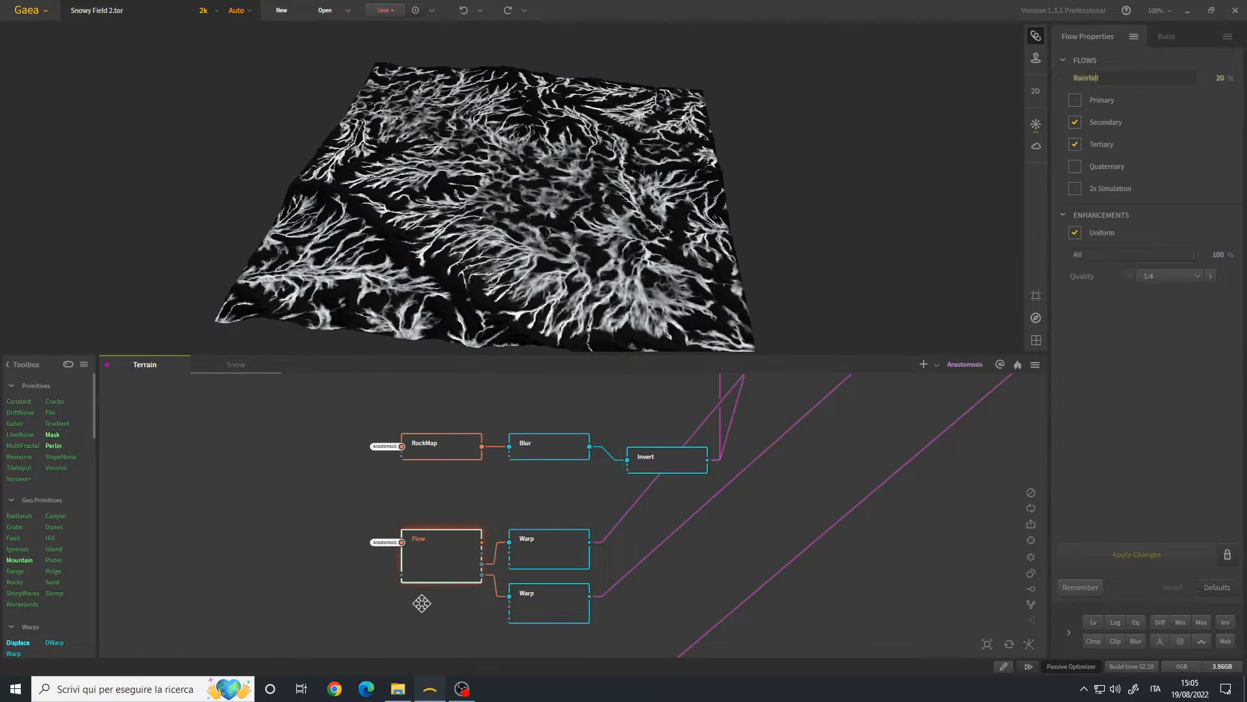
middle_drag(418, 599, 490, 519)
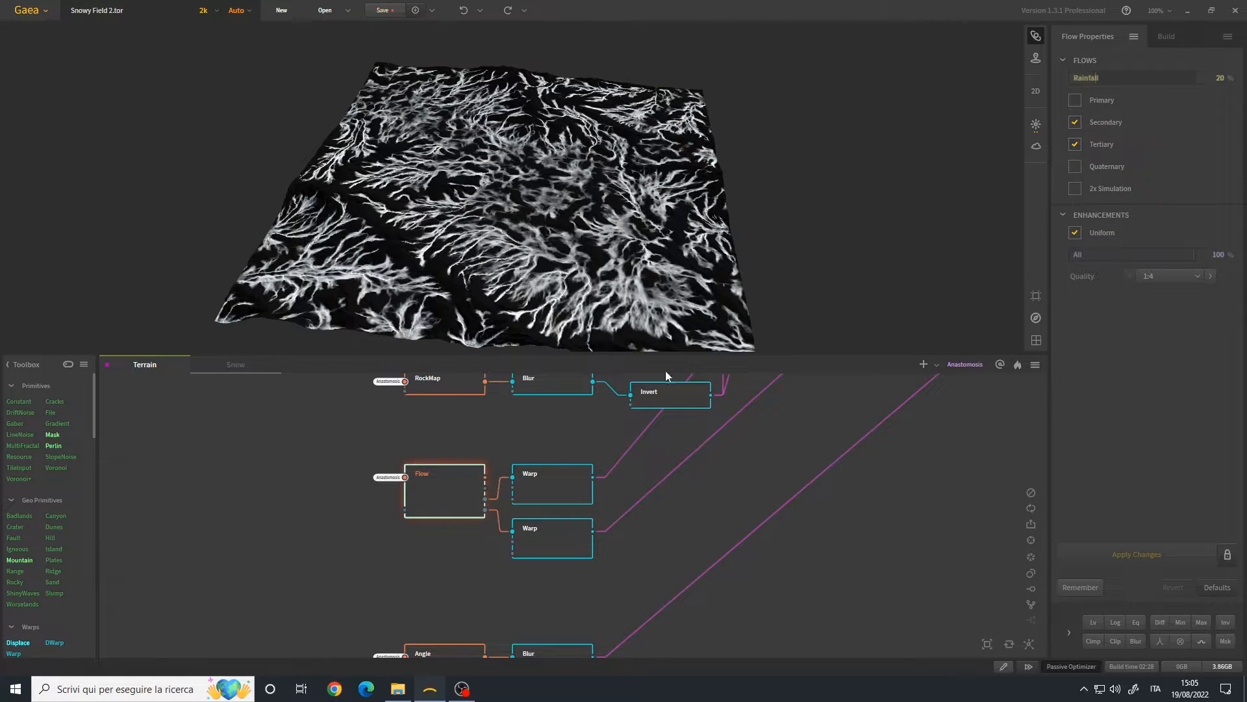
- Review the settings and close-up effect of the two Warp nodes connected to the Flow node
scroll(524, 497, up, 2)
click(569, 472)
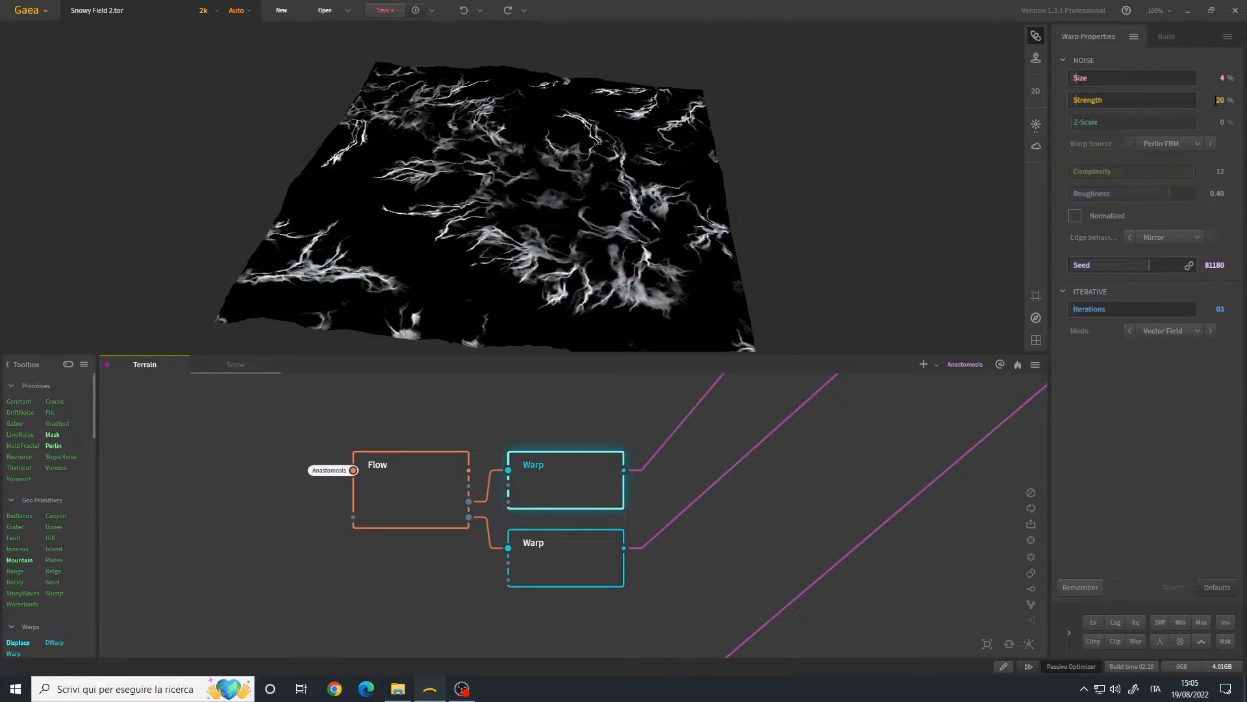
scroll(528, 217, up, 5)
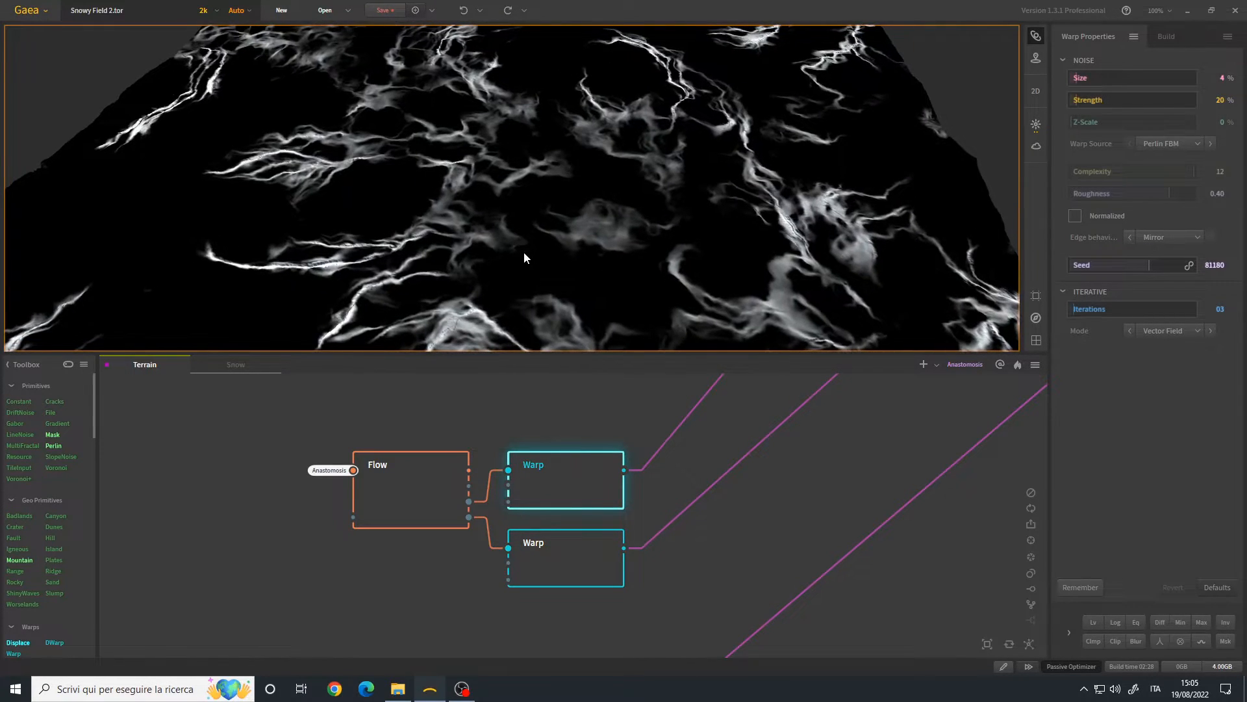
middle_drag(505, 211, 520, 254)
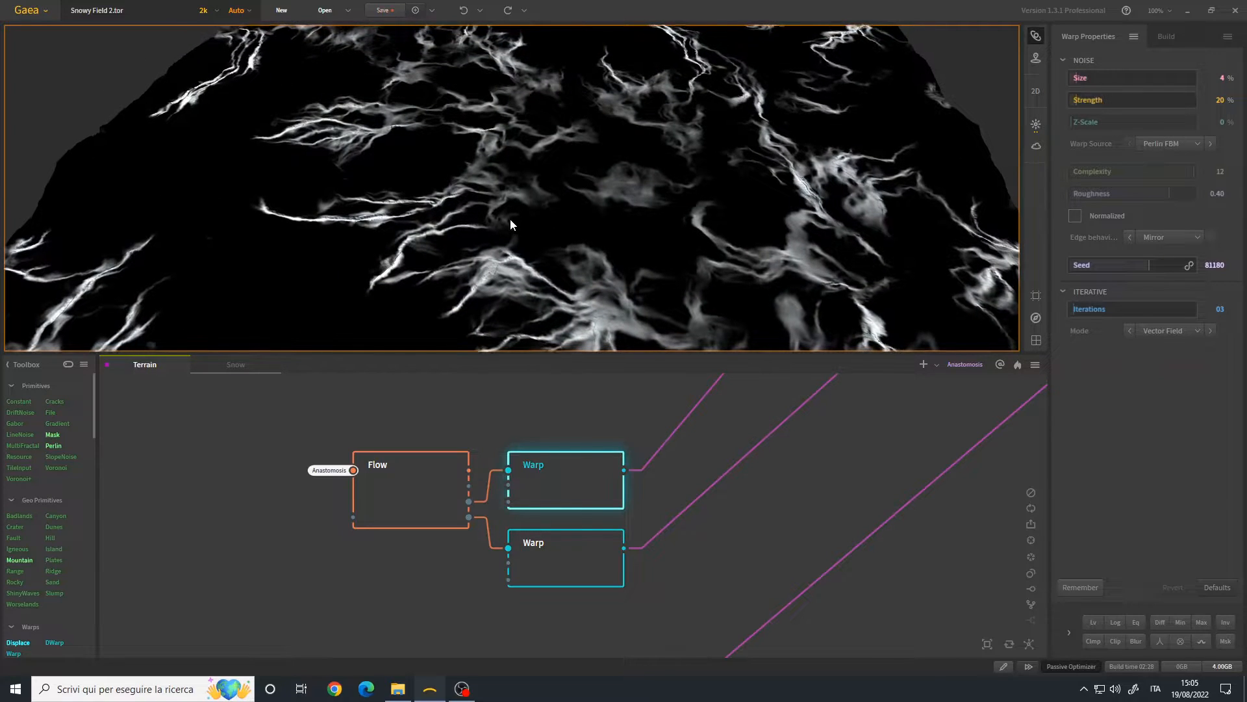
scroll(539, 215, down, 5)
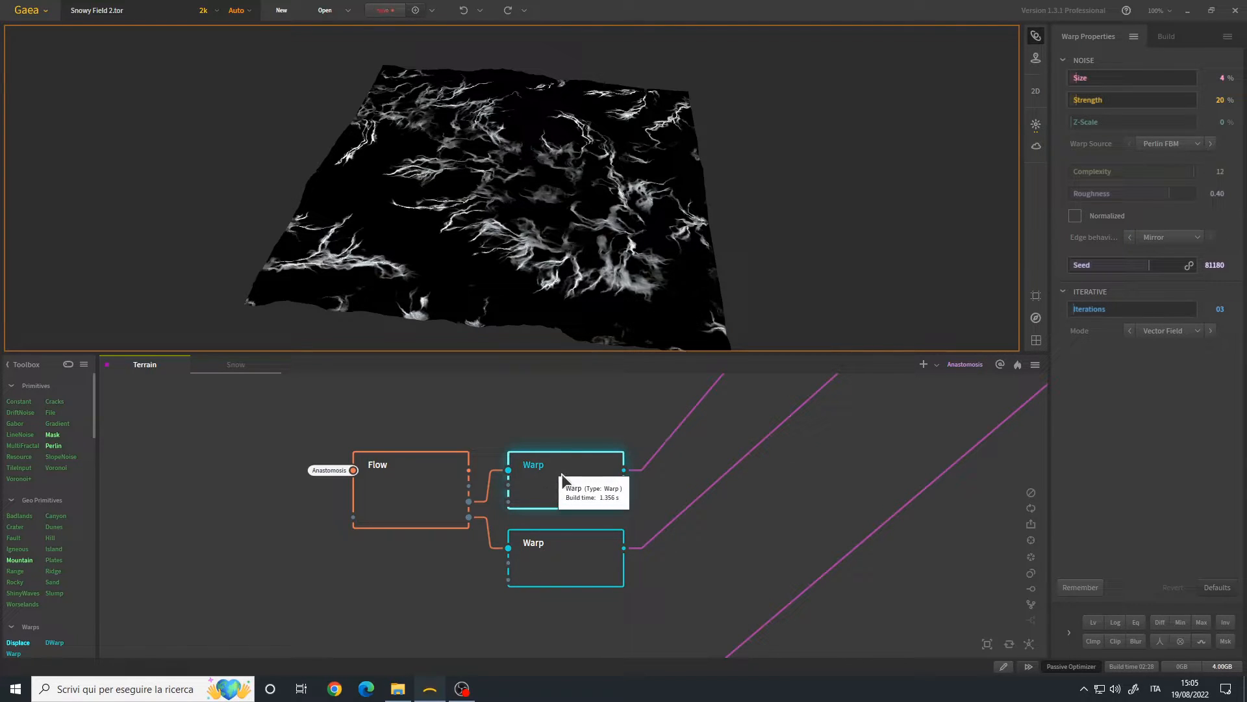
click(555, 555)
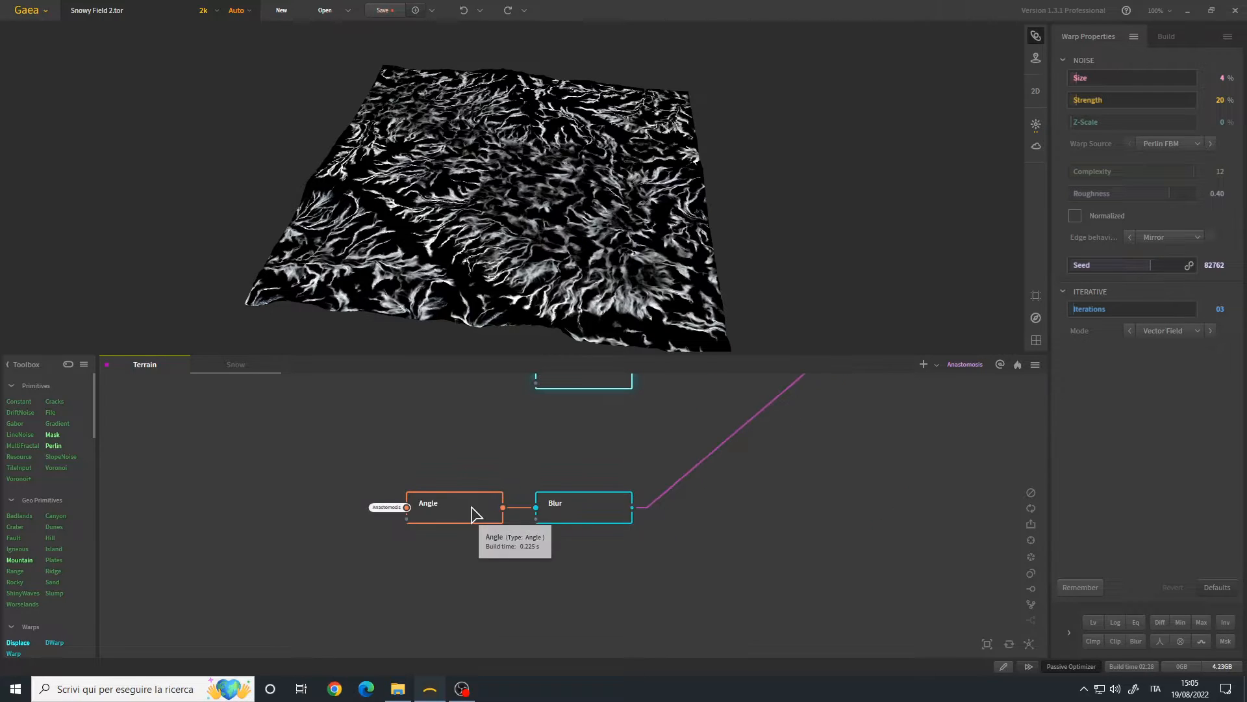
- Compare the Angle node's mask with the result of the Blur node connected to it
click(476, 508)
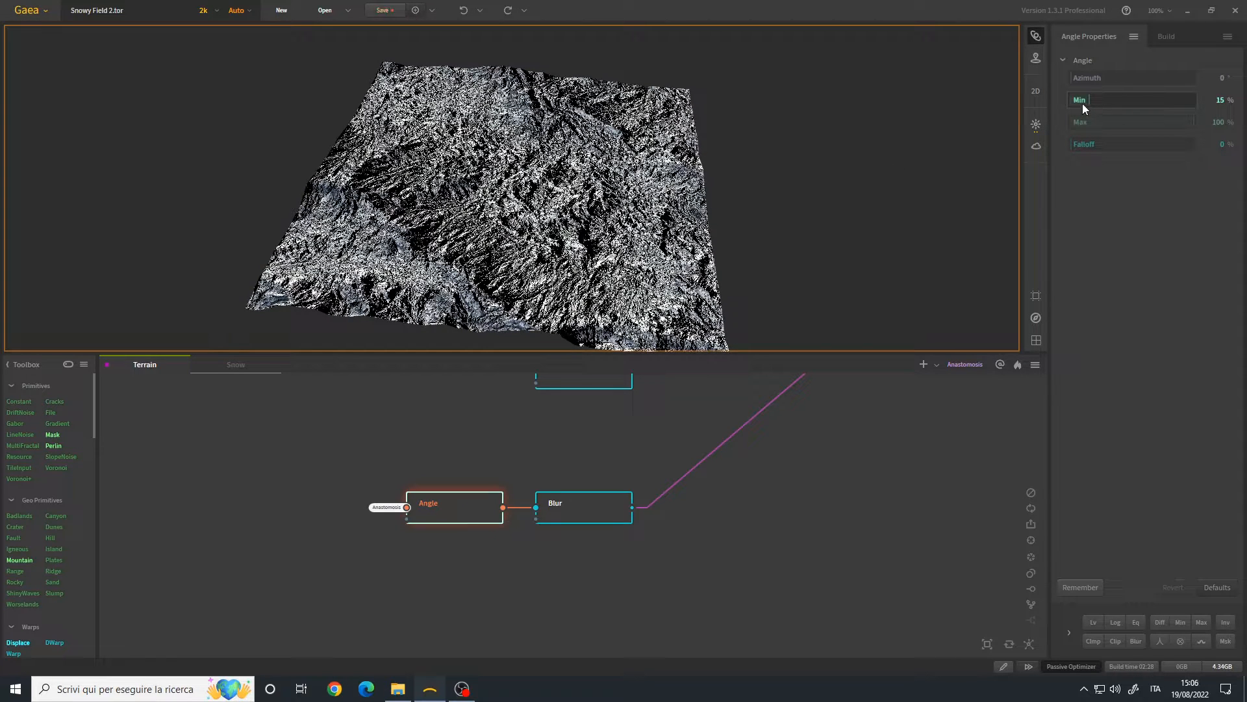
mouse_move(501, 250)
mouse_down()
mouse_move(464, 250)
mouse_move(502, 239)
mouse_up()
click(571, 515)
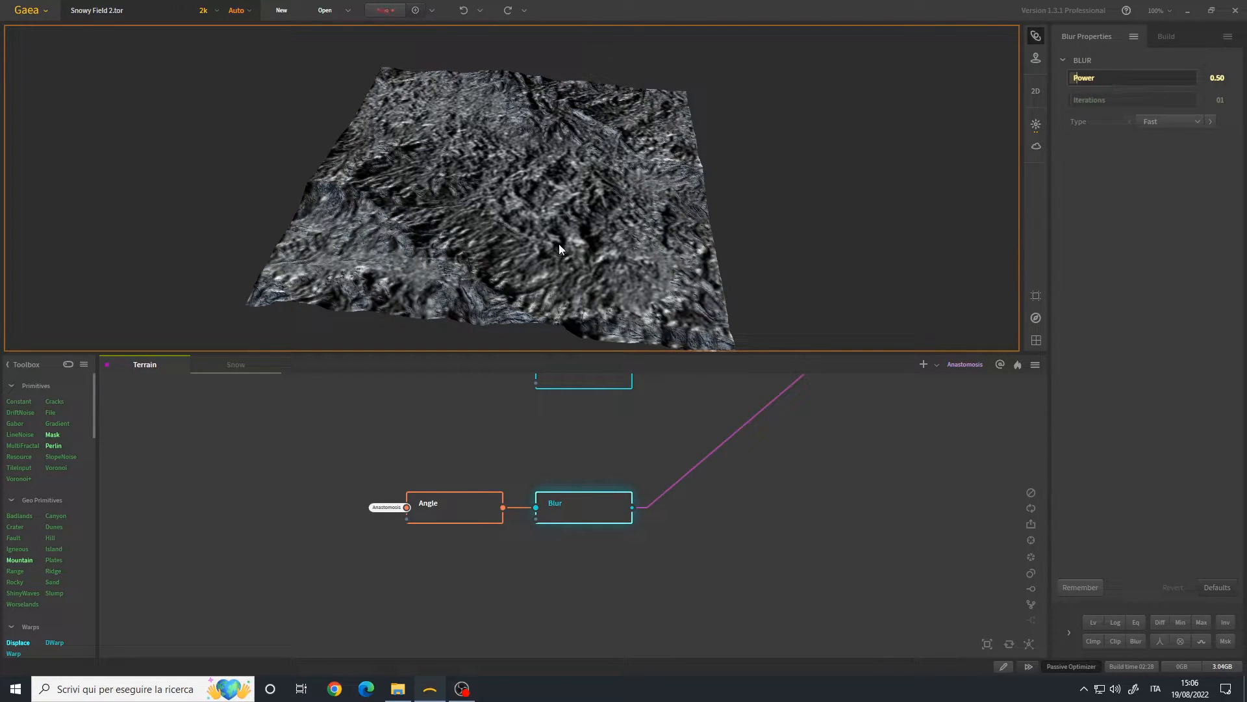
scroll(473, 575, down, 2)
click(481, 563)
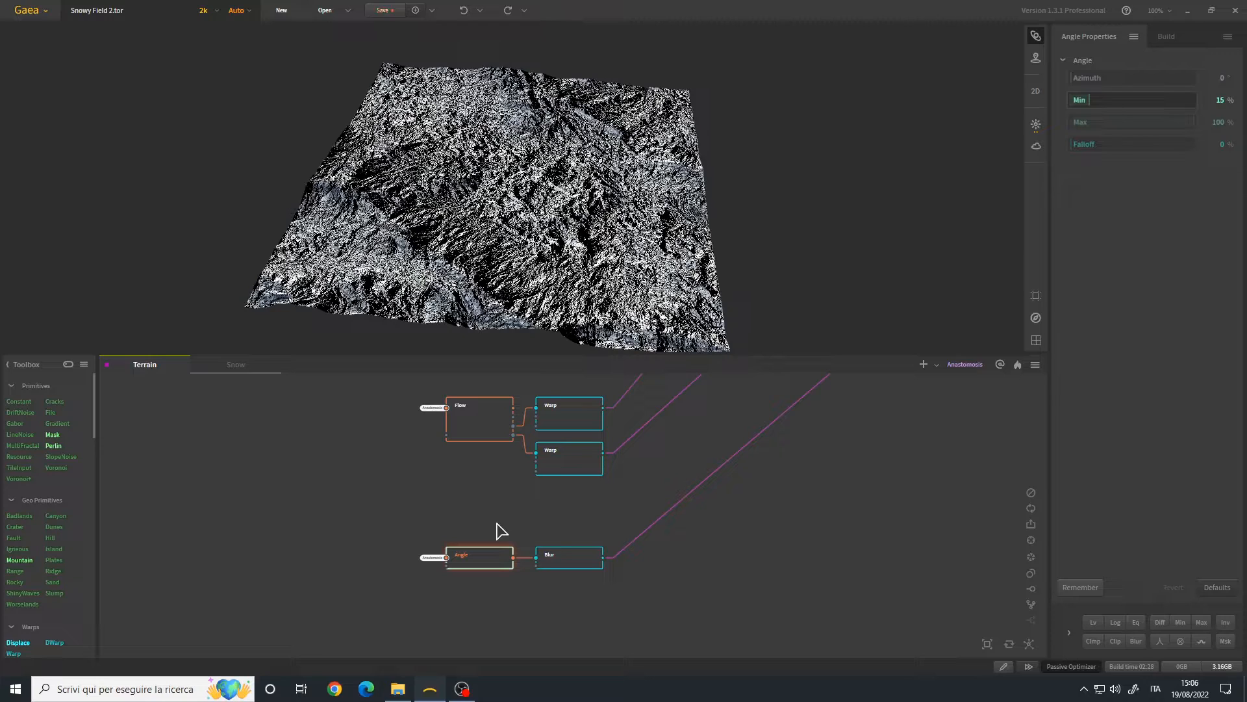
middle_drag(676, 449, 660, 499)
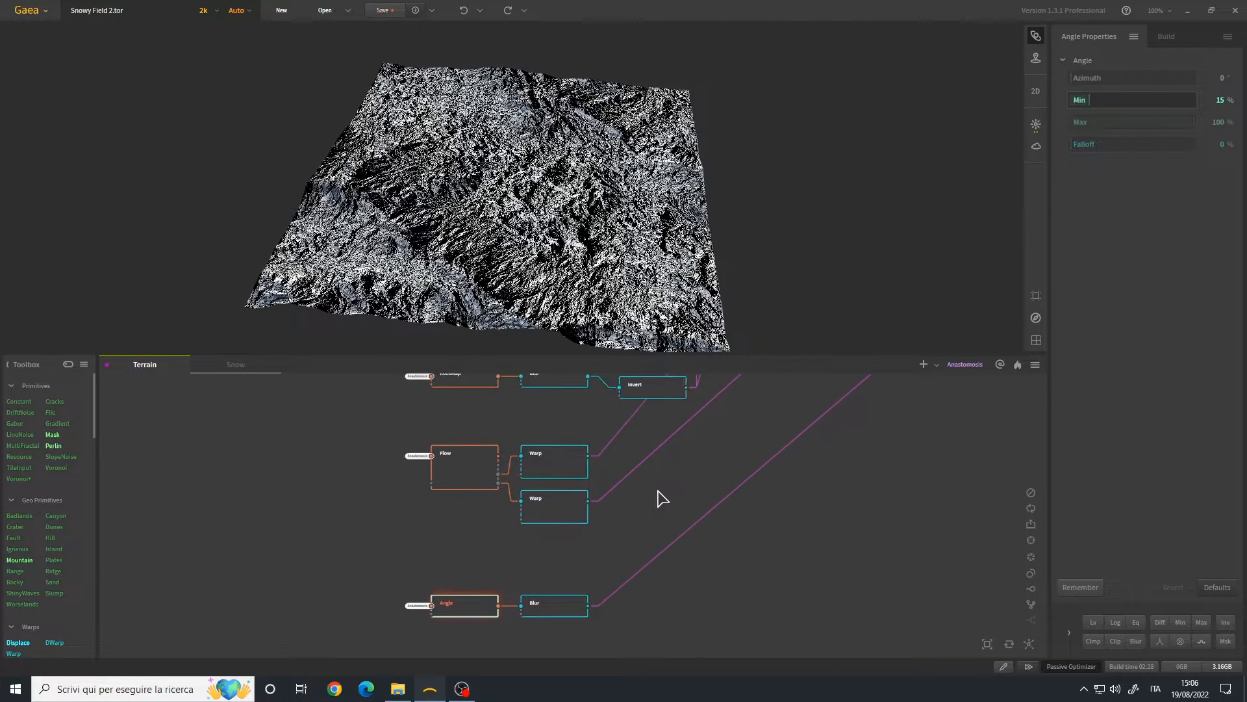
click(557, 611)
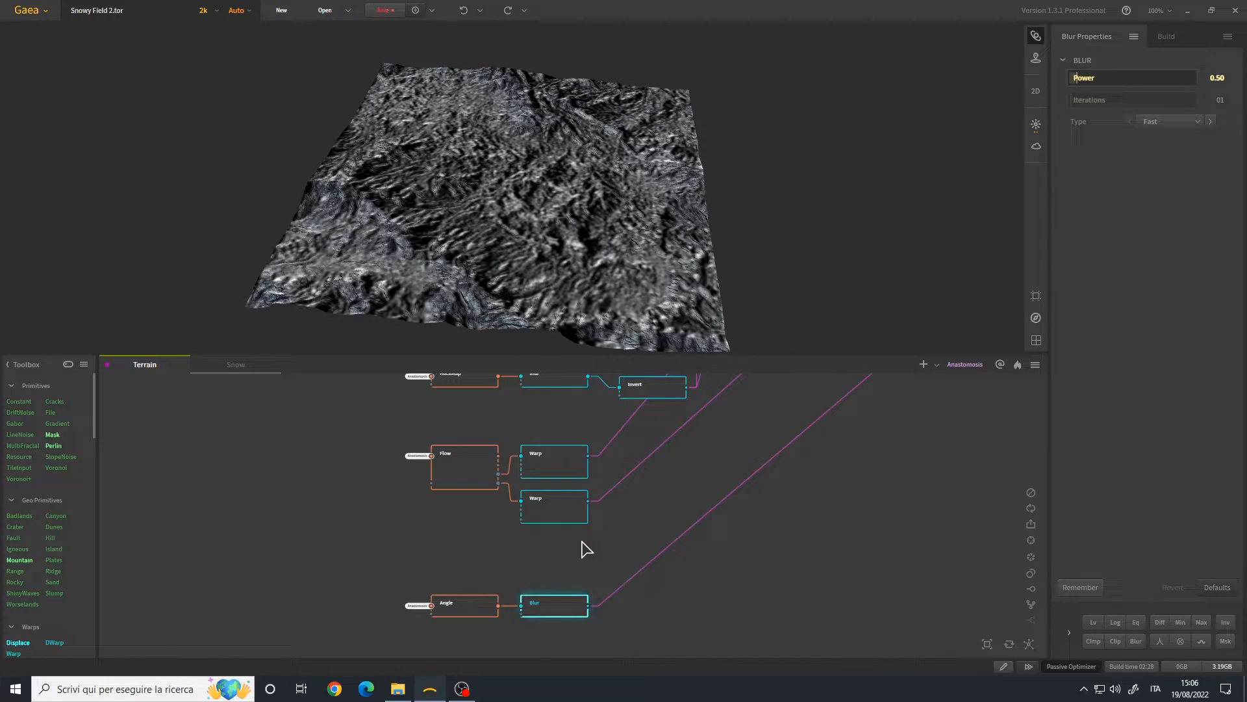
- Review the first SatMaps node connected to the Texture node, examining its colour effect on the landscape and its Rocky library preset
scroll(631, 497, down, 5)
middle_drag(668, 432, 638, 535)
scroll(584, 465, up, 8)
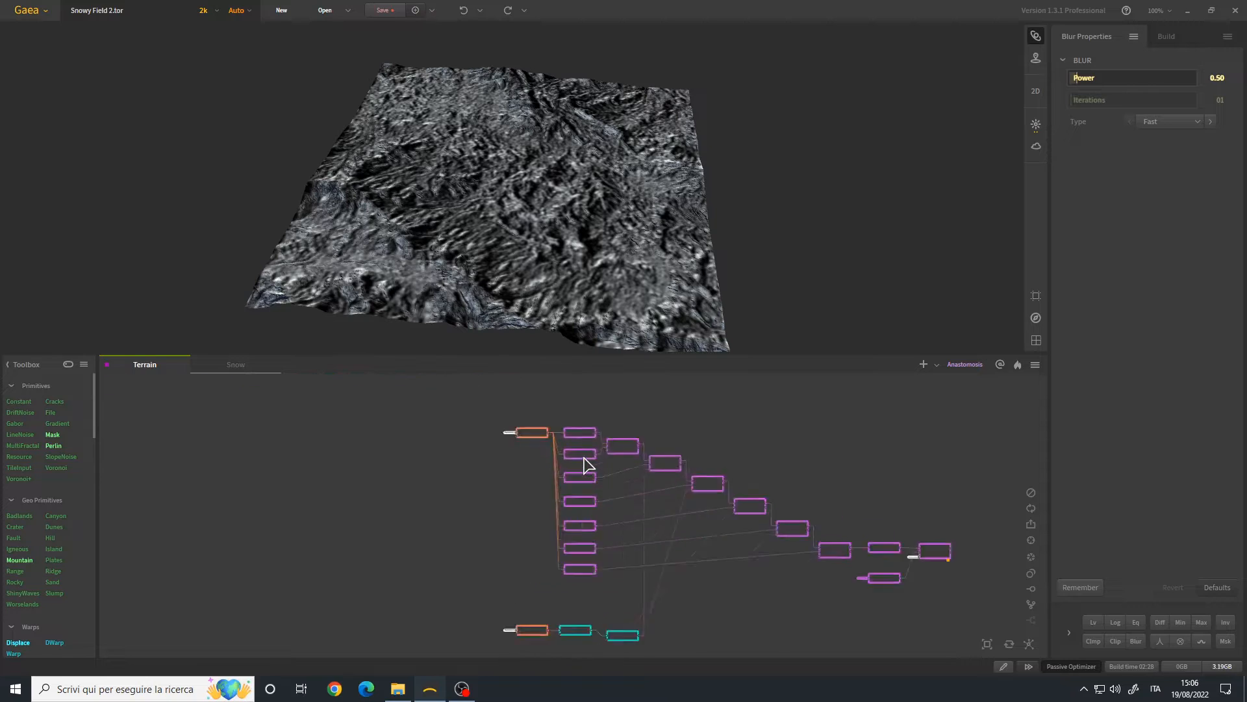
middle_drag(479, 410, 434, 460)
scroll(433, 459, up, 1)
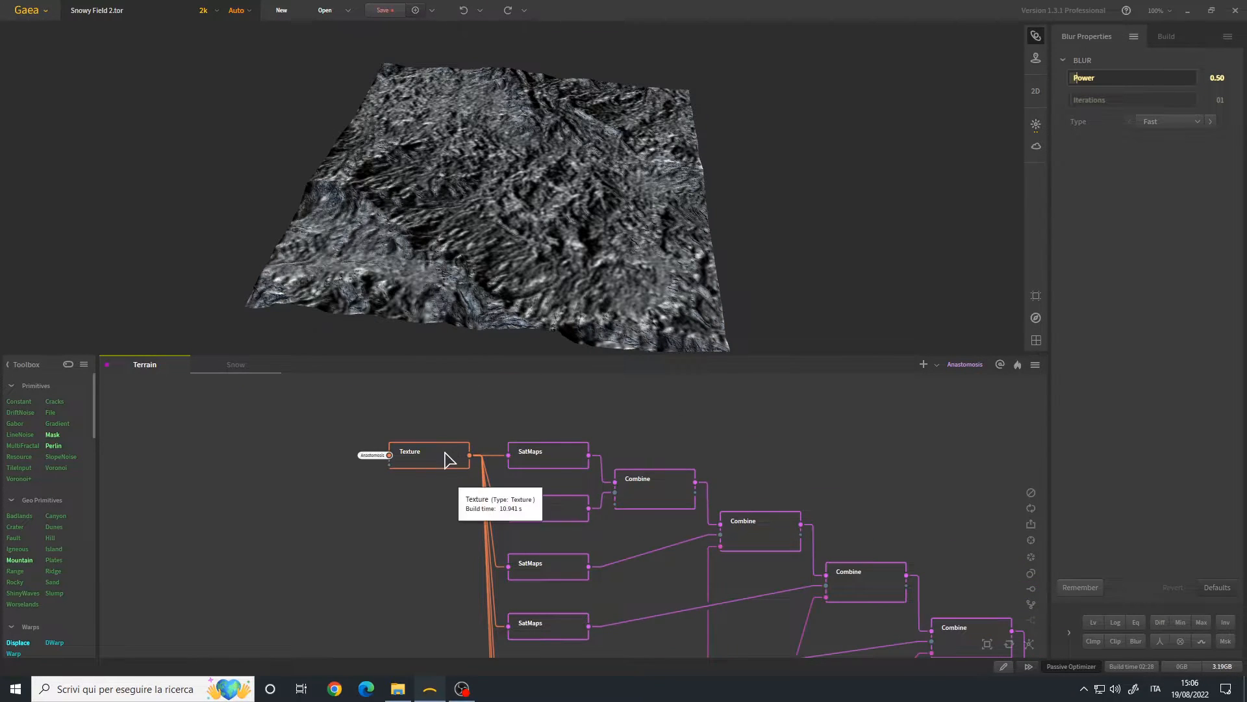
scroll(445, 451, up, 1)
click(572, 459)
middle_drag(572, 459, 508, 456)
scroll(510, 458, down, 1)
mouse_move(515, 253)
mouse_down()
mouse_move(485, 249)
mouse_move(513, 251)
mouse_up()
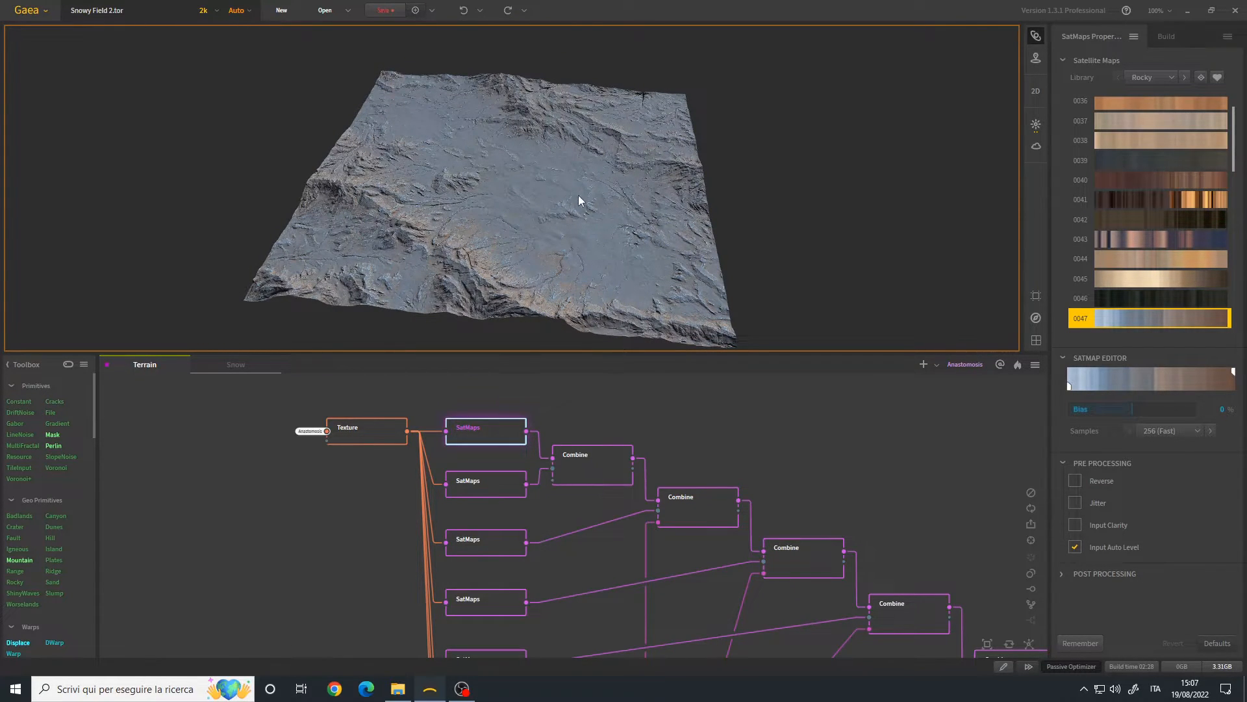
scroll(1184, 225, down, 3)
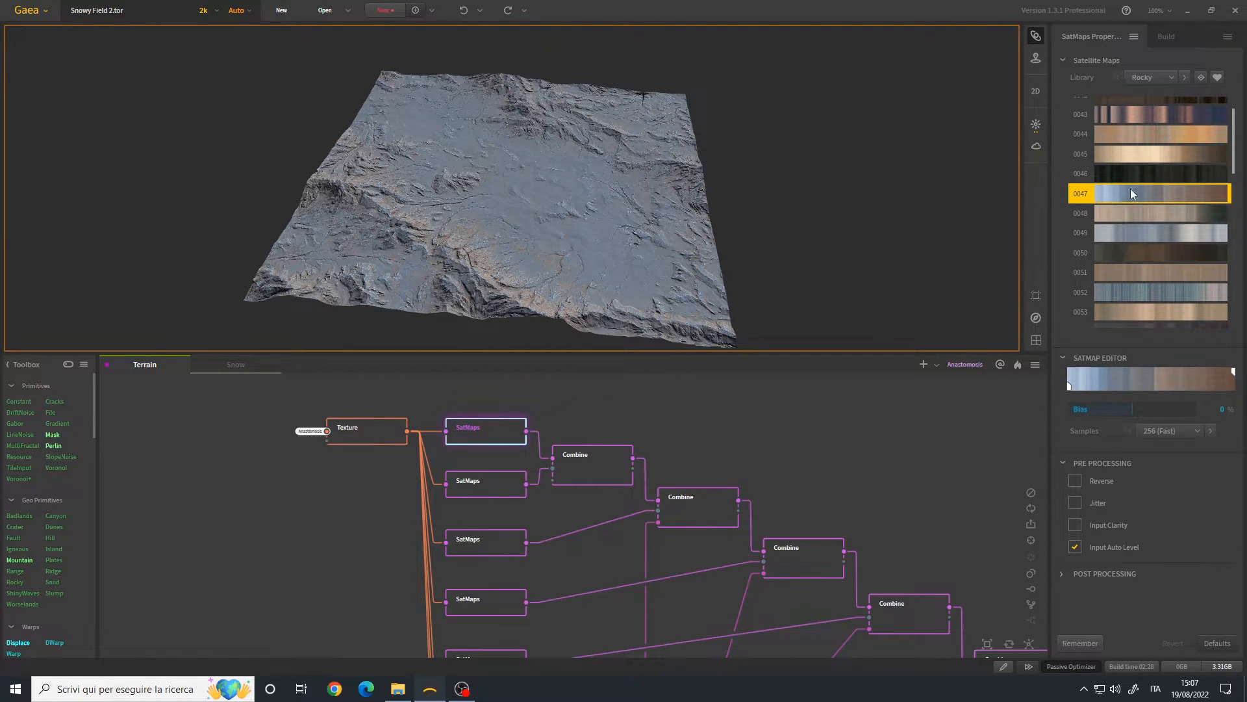
- Review the second SatMaps node and the first Combine node that blends it with the first SatMaps
click(477, 487)
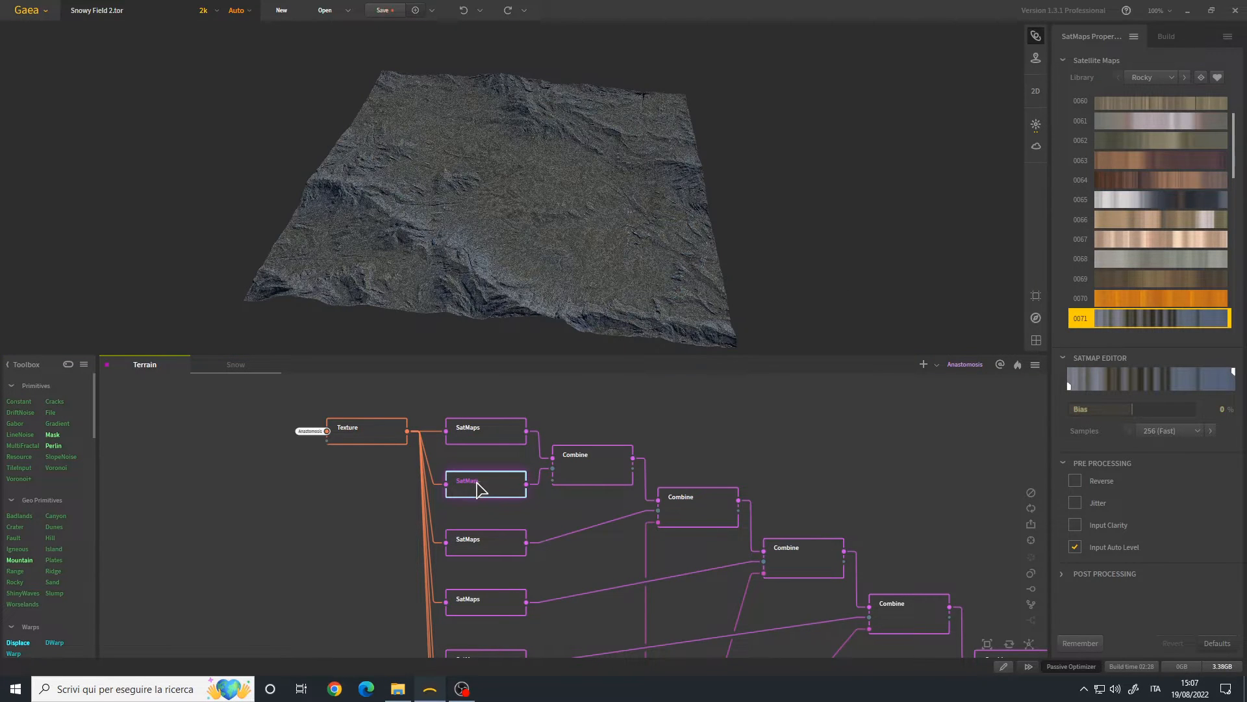
drag(551, 232, 488, 137)
click(590, 477)
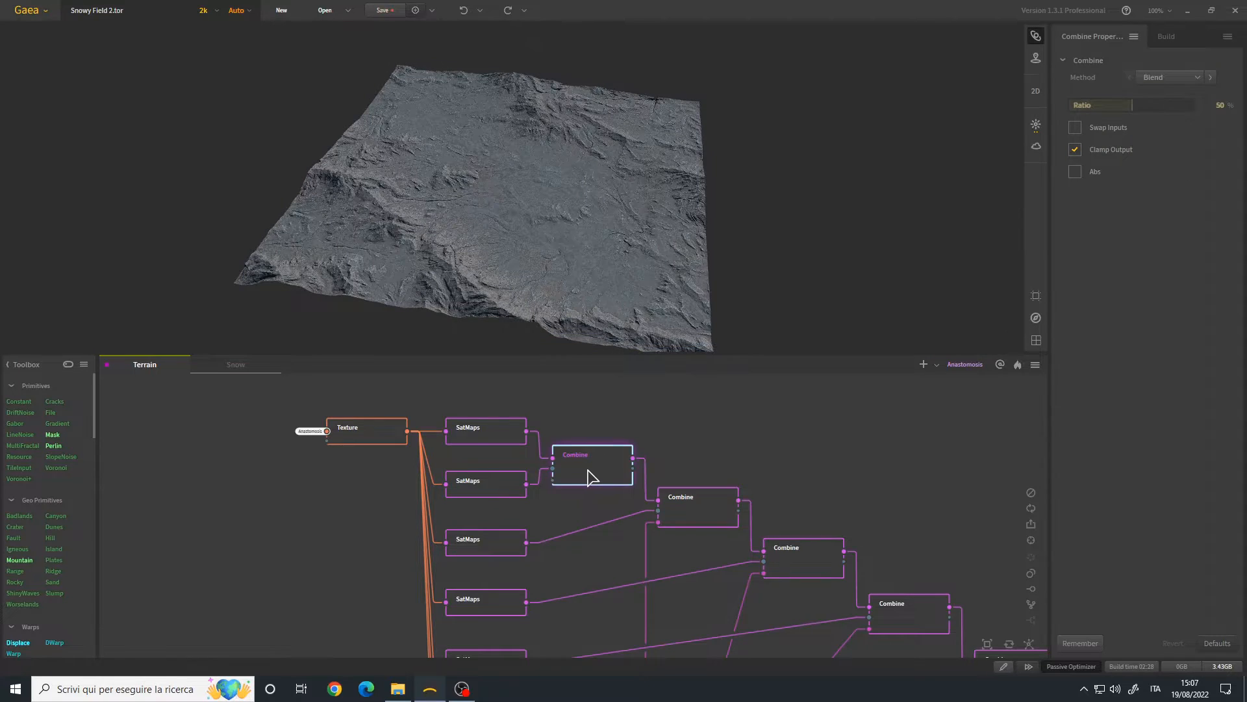
drag(535, 243, 560, 255)
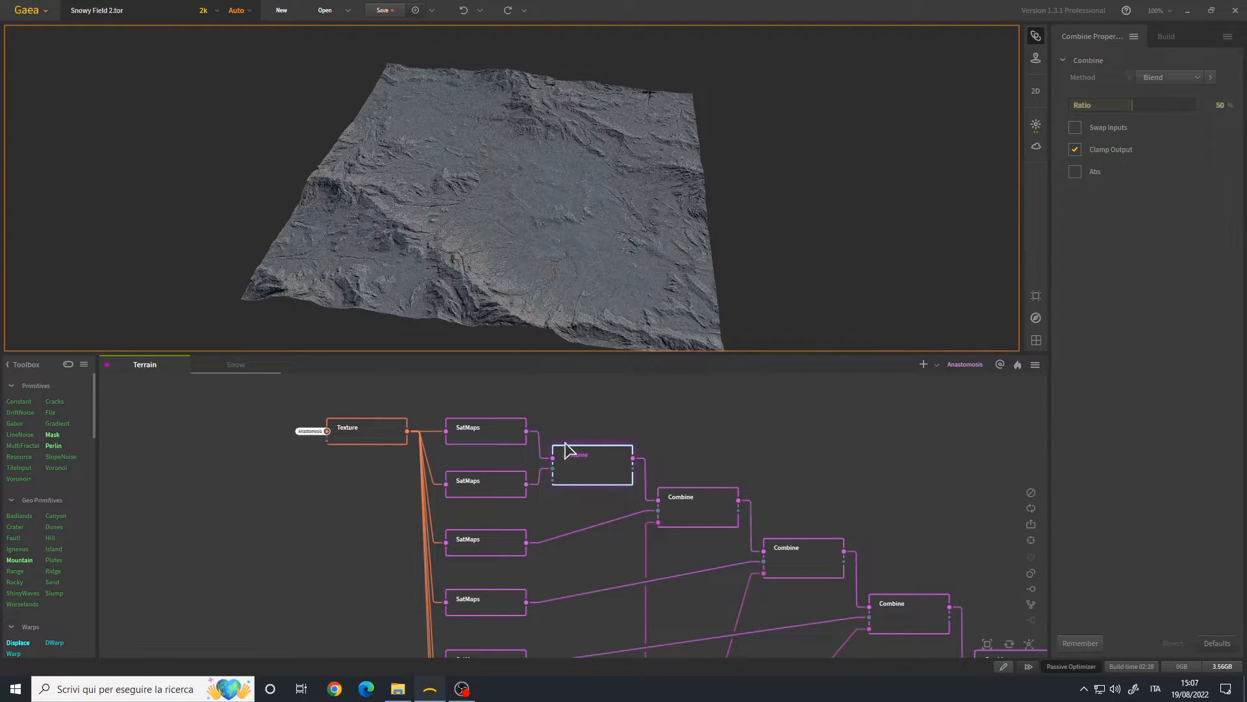
- Review the third SatMaps node and the method, ratio and landscape effect of the second Combine node
click(486, 552)
drag(553, 548, 584, 575)
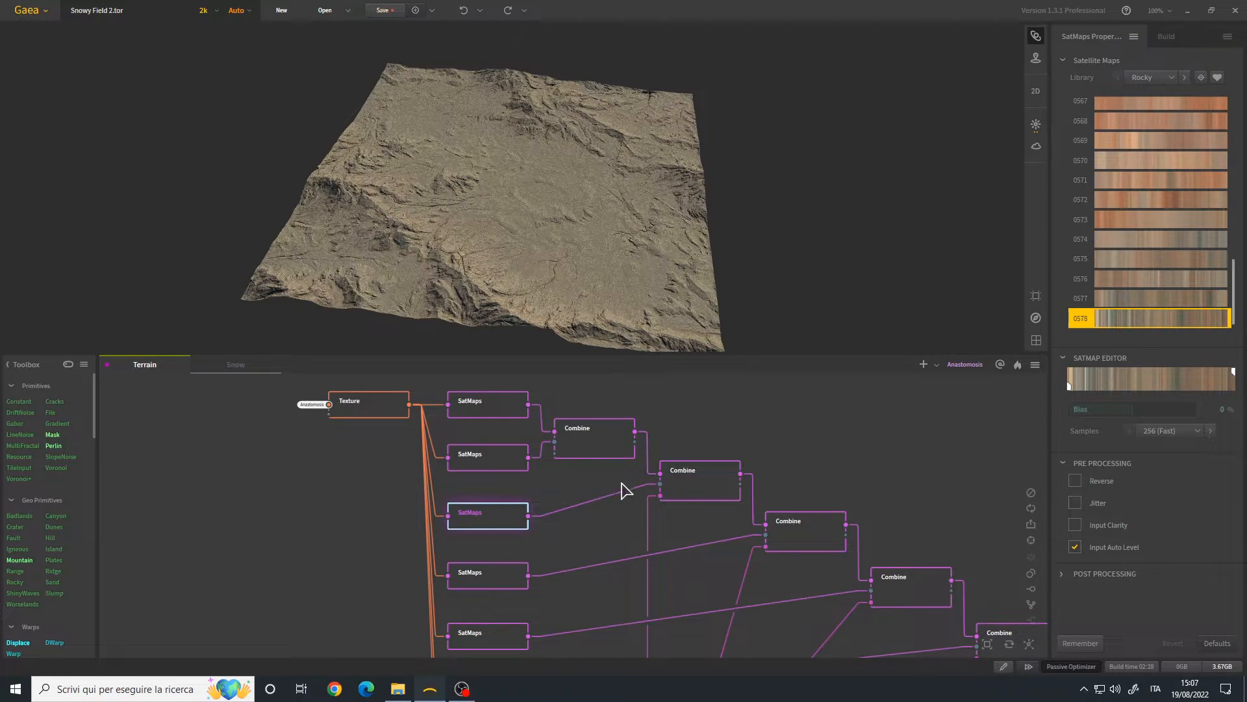
click(705, 492)
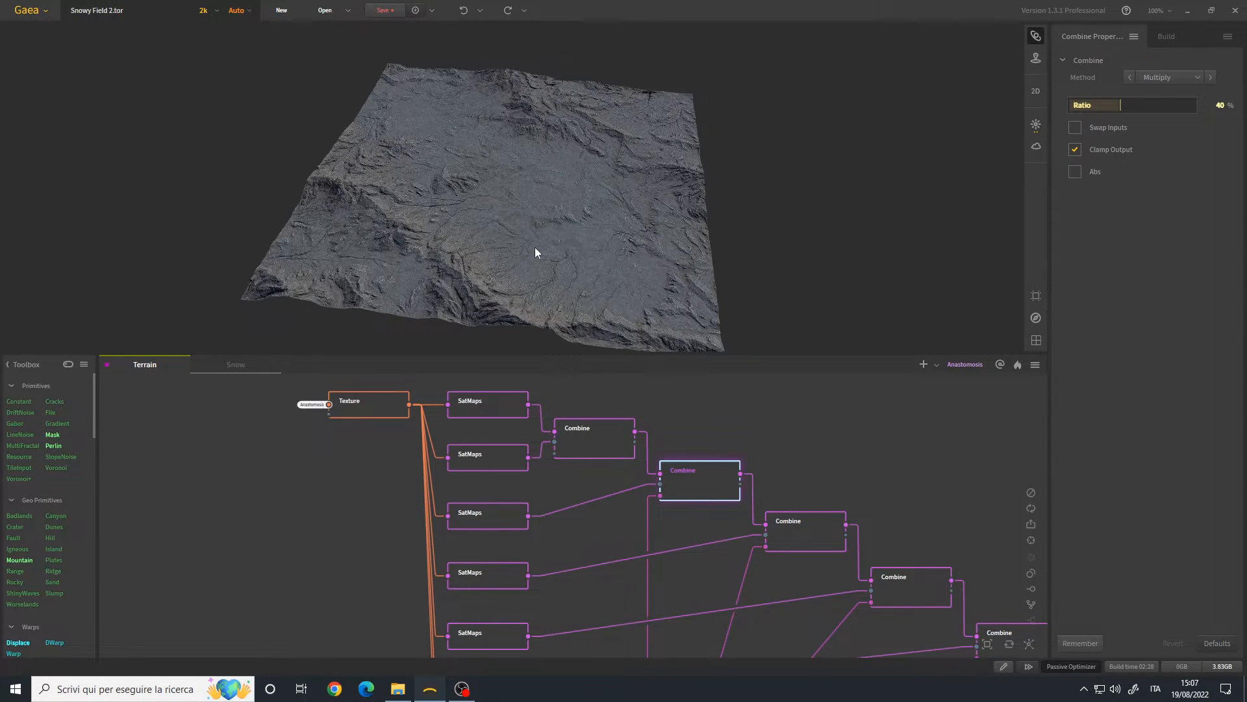
scroll(519, 245, up, 3)
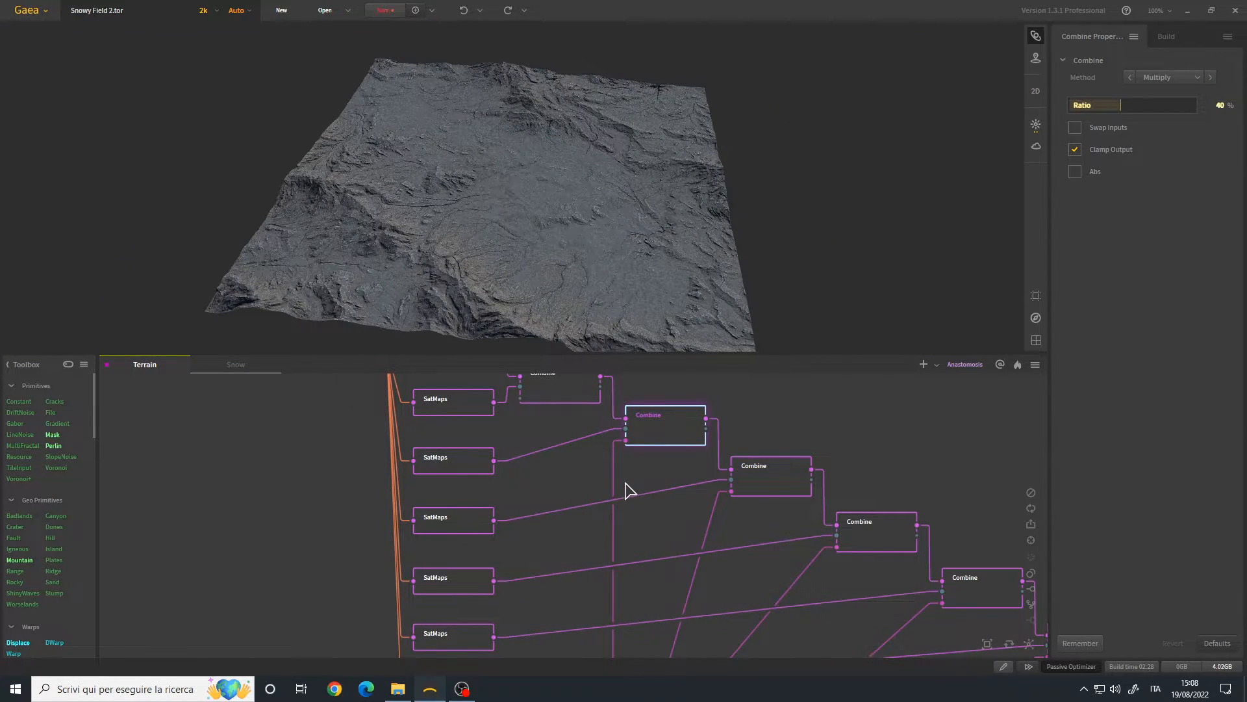
- Review the fourth SatMaps node and trace the mask connection from the Invert node up to the third Combine node
click(454, 504)
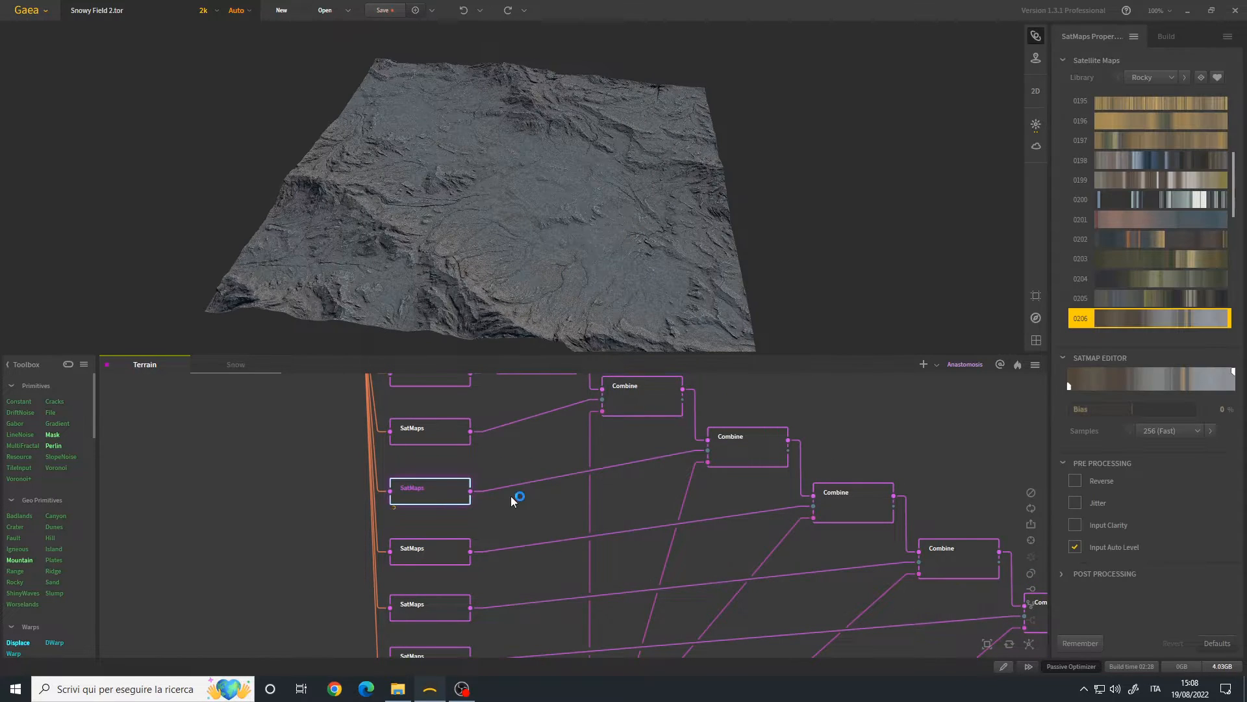
middle_drag(567, 450, 570, 281)
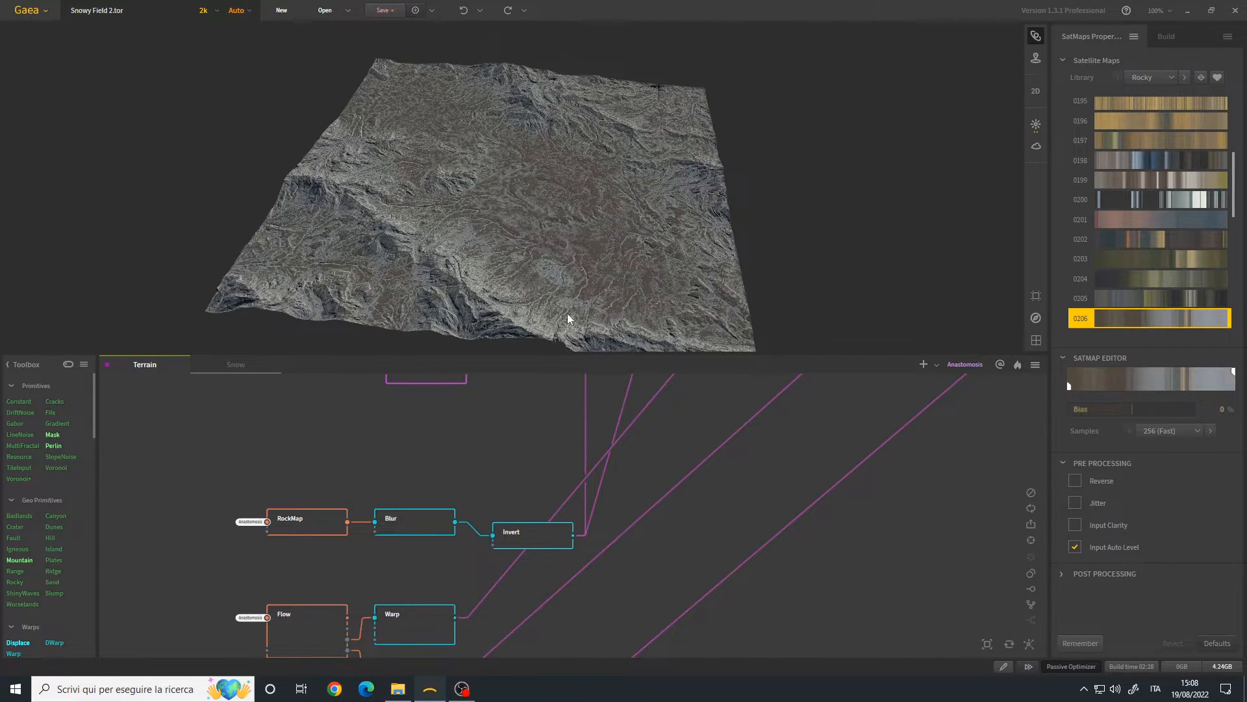
scroll(550, 444, down, 3)
middle_drag(550, 445, 571, 541)
mouse_move(625, 411)
middle_down()
mouse_move(624, 571)
mouse_move(619, 419)
middle_up()
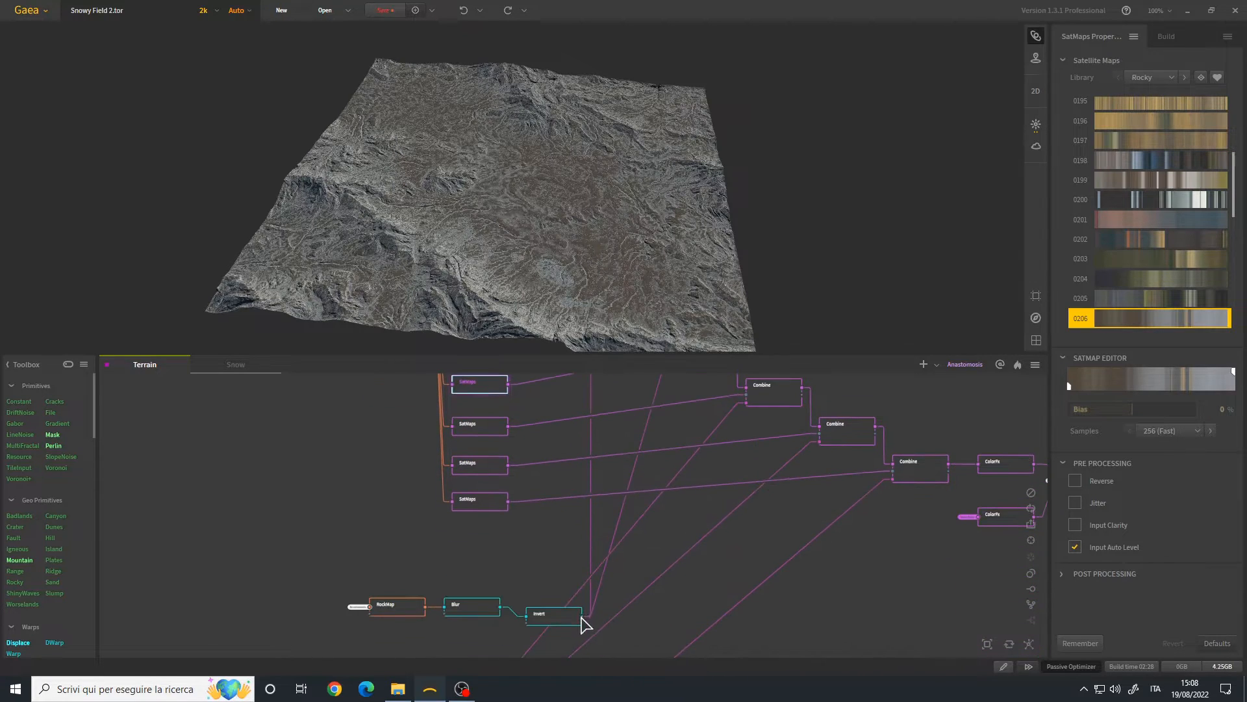
middle_drag(615, 477, 615, 504)
scroll(626, 524, up, 3)
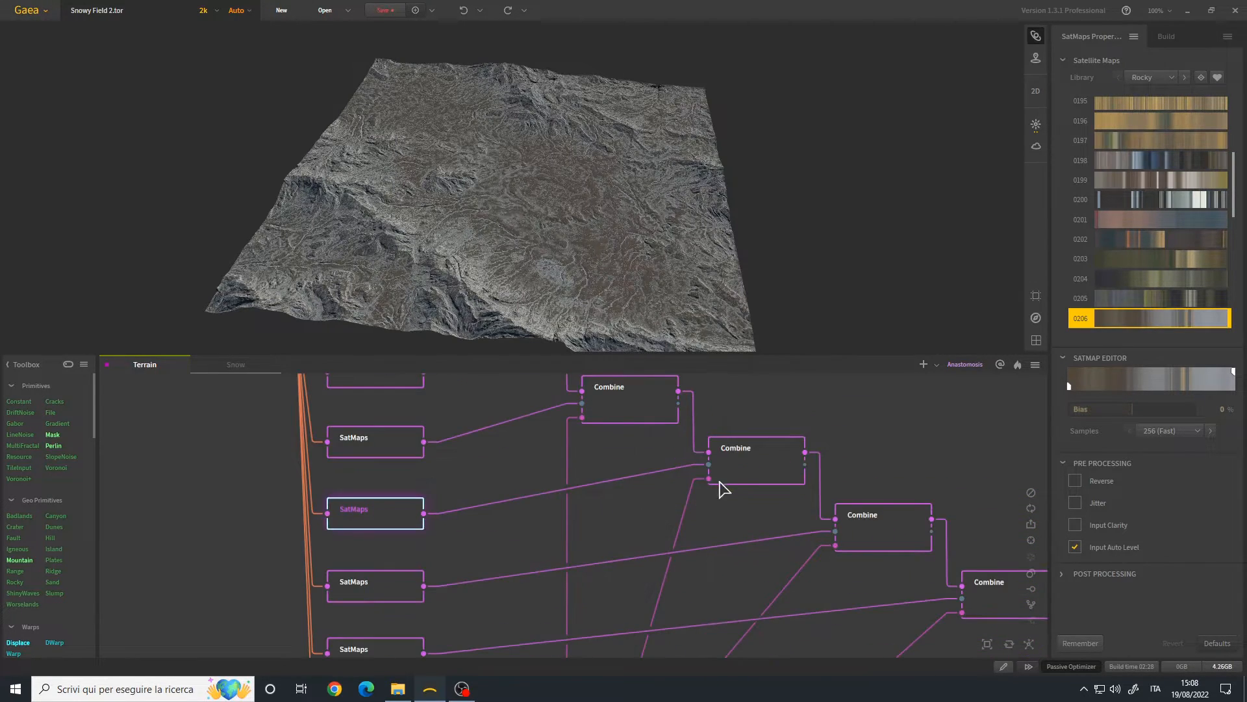
- Examine the third Combine node's settings and inspect its result on the landscape close up from several angles
click(753, 469)
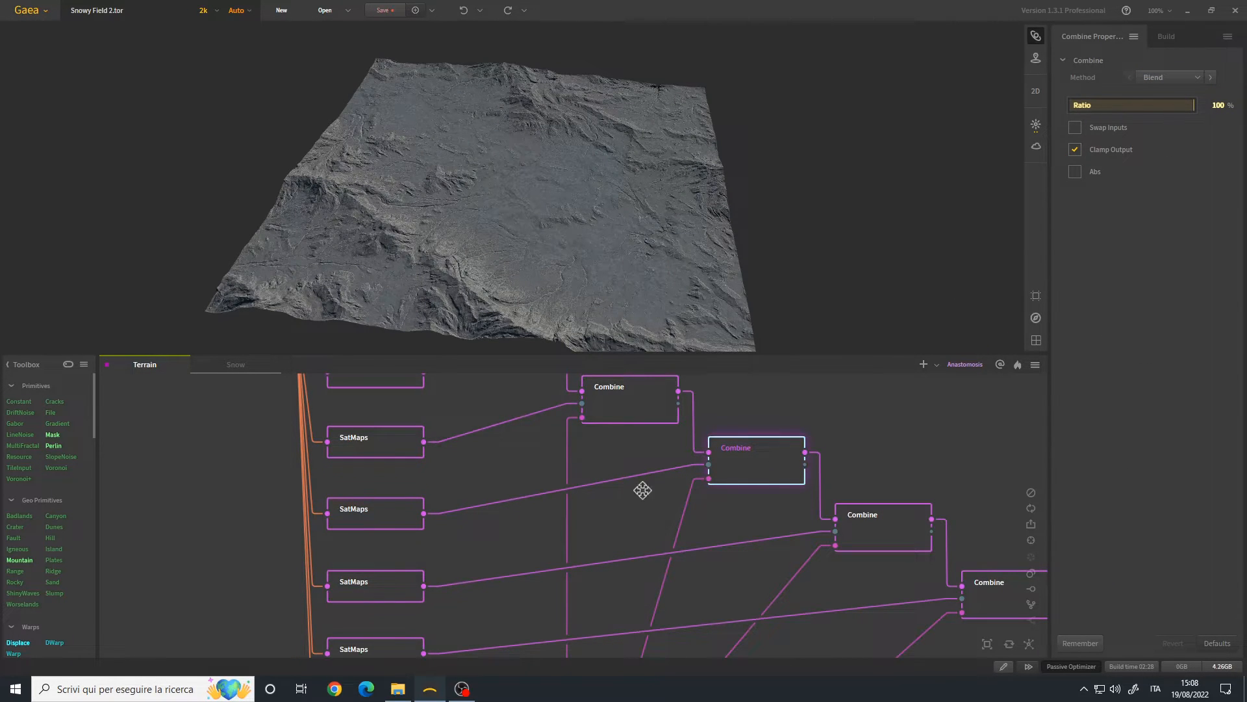
middle_drag(643, 487, 643, 509)
click(645, 429)
drag(607, 236, 424, 211)
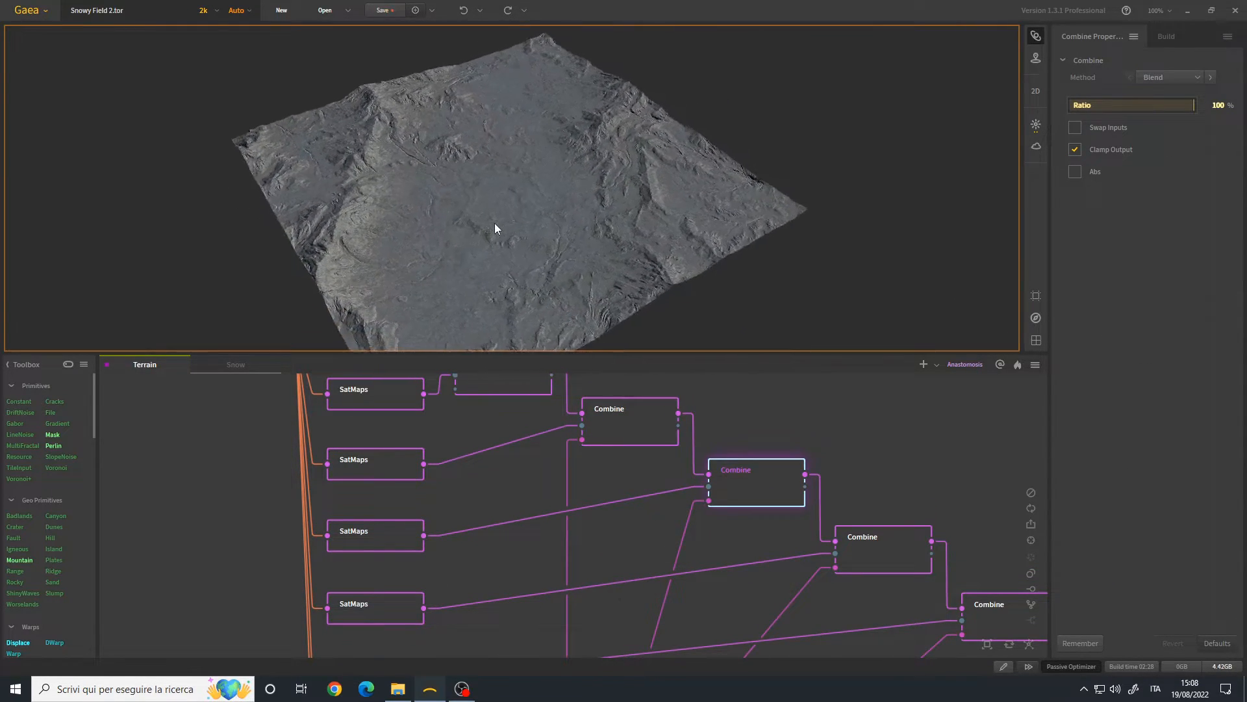
scroll(503, 238, up, 5)
drag(460, 159, 509, 221)
scroll(464, 224, down, 5)
- Review the fifth SatMaps node, its Blue library preset and its colouring of the landscape
drag(651, 560, 605, 496)
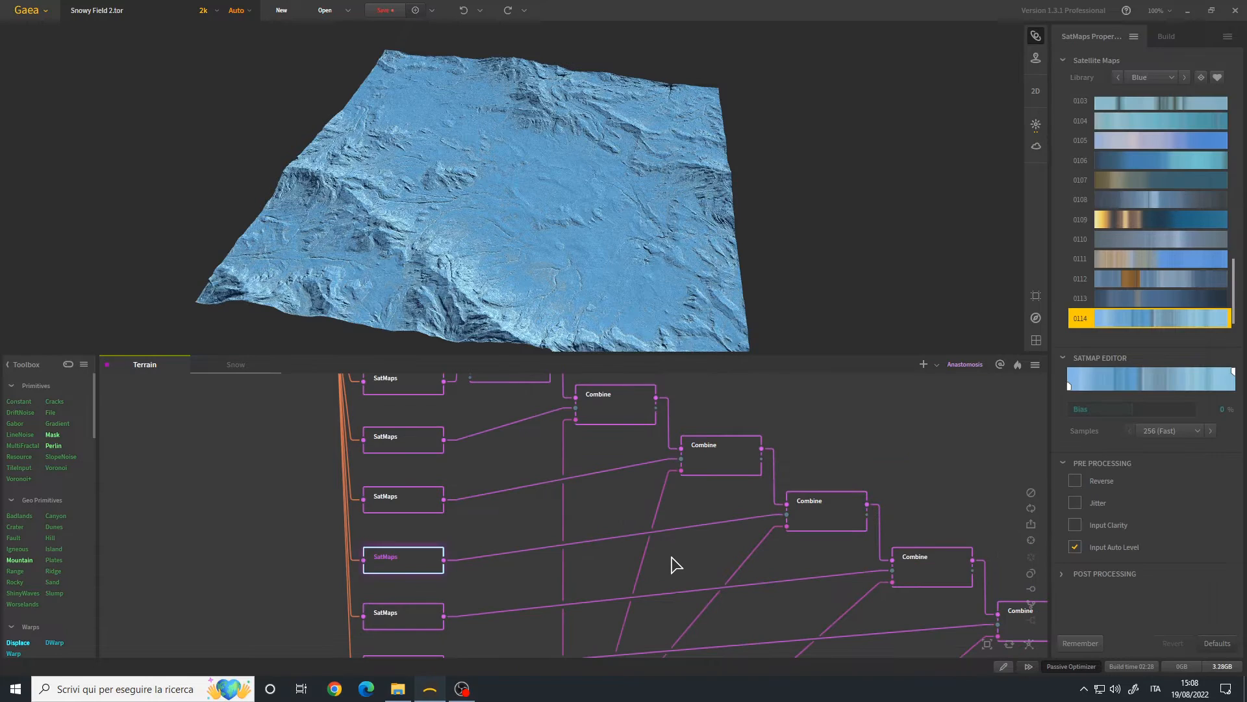
drag(672, 557, 666, 526)
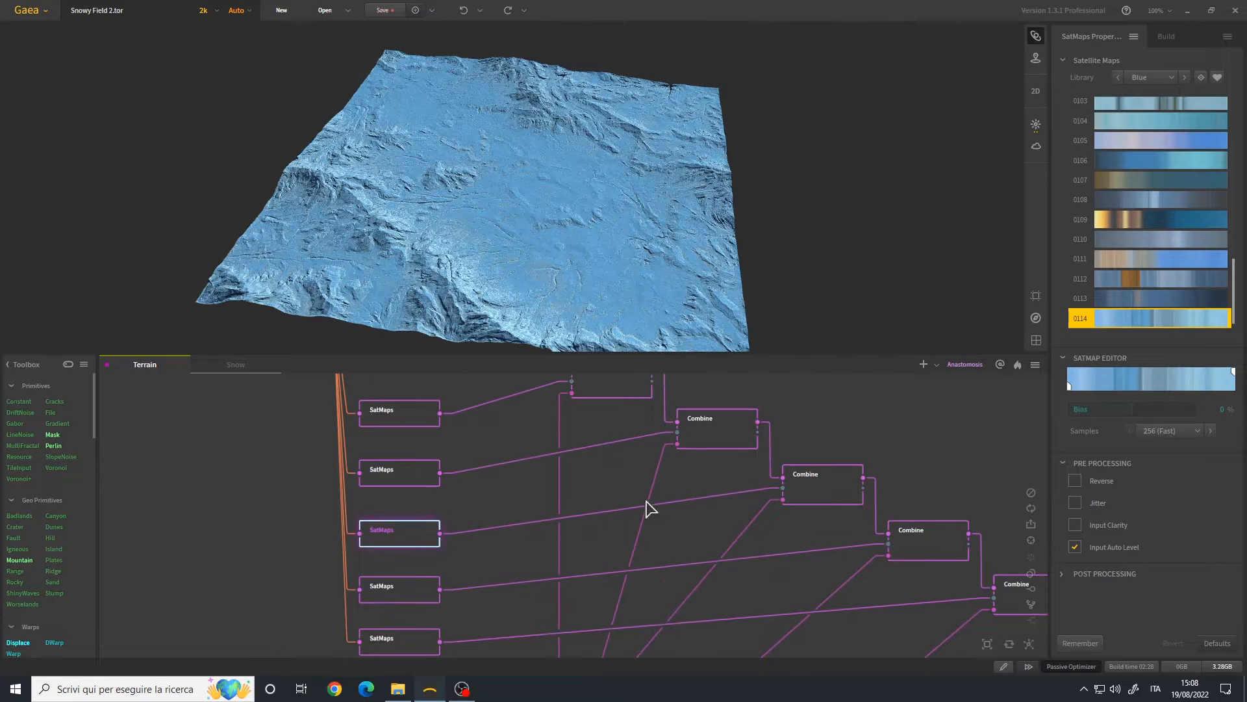
mouse_move(570, 265)
mouse_down()
mouse_move(559, 258)
mouse_move(571, 259)
mouse_up()
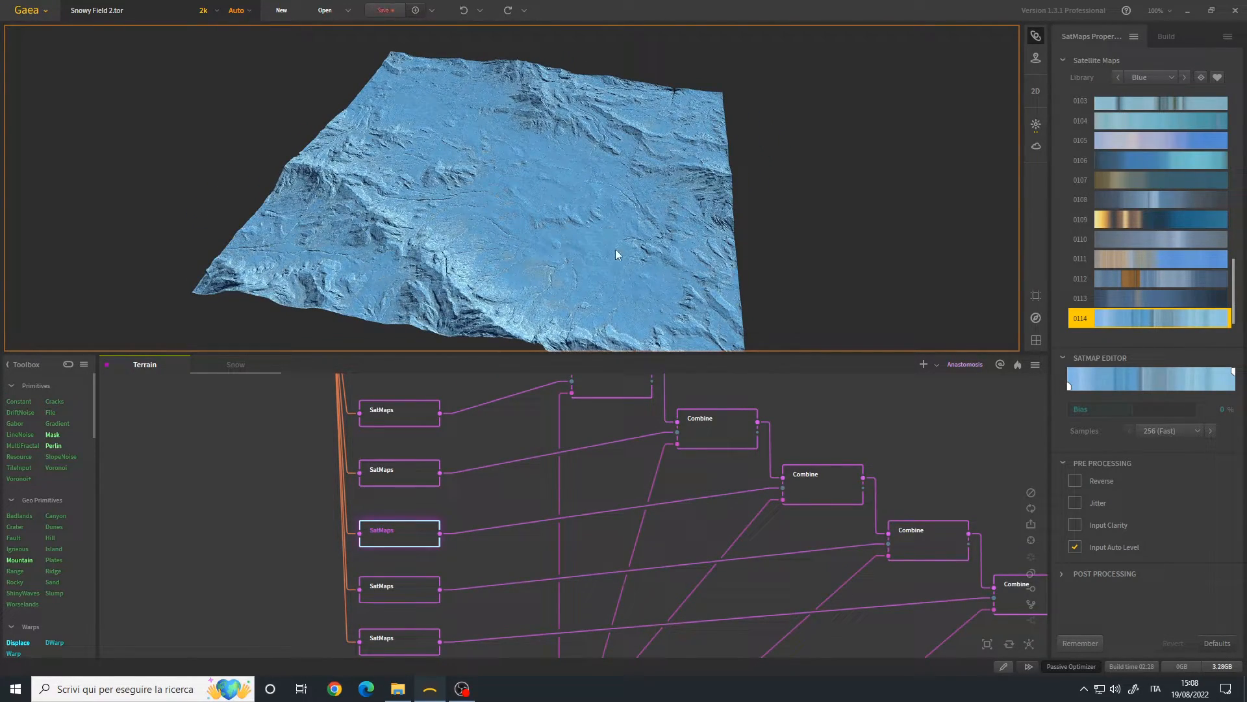
mouse_move(547, 259)
mouse_down()
mouse_move(508, 268)
mouse_move(544, 259)
mouse_up()
scroll(1168, 229, down, 3)
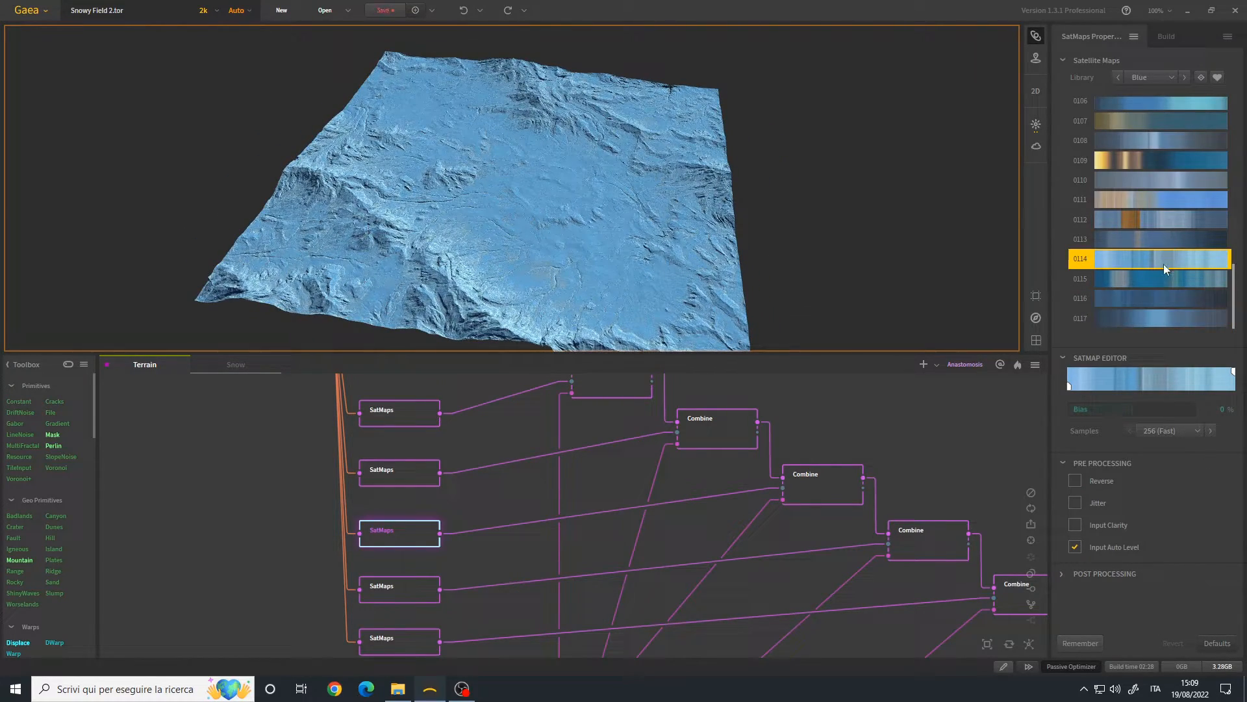
- Review the fourth Combine node, tracing its mask input to the first Warp node and checking its blending method options
click(830, 492)
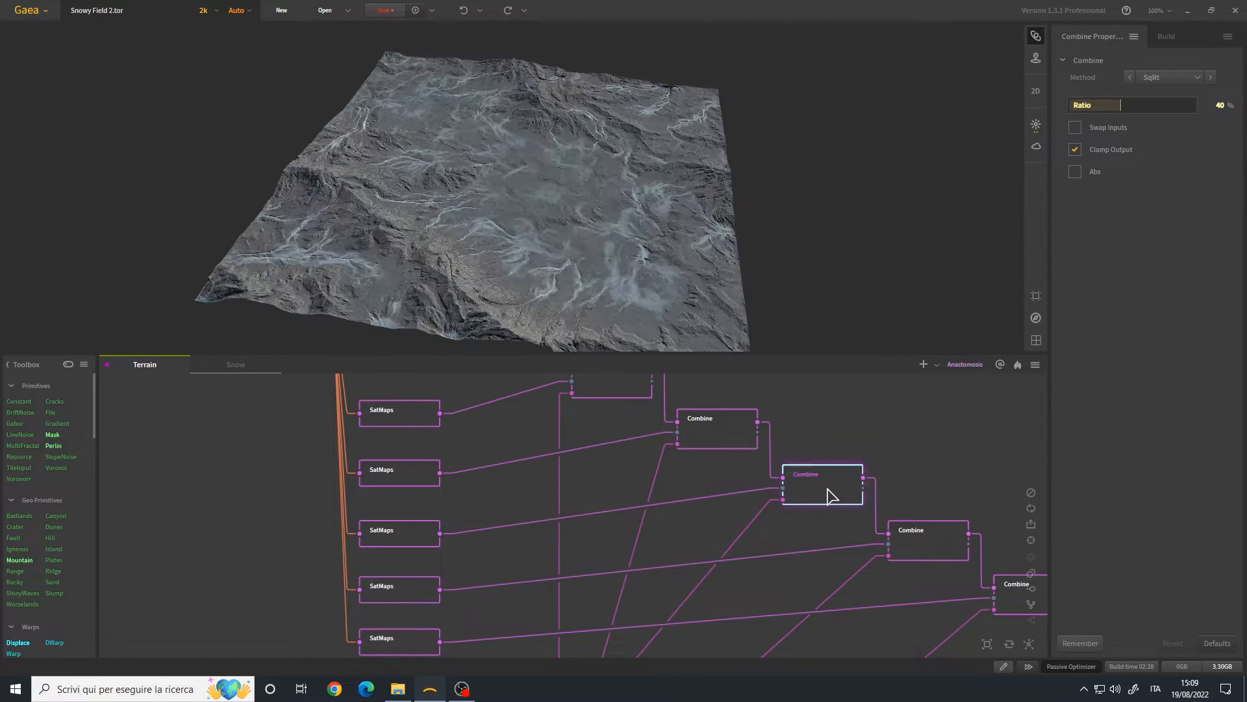
middle_drag(750, 572, 808, 222)
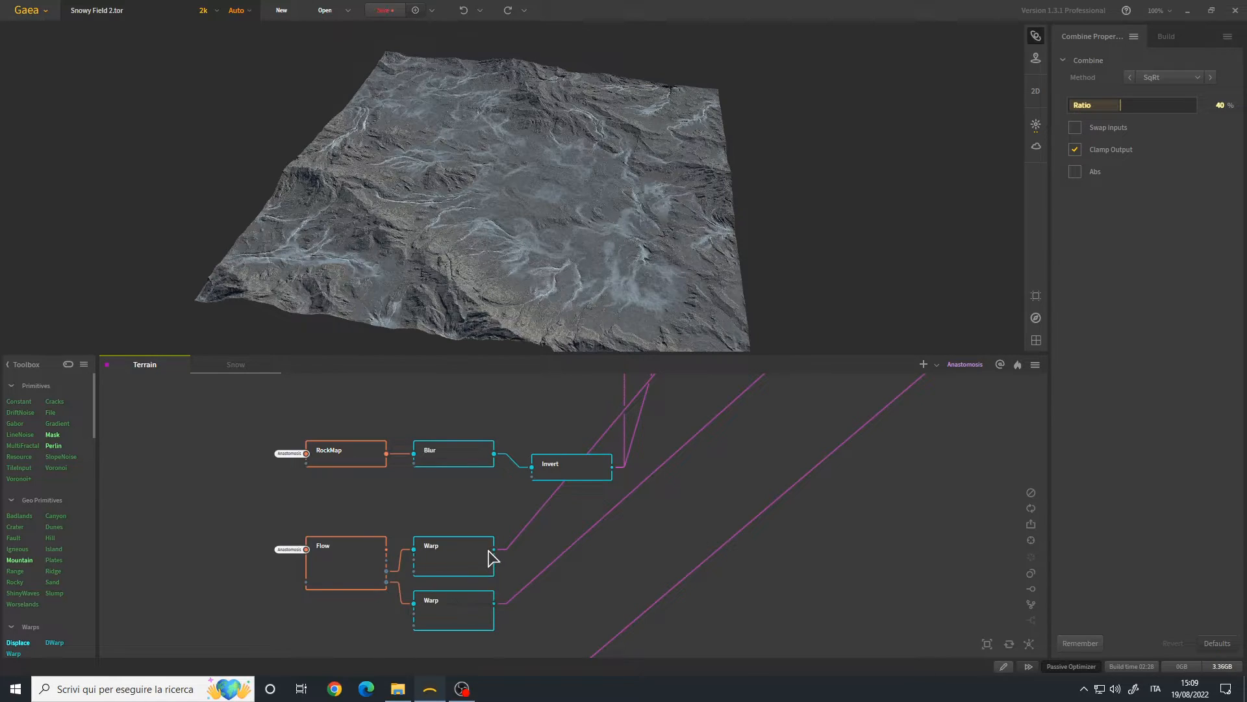
middle_drag(749, 413, 628, 696)
middle_drag(716, 448, 782, 532)
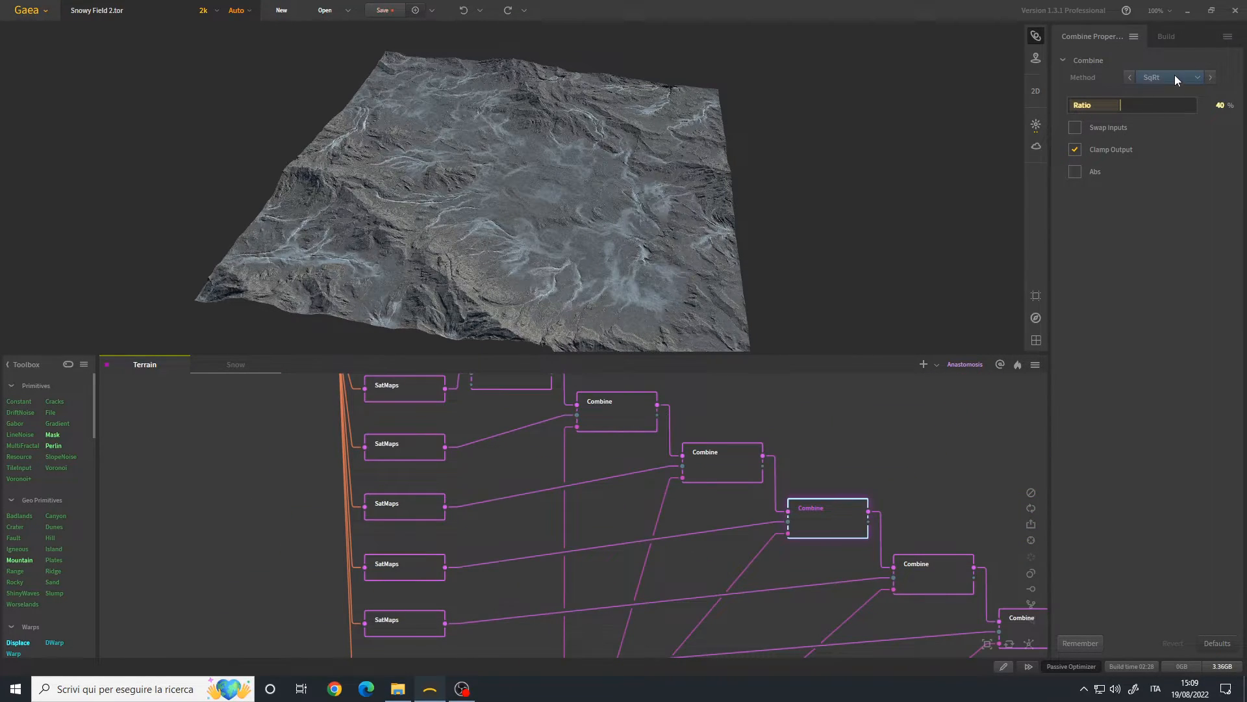
click(1175, 76)
click(1176, 78)
- Review the fifth Combine node's settings and trace its mask input back to the second Warp node
click(866, 484)
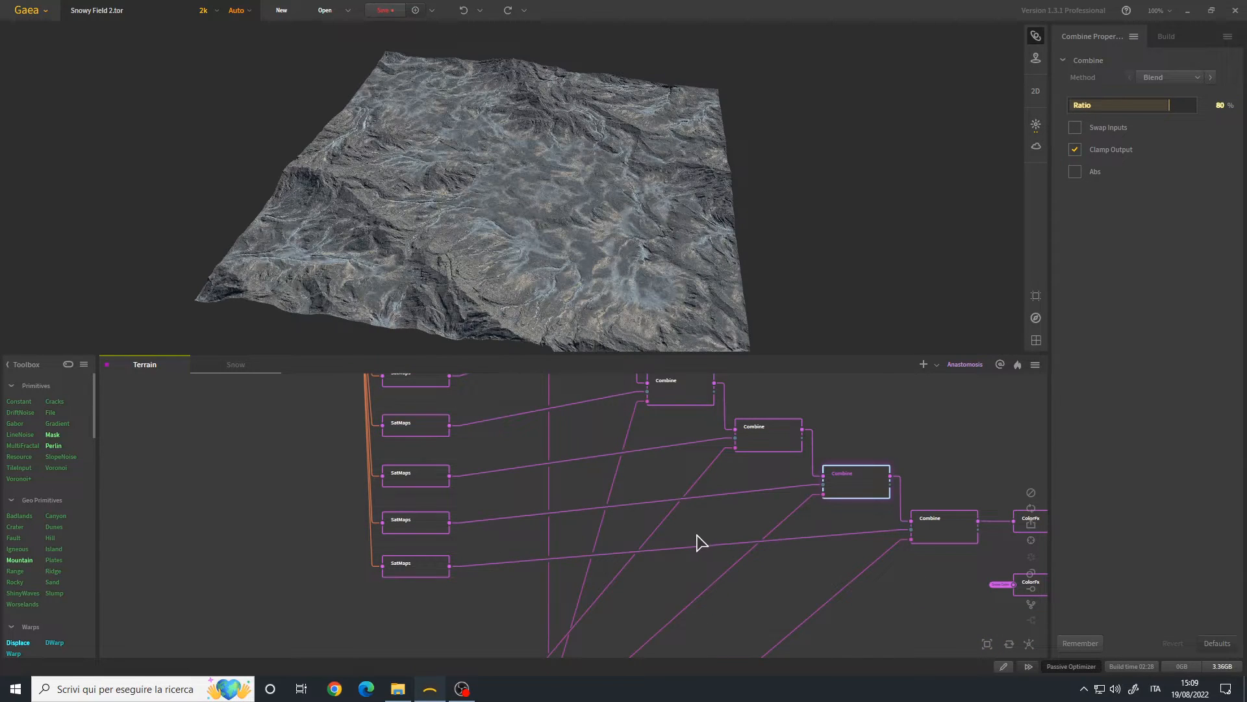
middle_drag(669, 562, 753, 473)
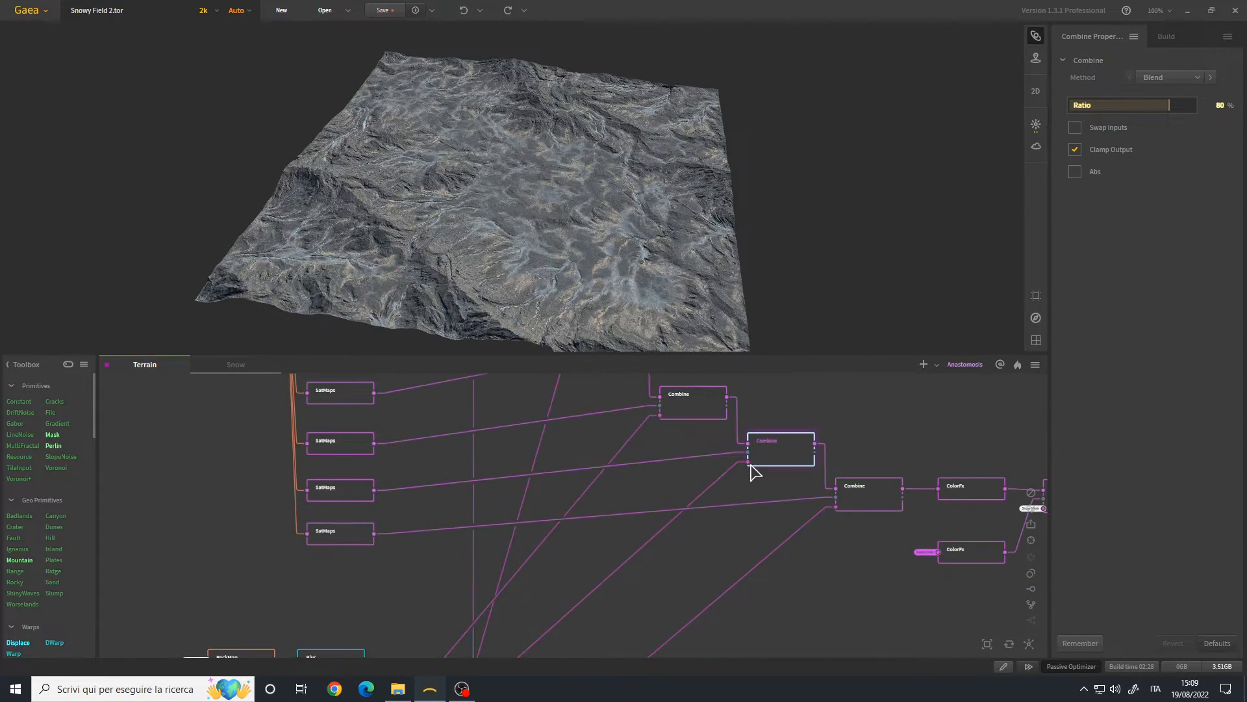
middle_drag(584, 568, 643, 465)
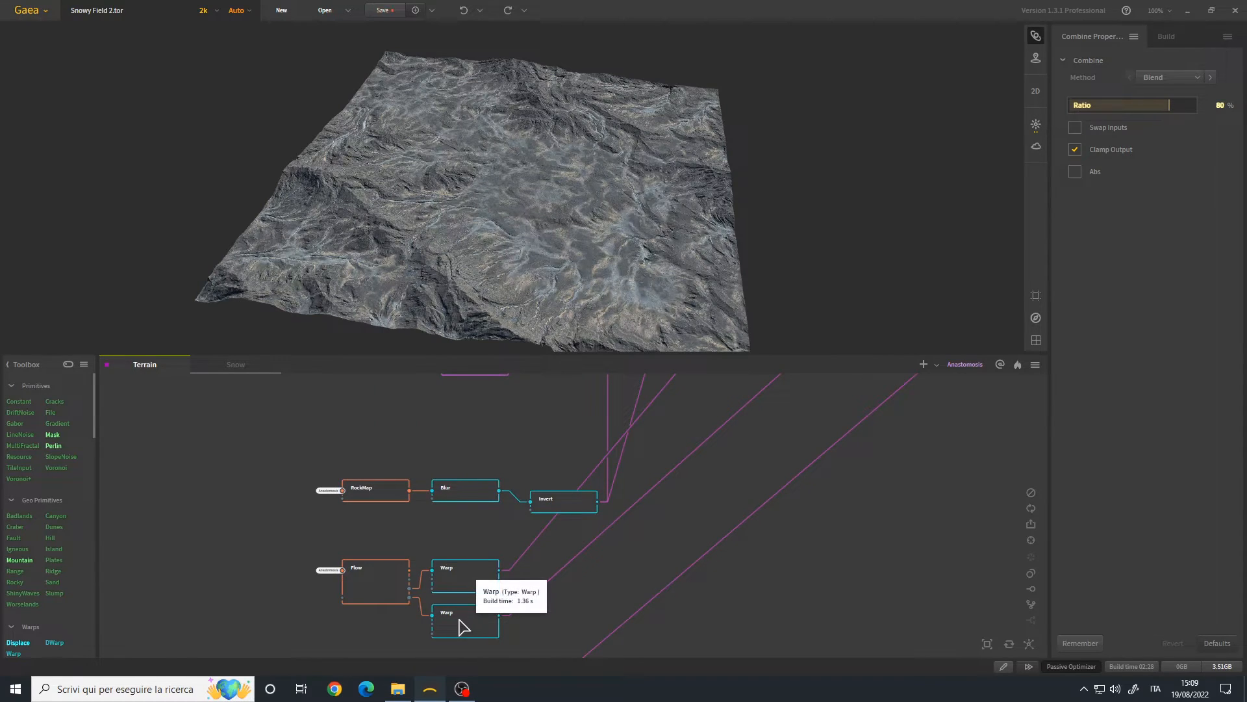
middle_drag(473, 627, 460, 557)
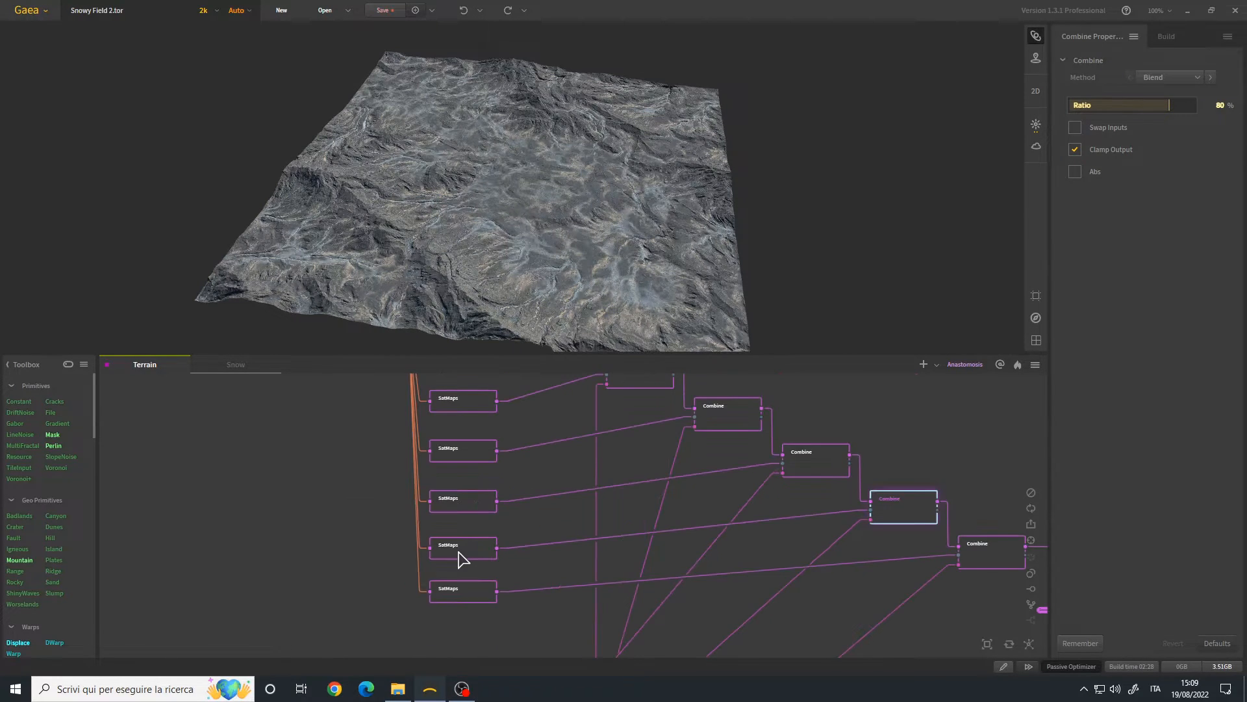
- Review the sixth SatMaps node's Rocky preset and its close-up effect, comparing it with the fifth Combine node's result
click(458, 551)
scroll(1175, 197, down, 3)
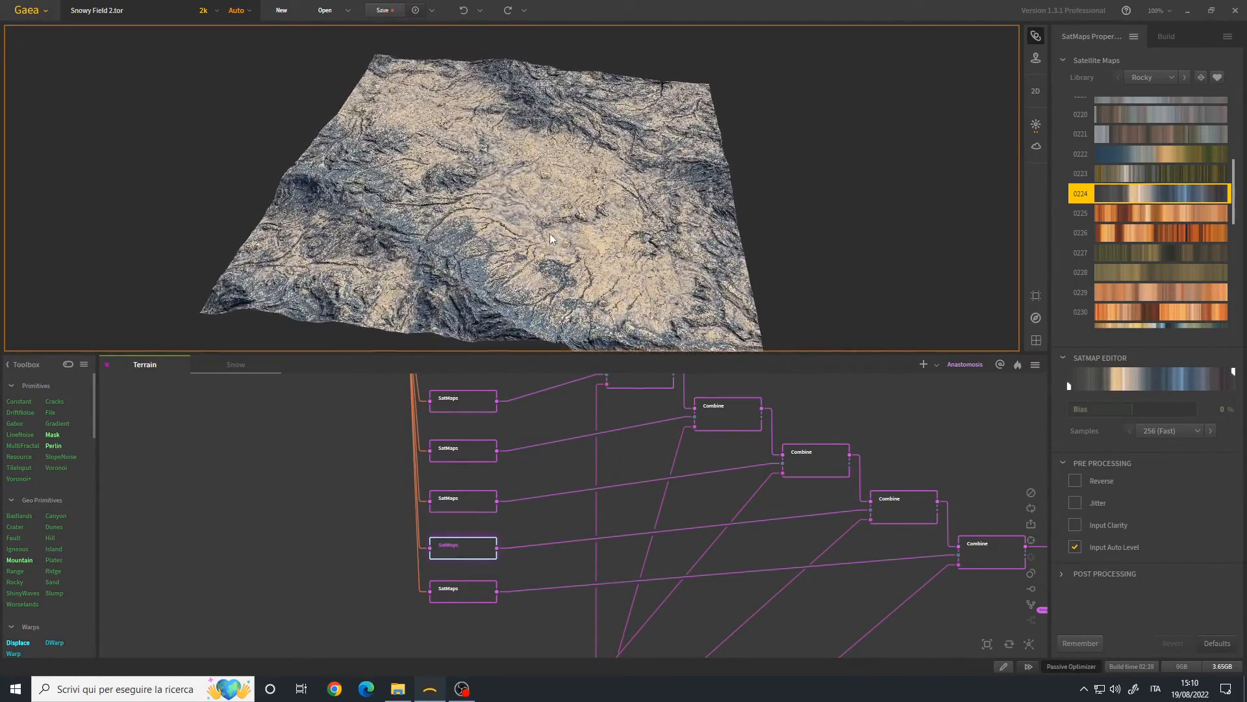
scroll(552, 238, up, 5)
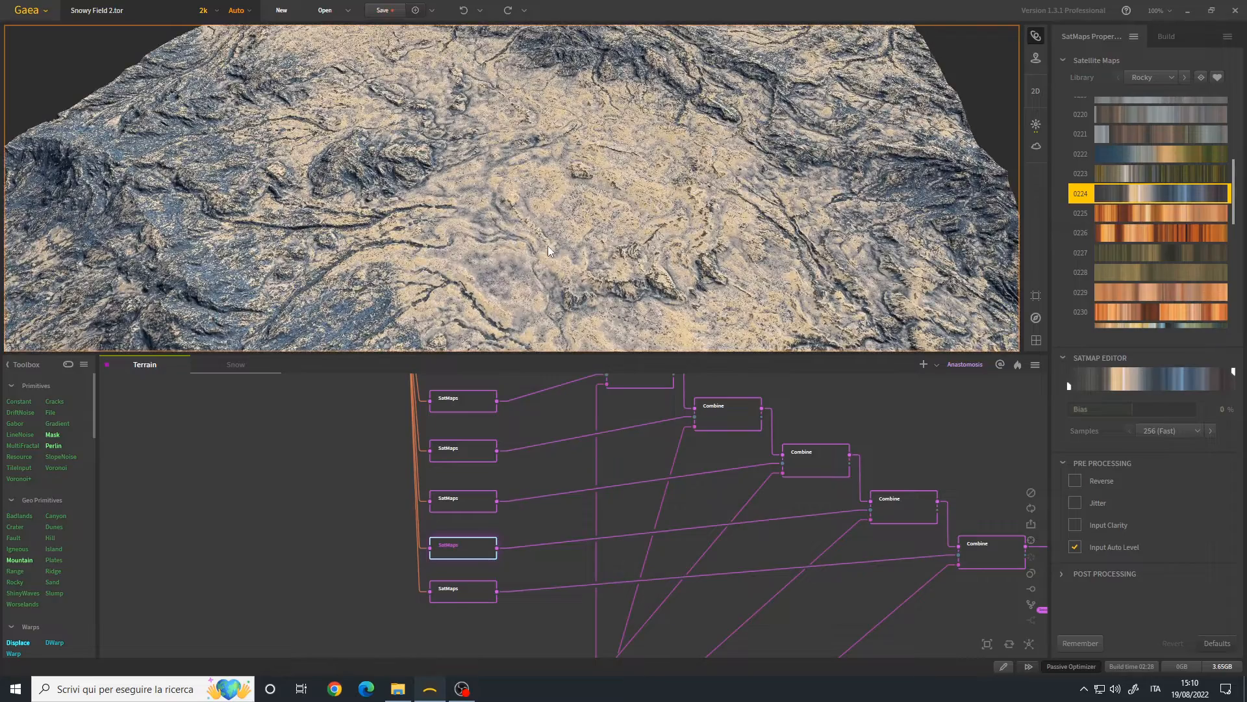
scroll(548, 246, down, 6)
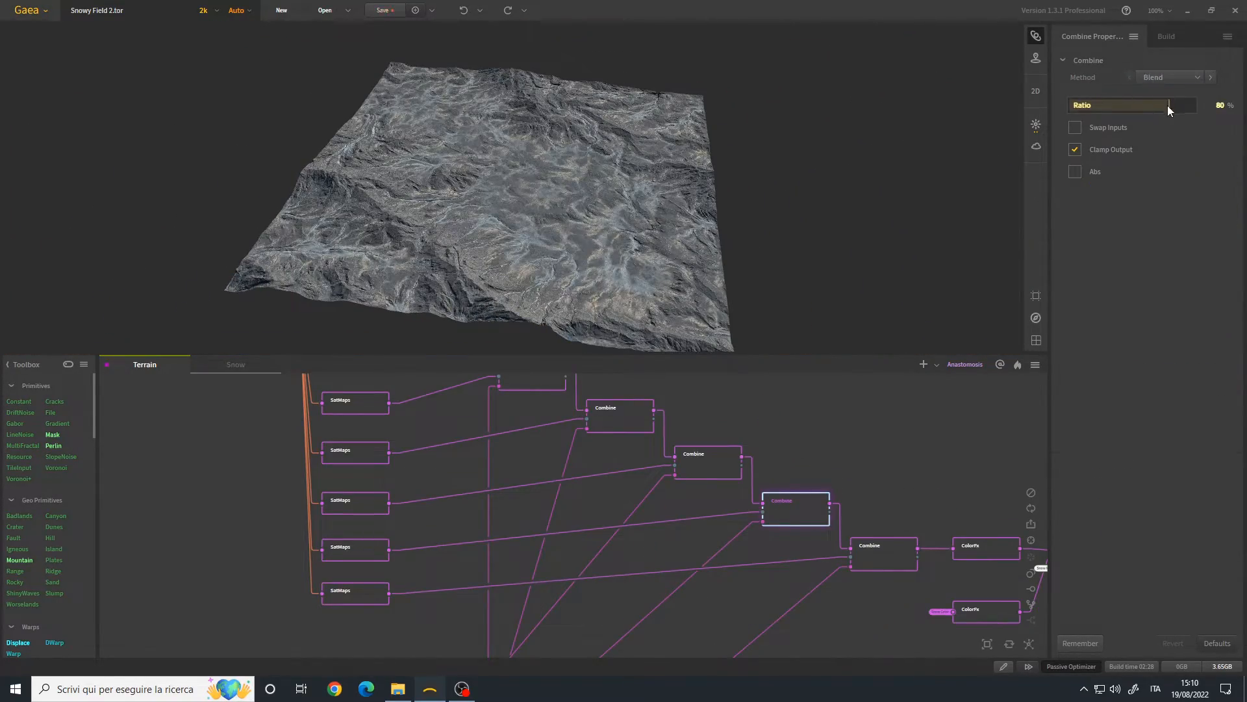
- Trace the mask connection leading into the last Combine node before the ColorFx node
middle_drag(799, 500, 687, 498)
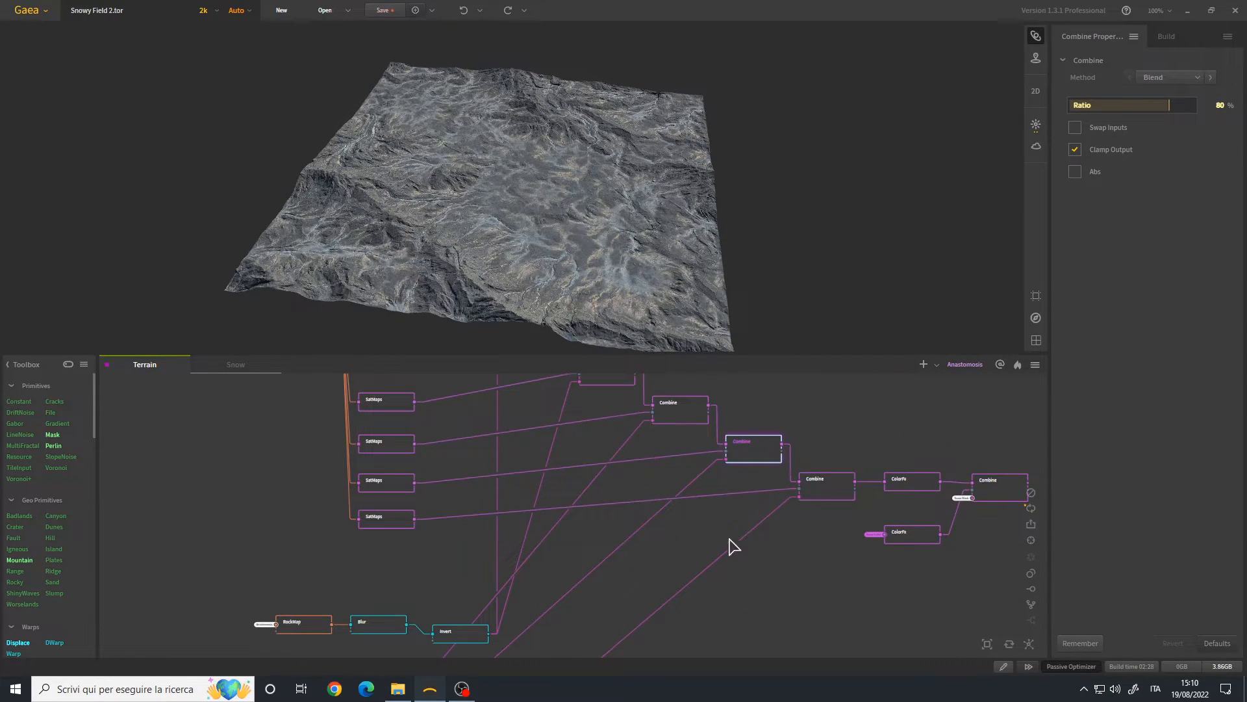
middle_drag(613, 602, 742, 392)
middle_drag(716, 486, 488, 696)
scroll(304, 526, up, 1)
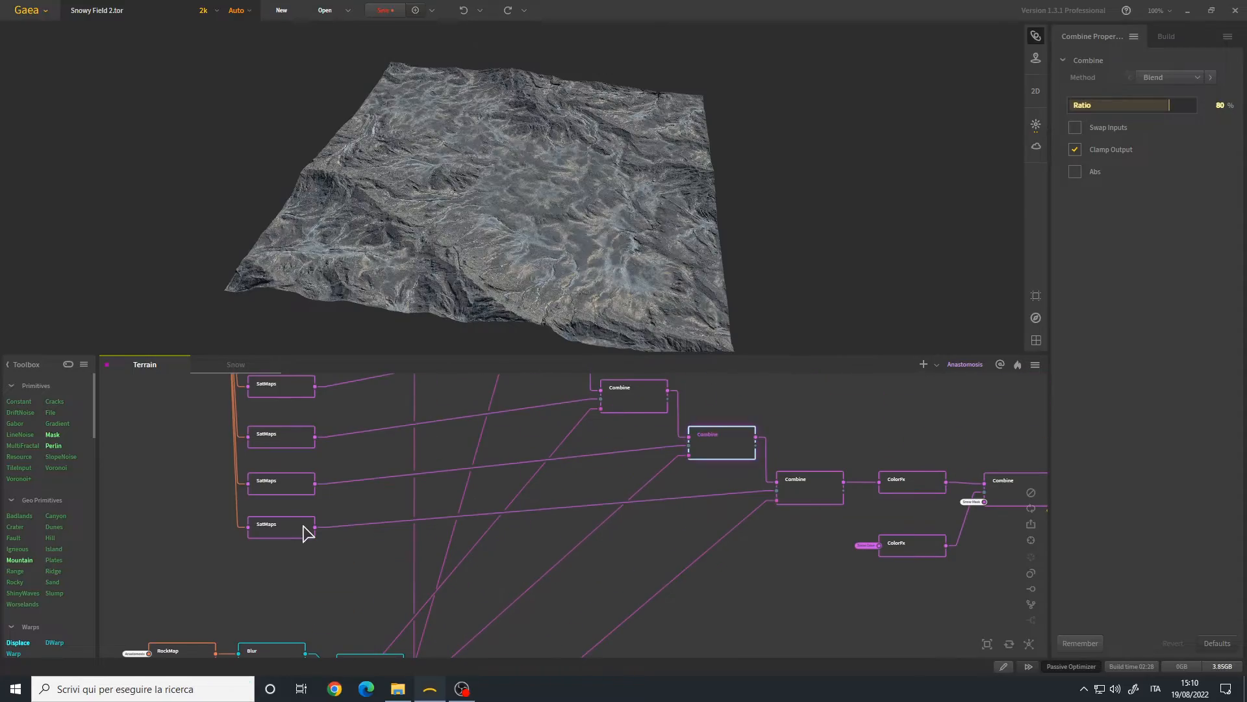
- Review the seventh SatMaps node's preset and close-up effect, and the last Combine node that blends it before ColorFx
click(303, 525)
scroll(549, 227, up, 5)
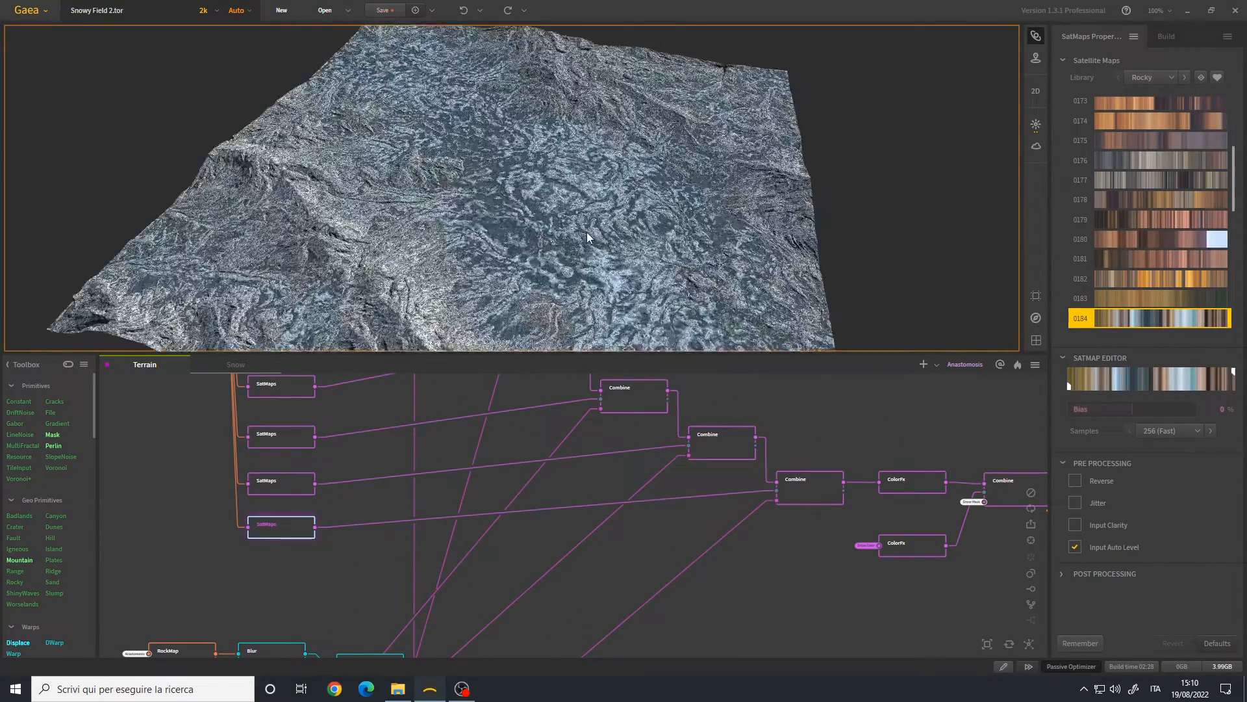
scroll(588, 234, down, 4)
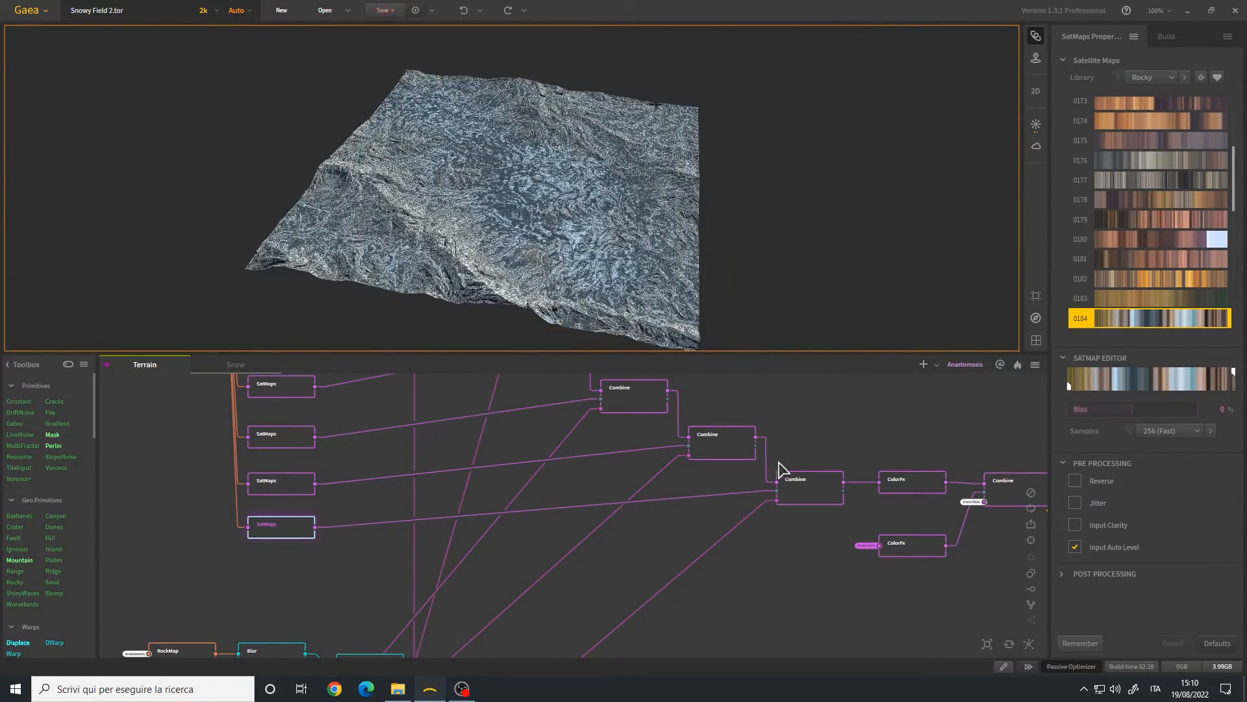
click(795, 484)
scroll(560, 233, up, 2)
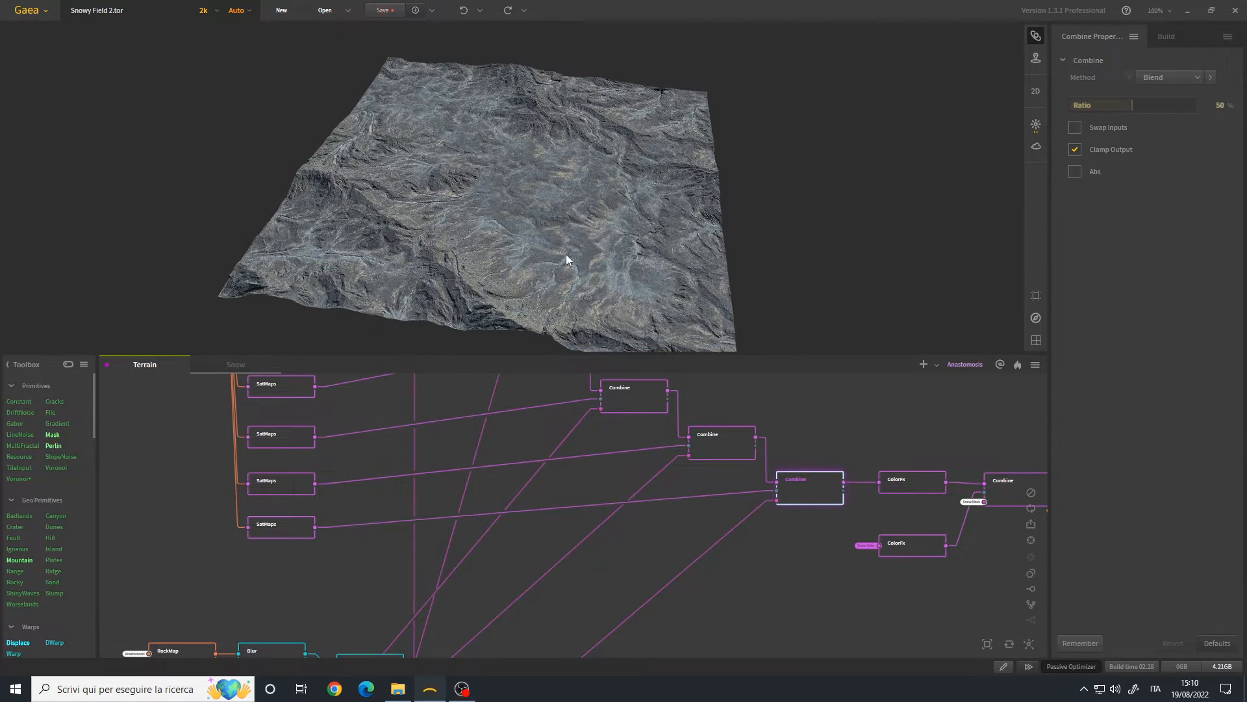
- Compare the last two Combine nodes before ColorFx by examining their effect on the terrain from different angles
click(727, 453)
click(812, 497)
drag(564, 234, 593, 232)
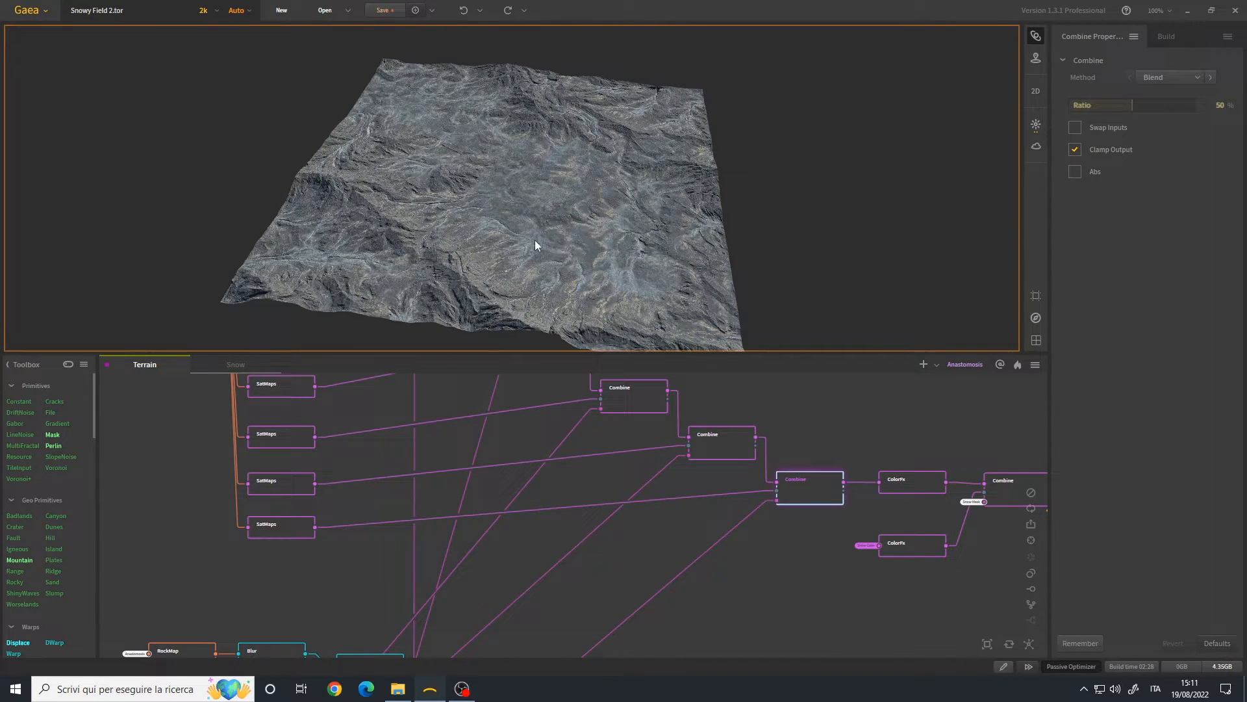
mouse_move(533, 222)
mouse_down()
mouse_move(520, 221)
mouse_move(537, 223)
mouse_up()
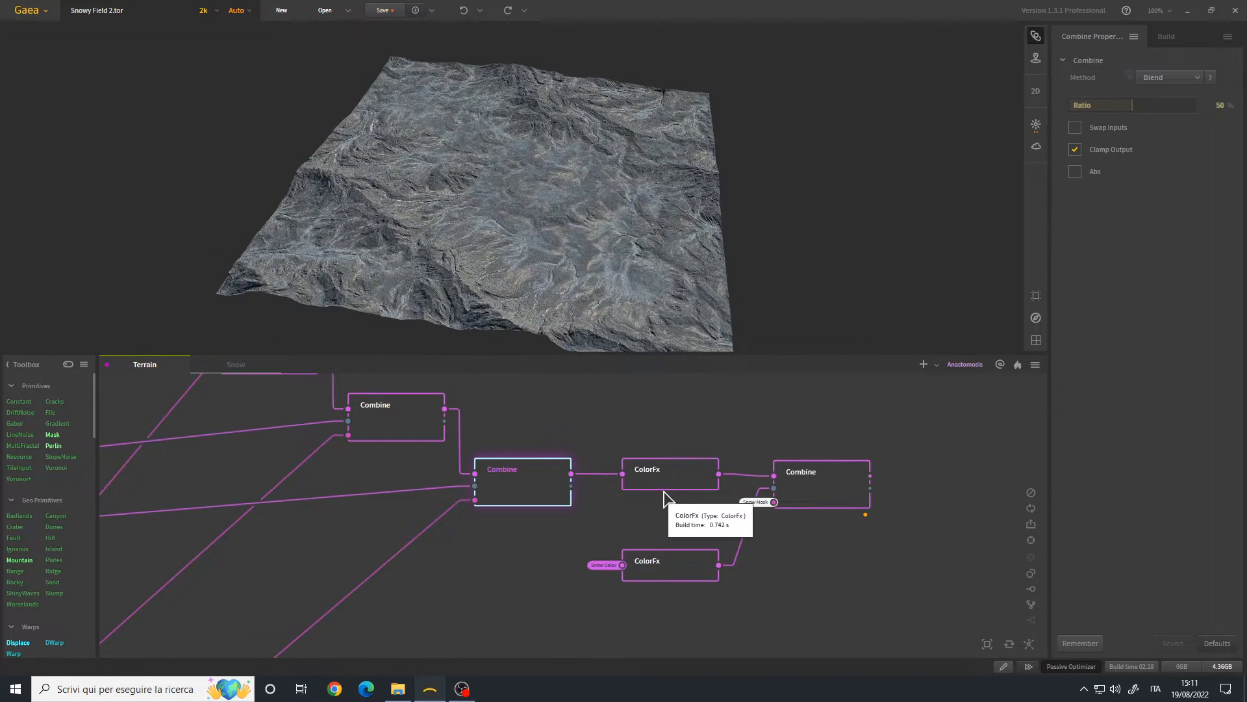
- Review the brightness and contrast, HSL and equalize settings of the ColorFx node after the Combine chain, and its effect on the terrain
click(663, 488)
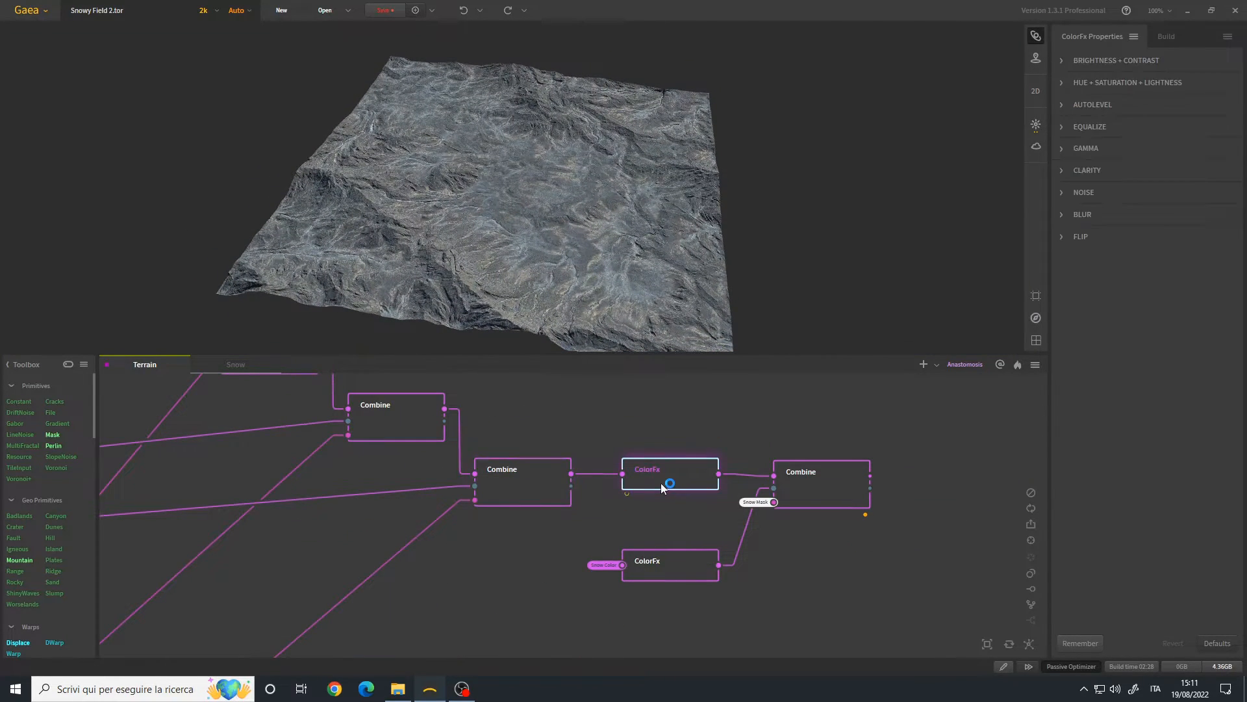
click(1124, 59)
click(1128, 148)
click(1092, 280)
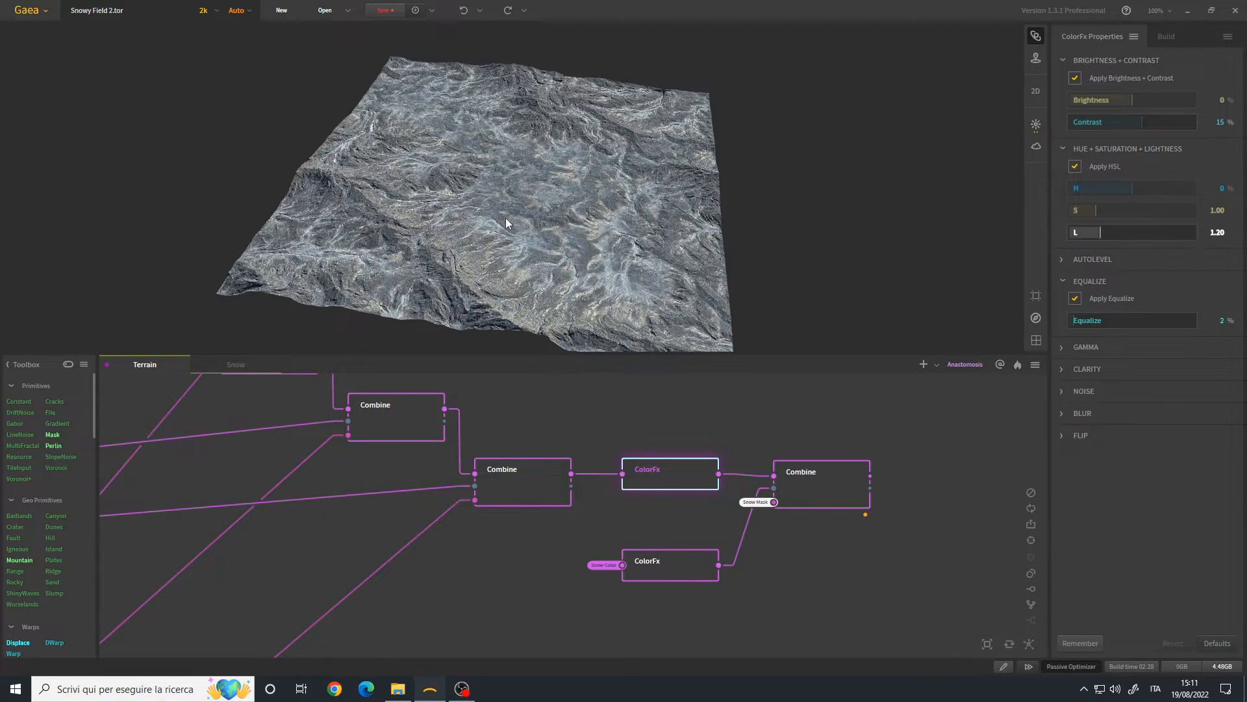
drag(506, 218, 509, 221)
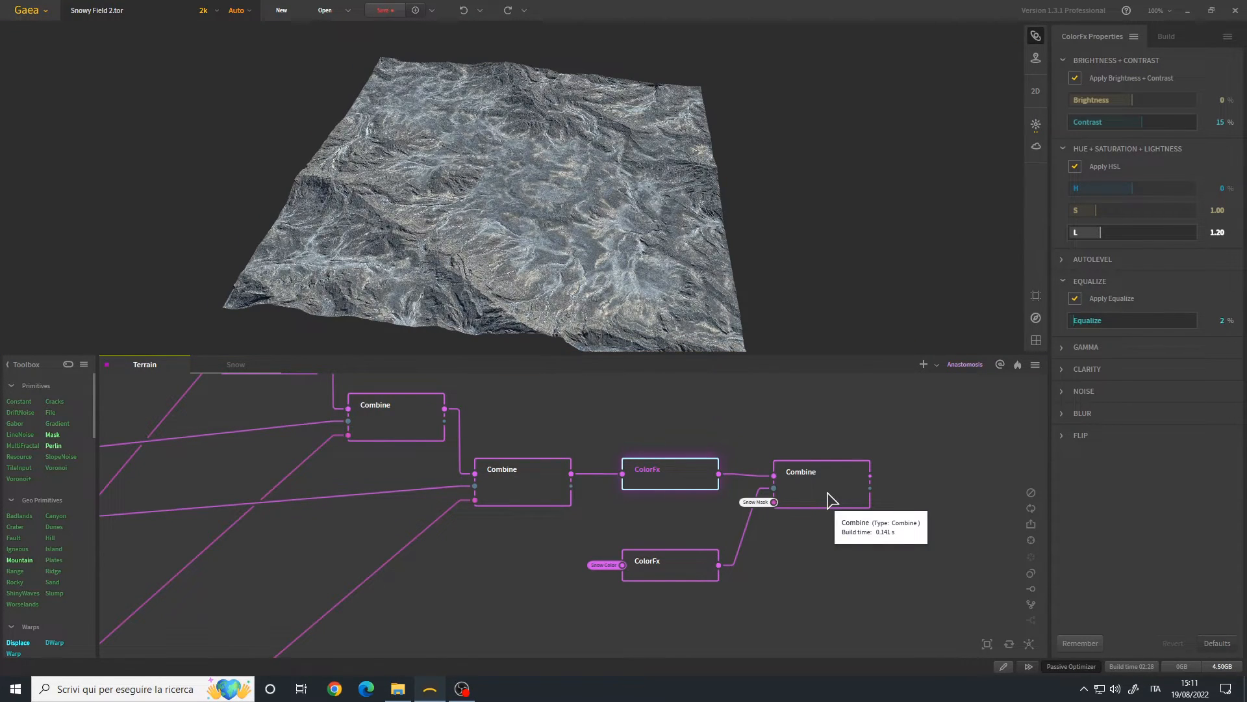
- Review the final Combine node's settings and how it blends the snow over the colored terrain
click(805, 481)
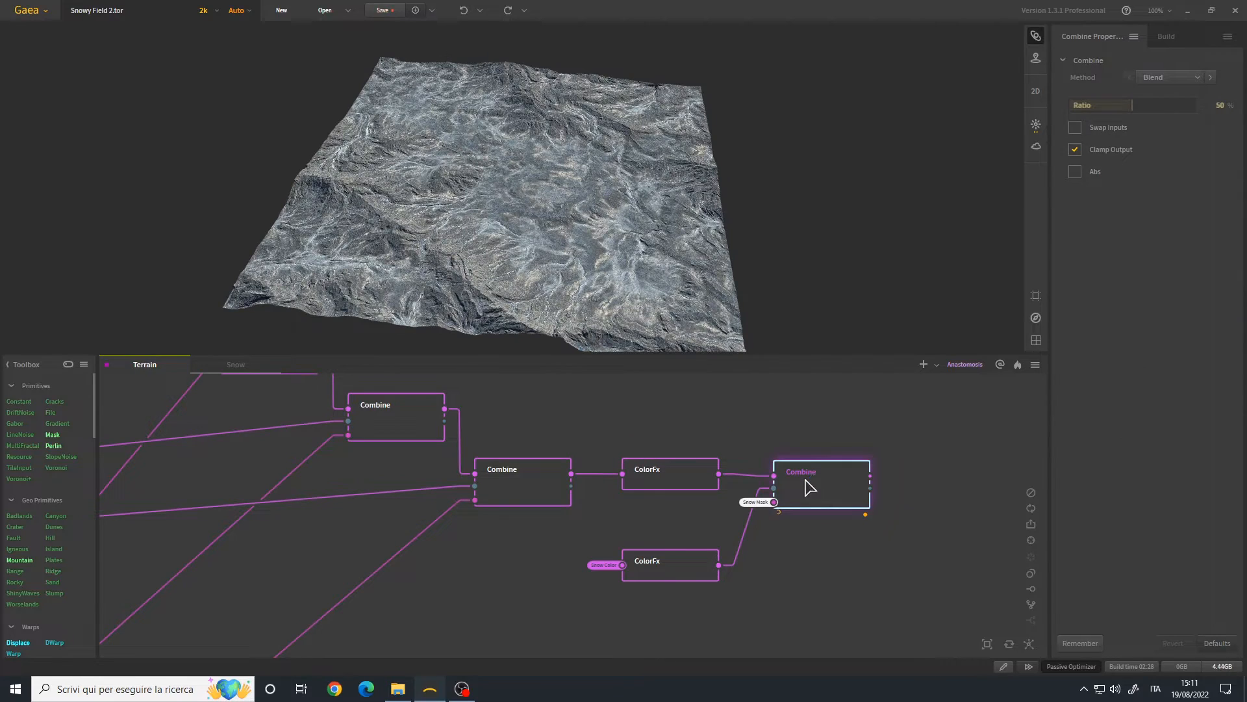
scroll(687, 588, up, 1)
drag(558, 228, 557, 229)
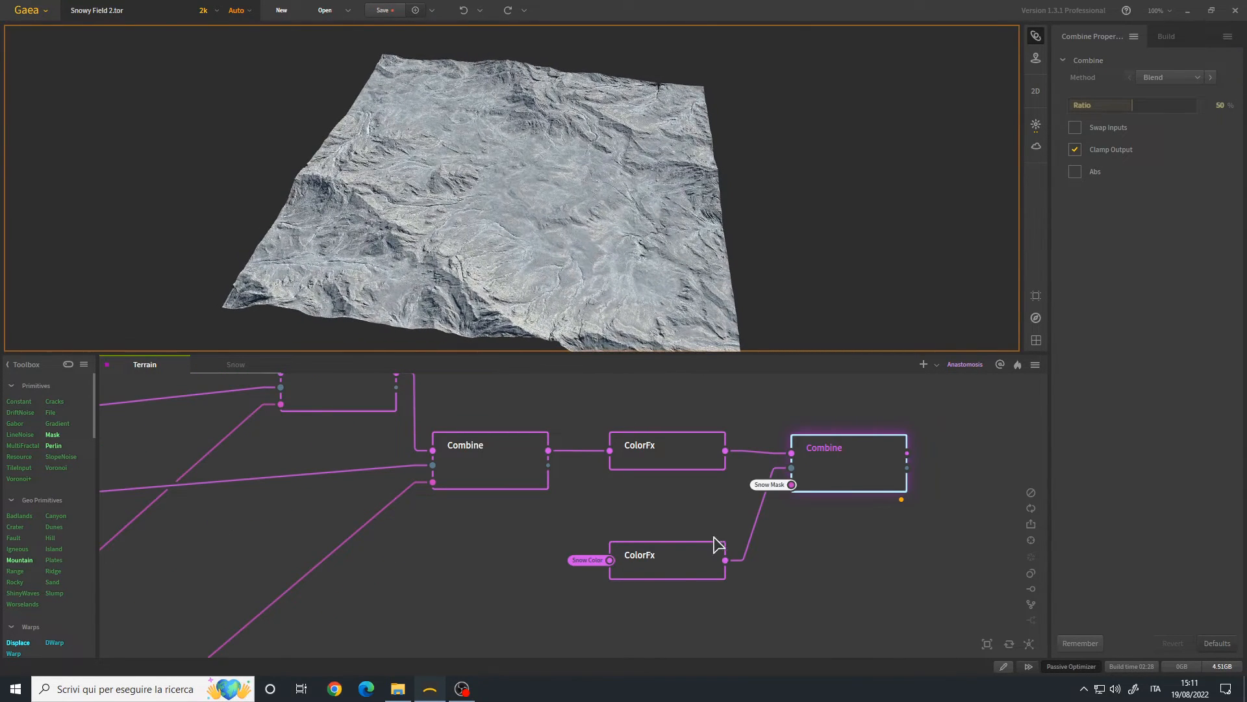
- Review the HSL settings of the ColorFx node fed by Snow Color and trace its input to the Snow graph
click(673, 574)
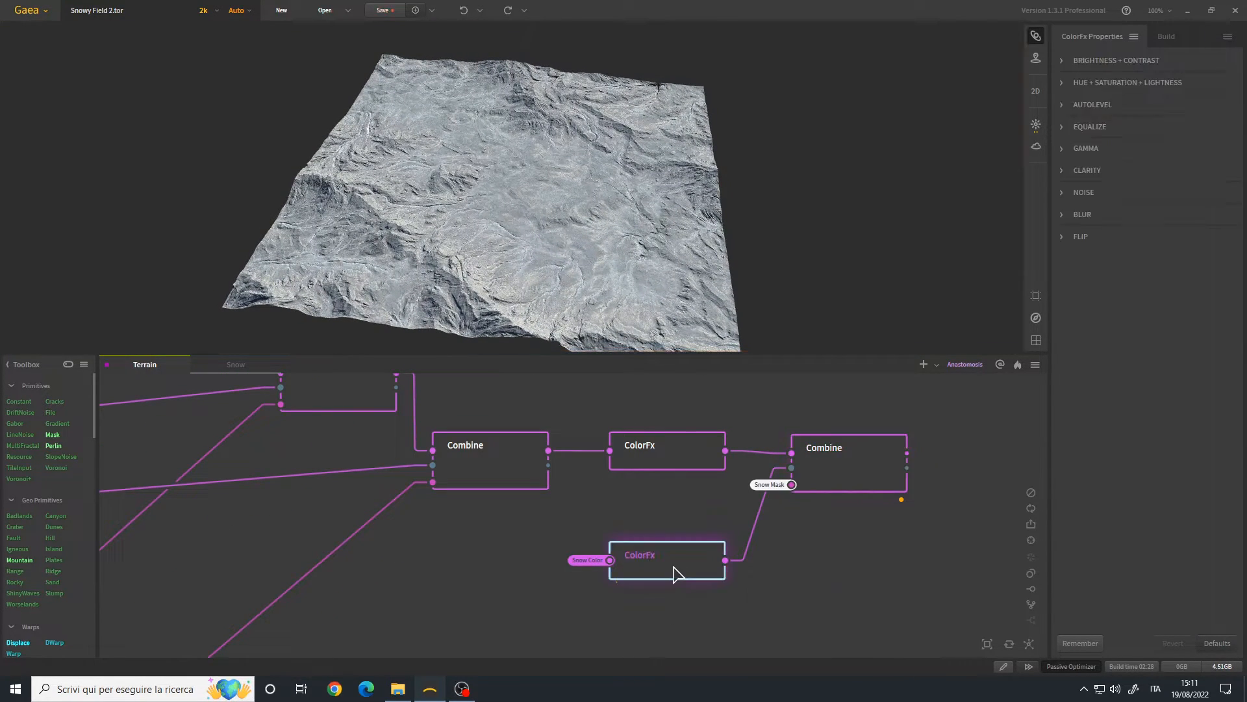
middle_drag(673, 573, 676, 560)
click(1114, 83)
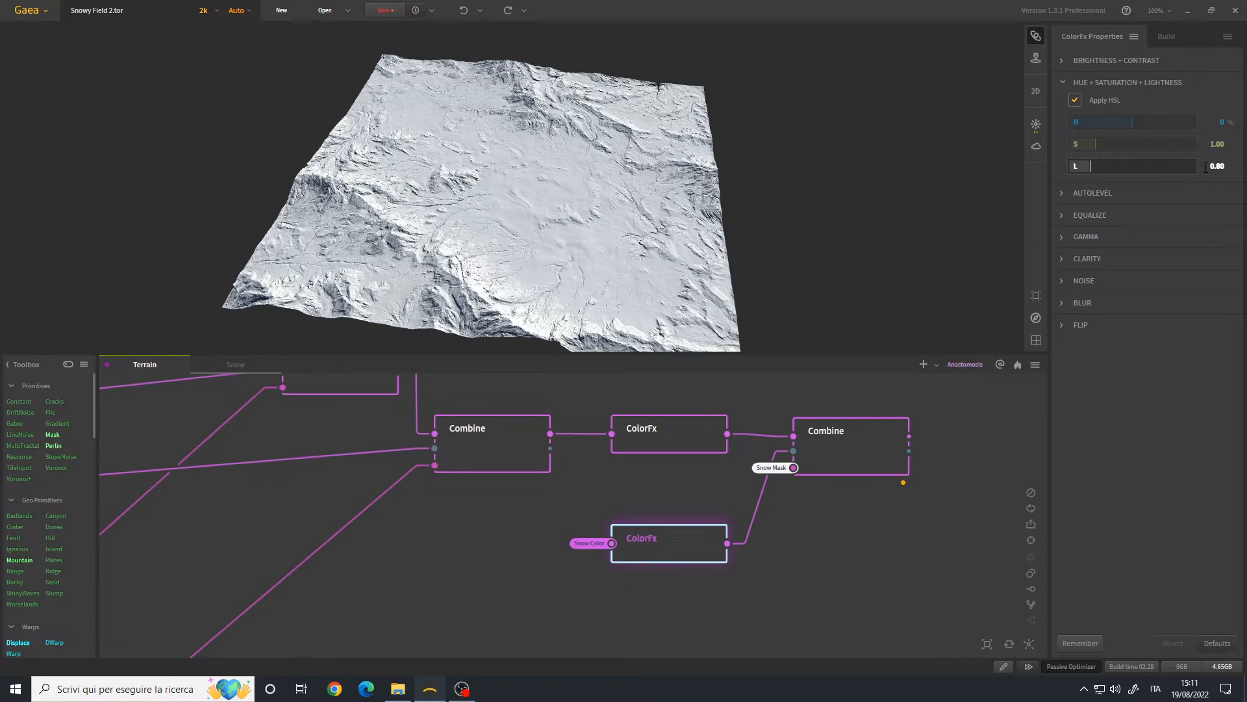
scroll(630, 547, up, 1)
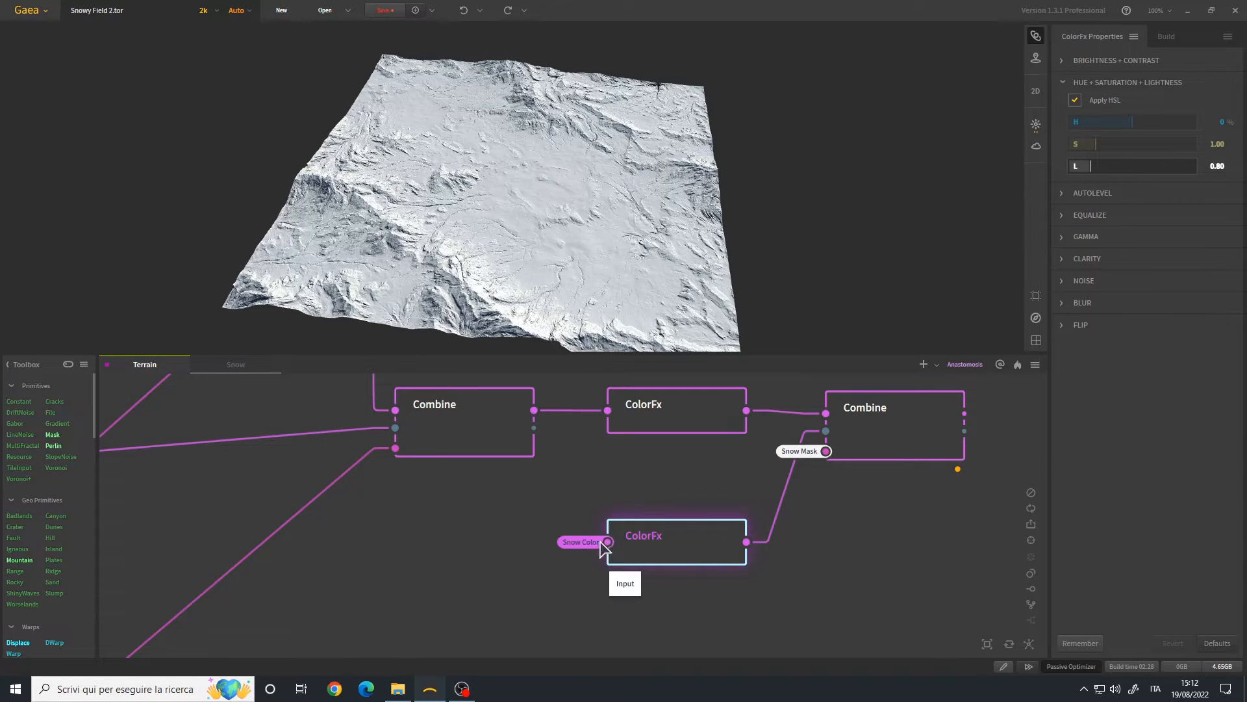
click(249, 367)
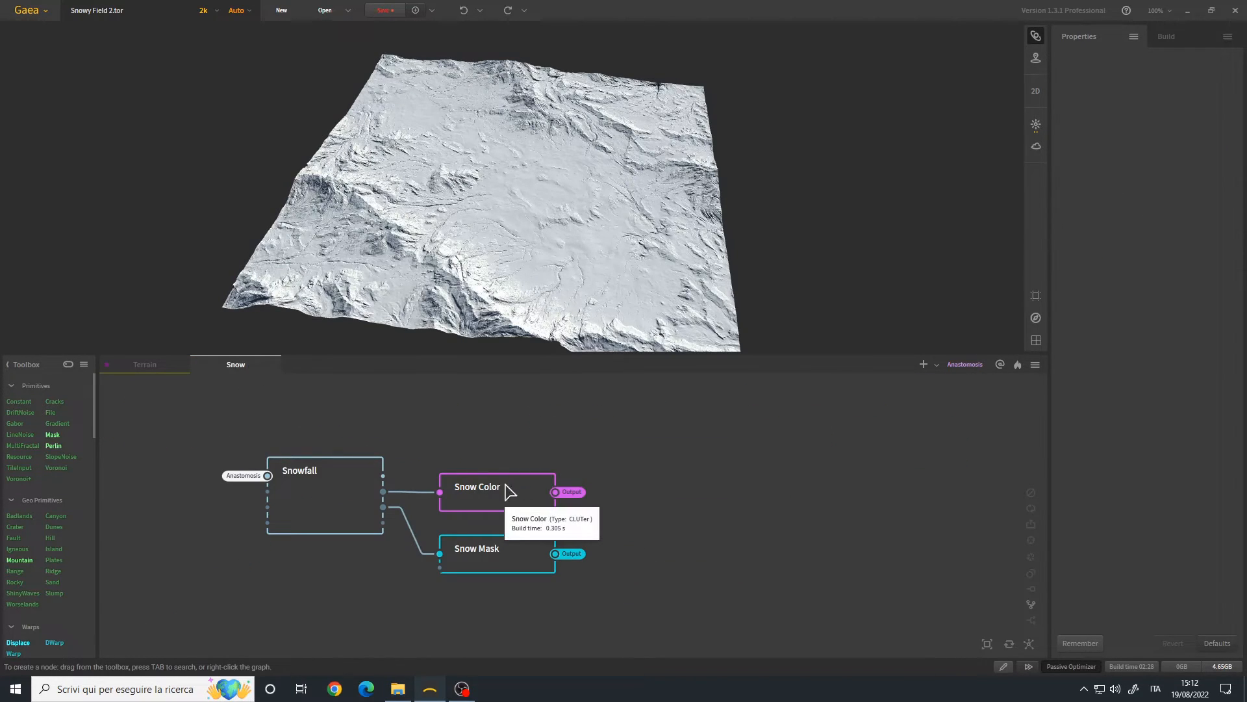
click(163, 366)
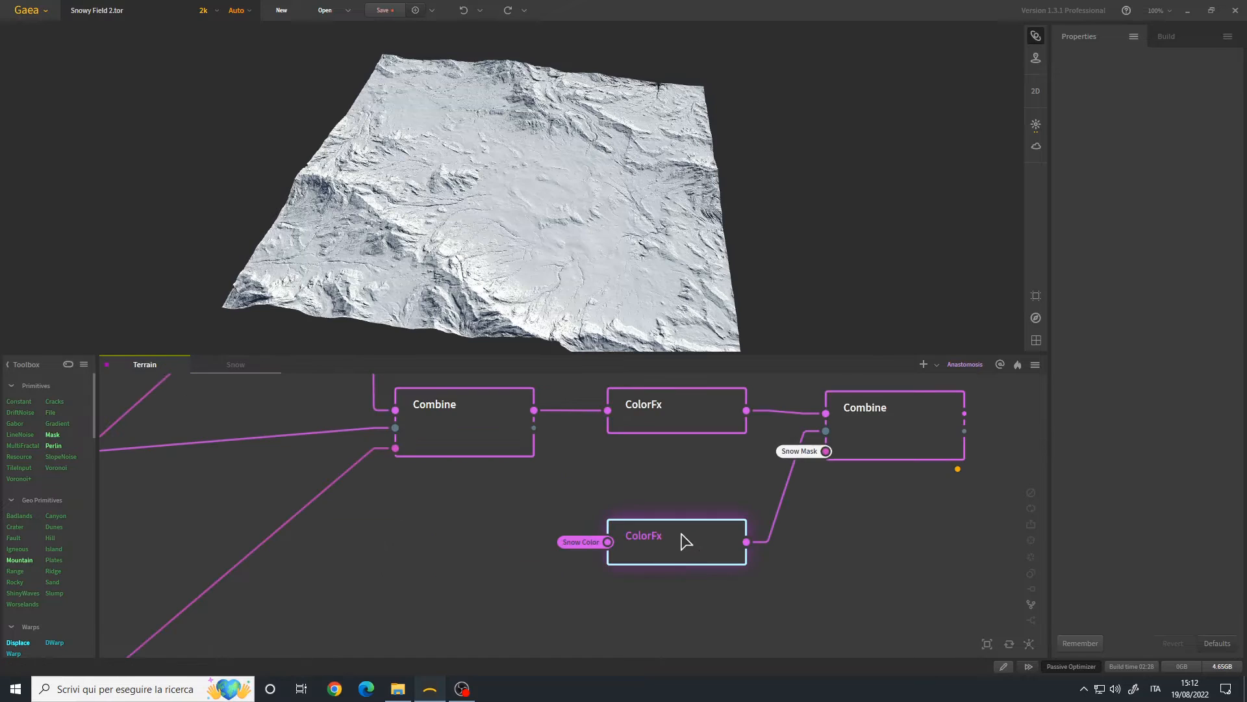
scroll(625, 549, down, 1)
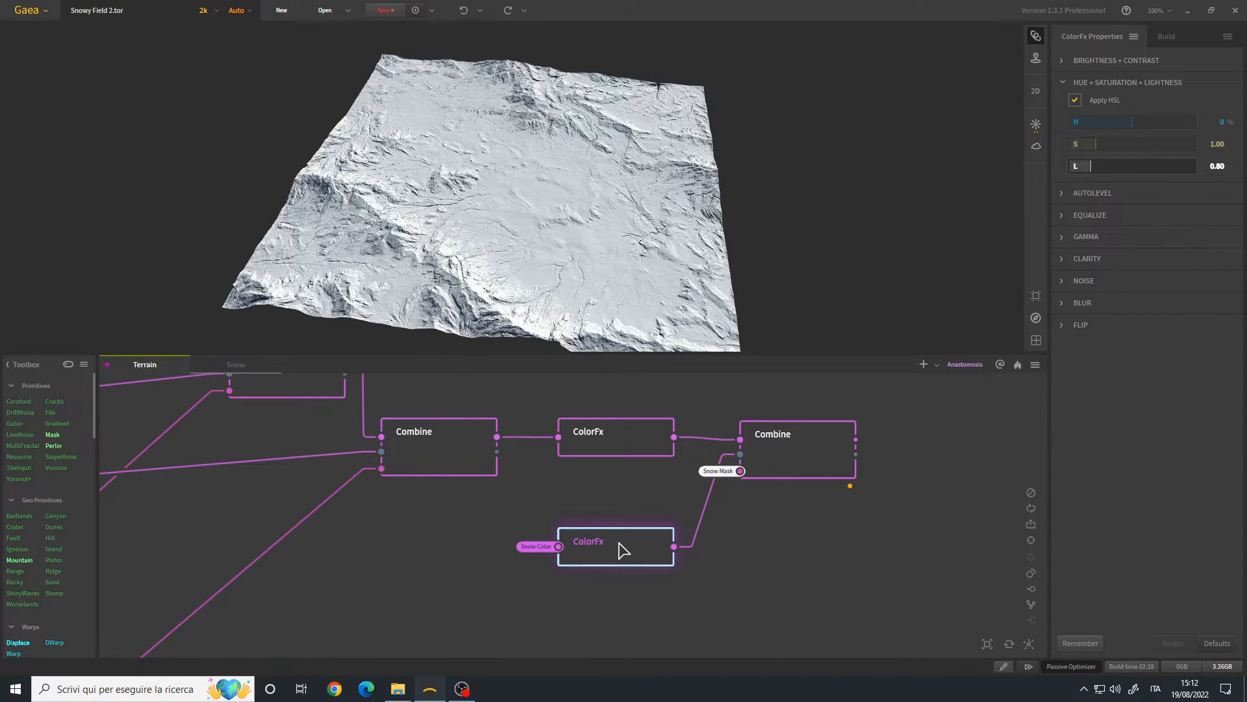
- Try disabling Apply HSL on the snow ColorFx node and examine the effect on the final Combine result
click(1088, 97)
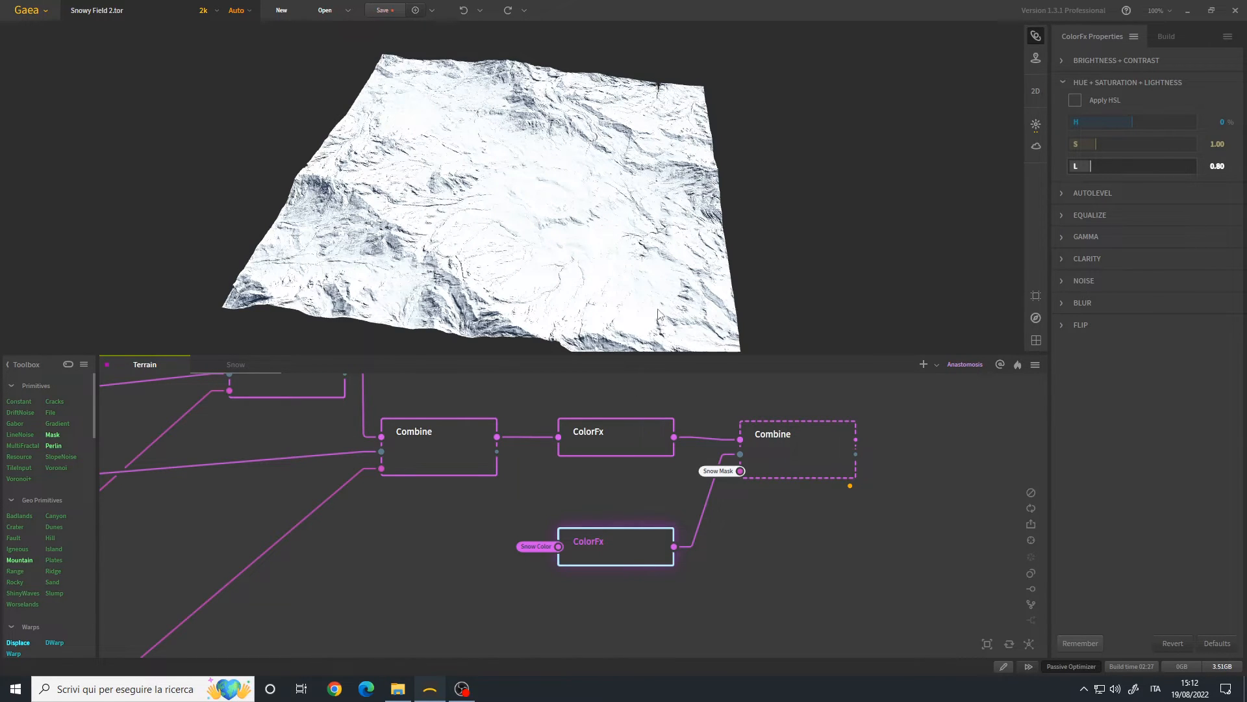
click(232, 365)
drag(480, 611, 550, 536)
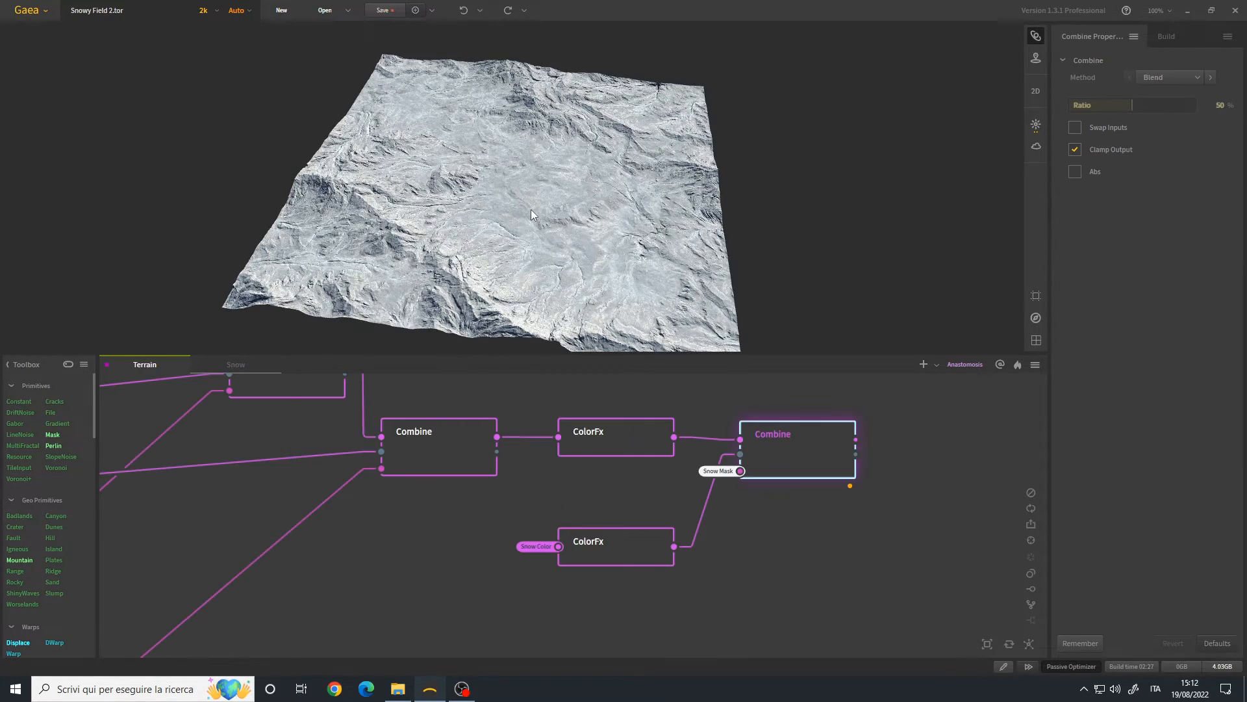
mouse_move(531, 216)
mouse_down()
mouse_move(509, 236)
mouse_move(482, 232)
mouse_move(538, 216)
mouse_move(542, 233)
mouse_move(540, 222)
mouse_move(480, 228)
mouse_move(540, 224)
mouse_up()
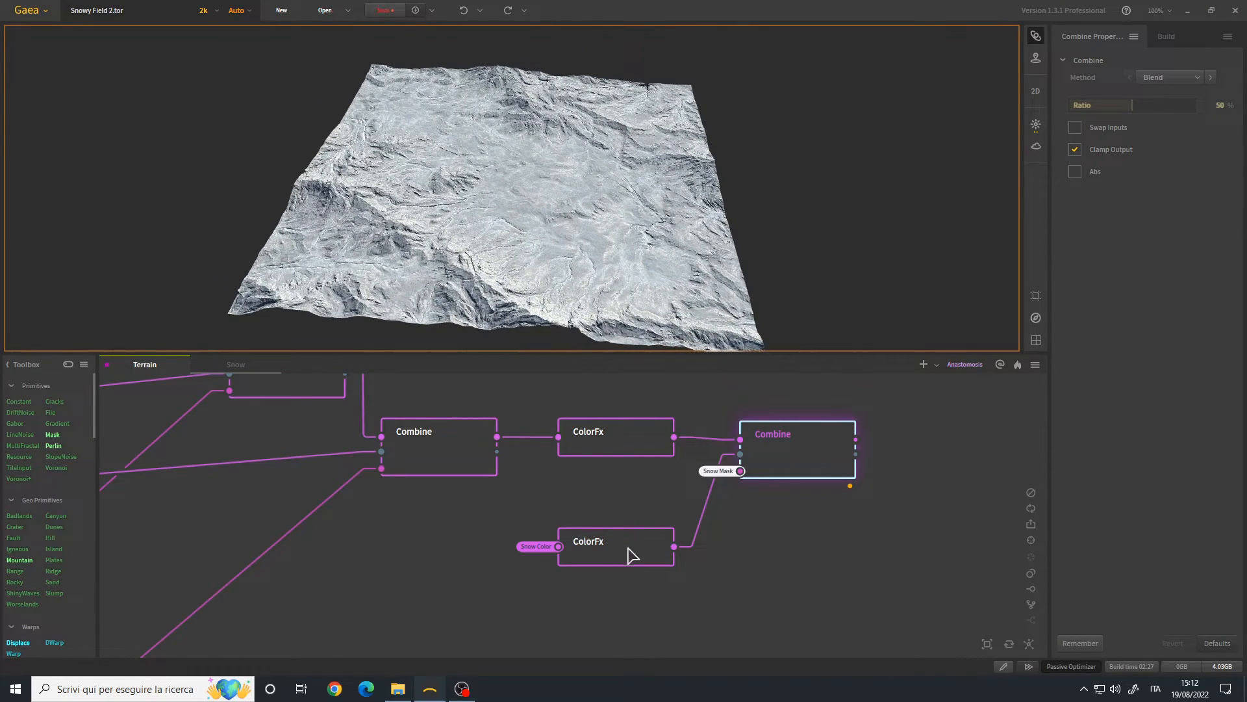
- Re-enable Apply HSL on the snow ColorFx node and check the final Combine result again
click(634, 553)
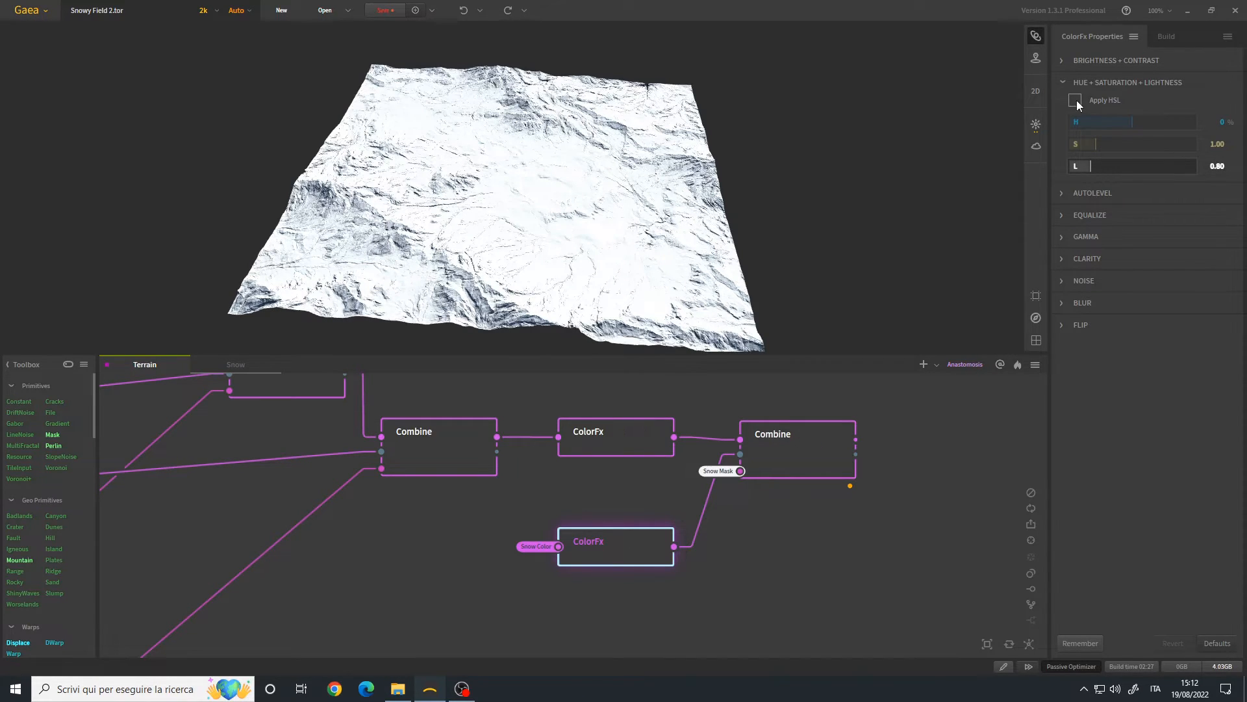
click(747, 471)
drag(576, 236, 551, 206)
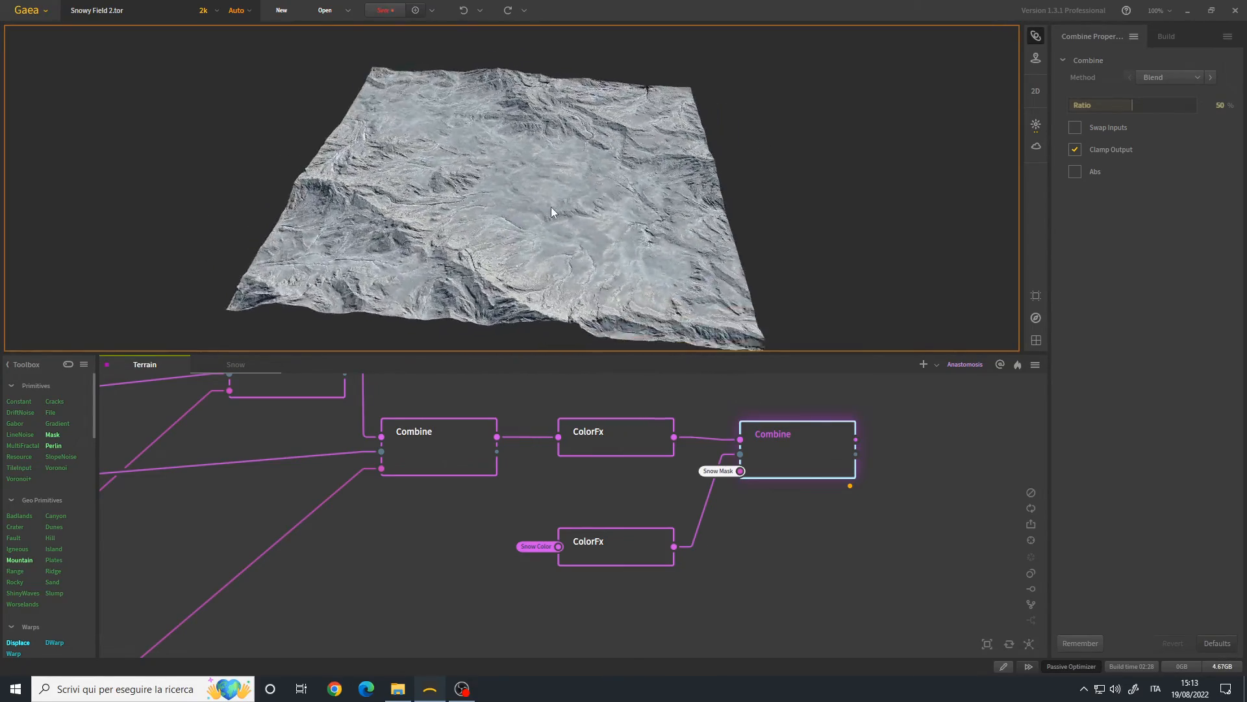
- Compare the terrain ColorFx result with the final Combine result and look over the whole Terrain node graph
click(617, 445)
drag(570, 264, 549, 242)
click(793, 444)
scroll(483, 500, down, 4)
scroll(482, 508, down, 6)
scroll(504, 454, up, 5)
drag(561, 239, 552, 236)
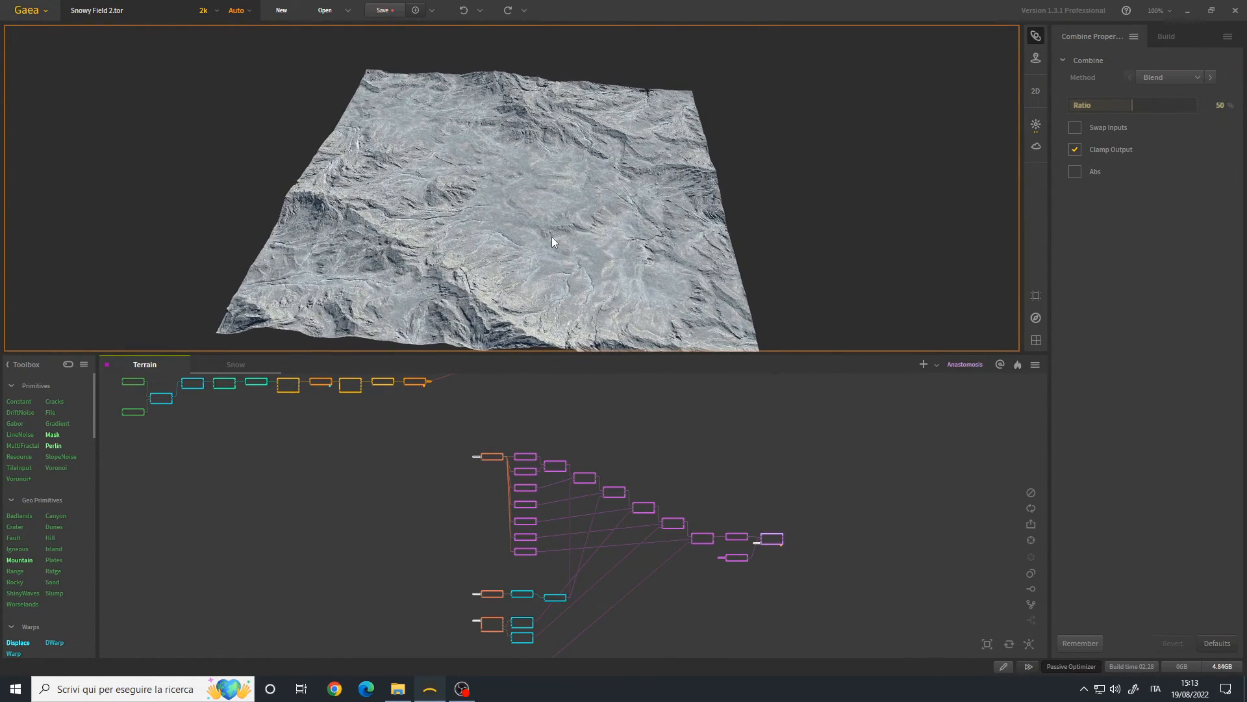